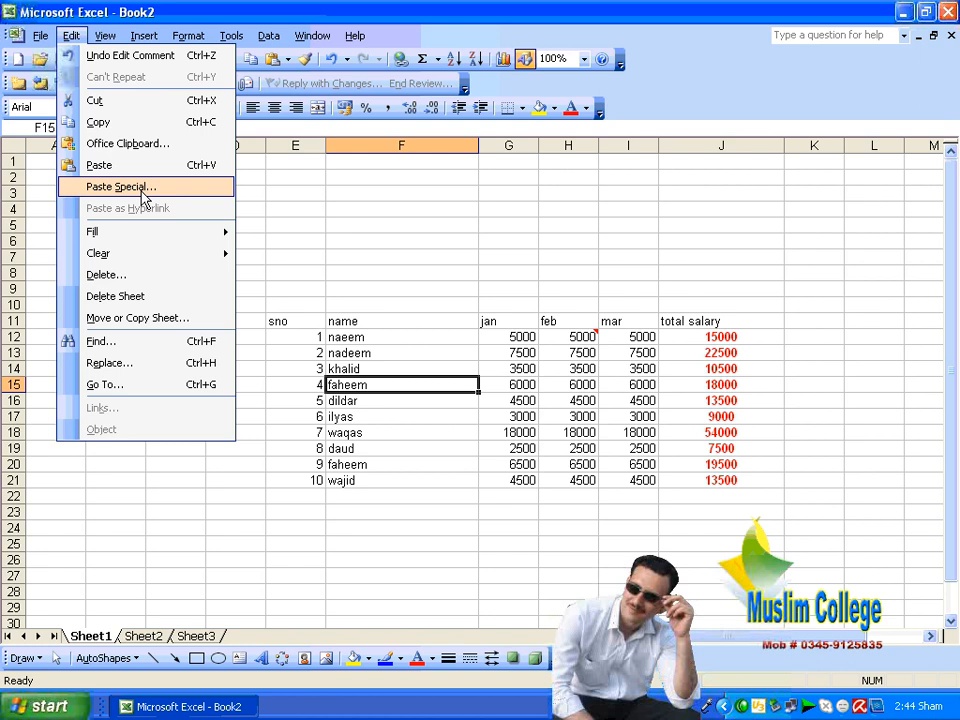
# - Copy the first total salary formula in J12 and paste it into the empty cell J38
pyautogui.click(578, 340)
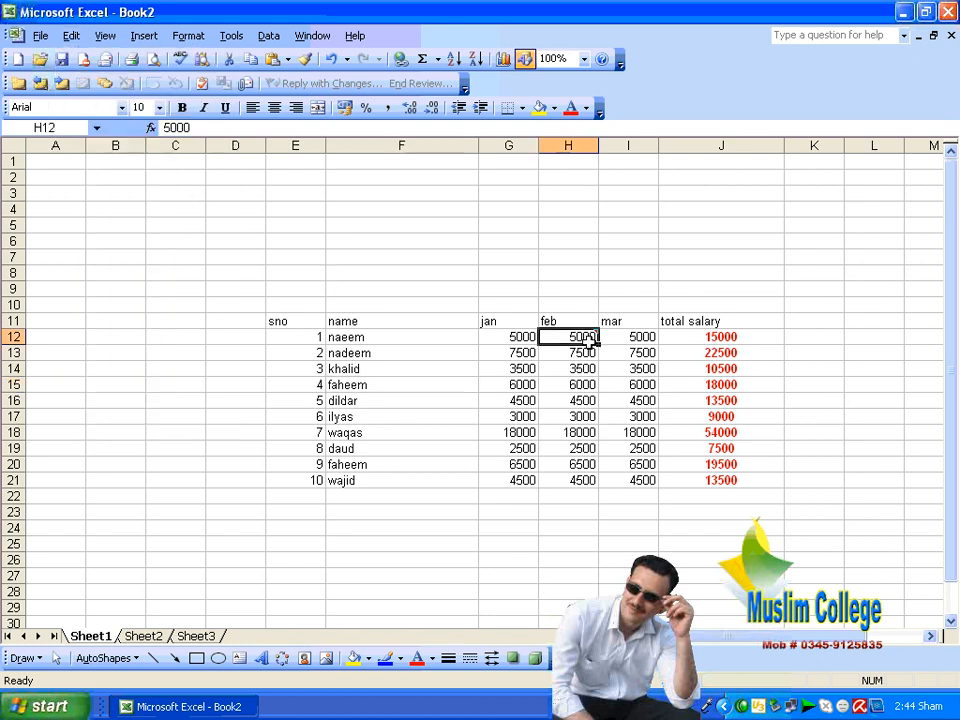
pyautogui.scroll(-1, 356, 322)
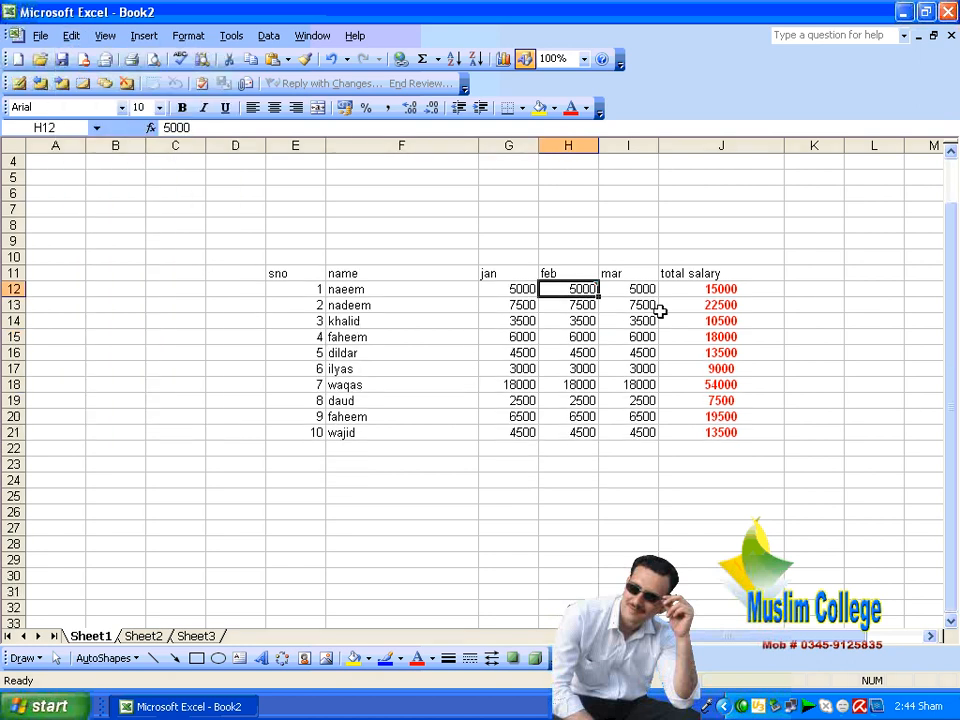
pyautogui.rightClick(707, 289)
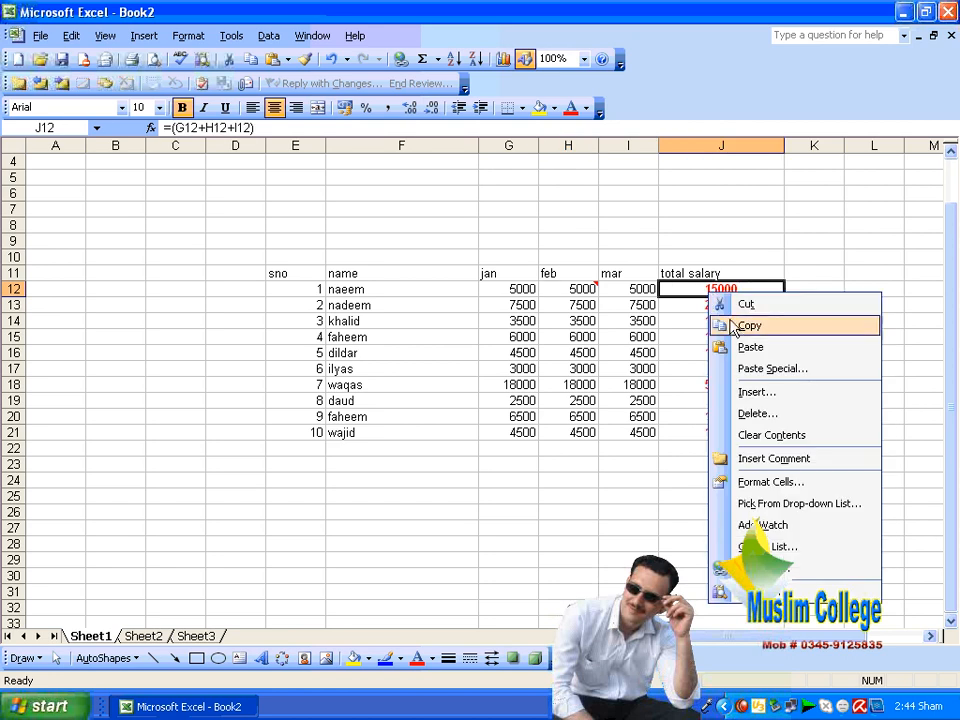
pyautogui.click(726, 322)
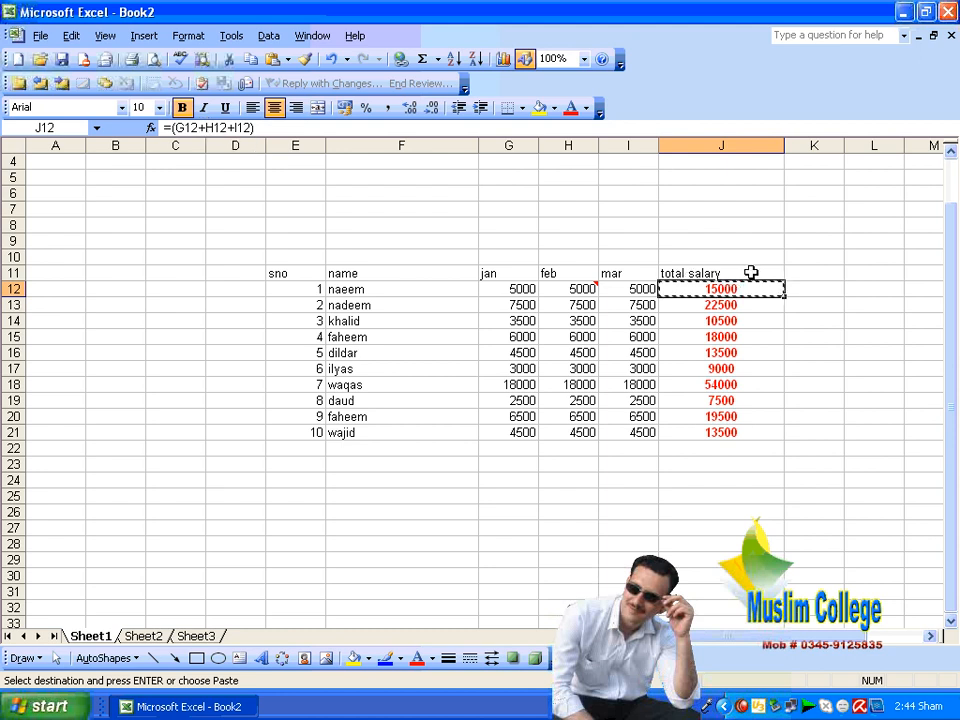
pyautogui.scroll(-7, 750, 272)
pyautogui.click(694, 371)
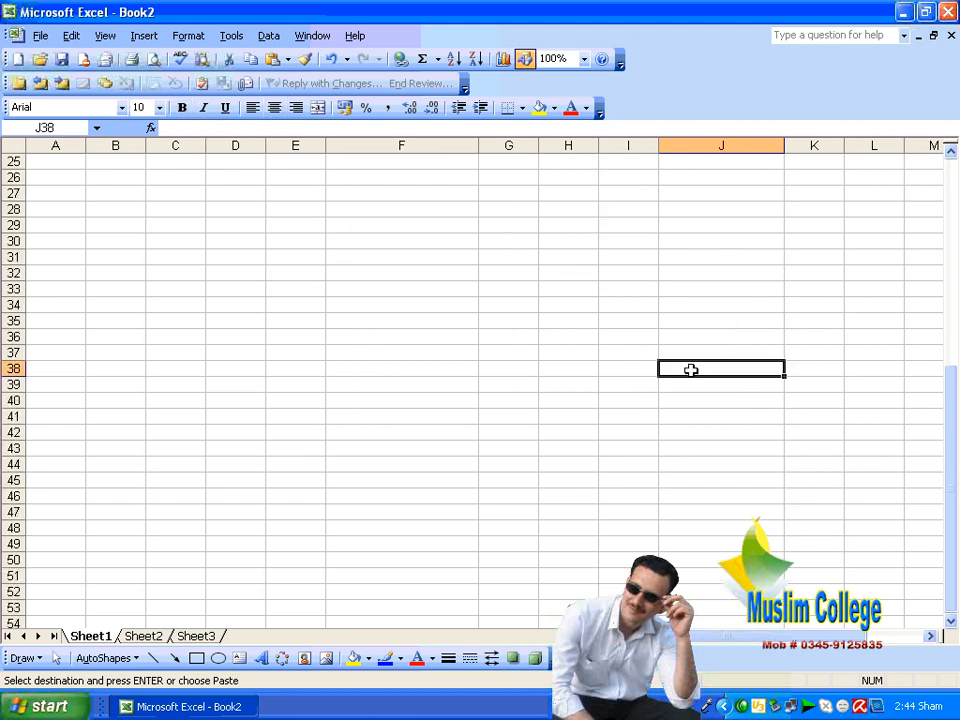
pyautogui.rightClick(690, 370)
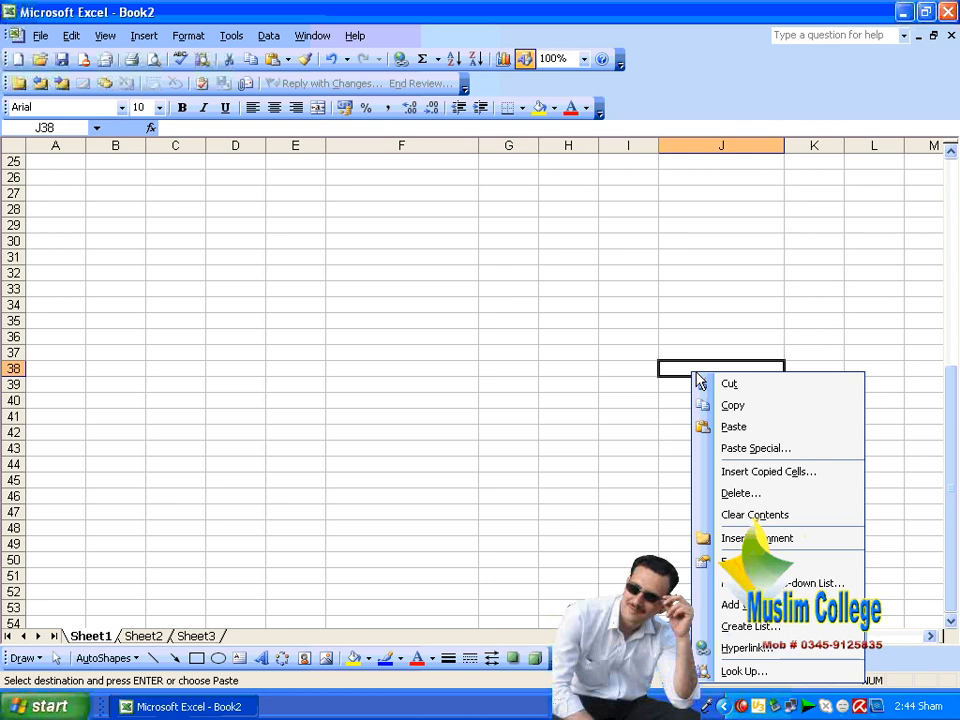
pyautogui.click(767, 428)
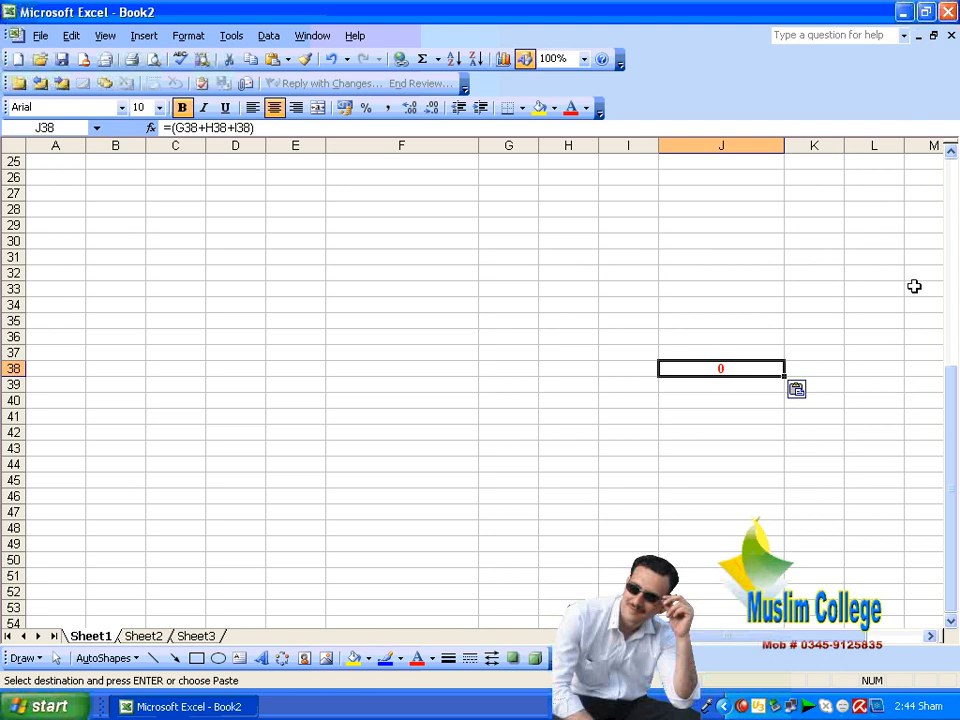
# - Copy the total salary in J12 and paste only its value into J30 with Paste Special
pyautogui.scroll(6, 906, 287)
pyautogui.scroll(-4, 727, 264)
pyautogui.scroll(-3, 720, 290)
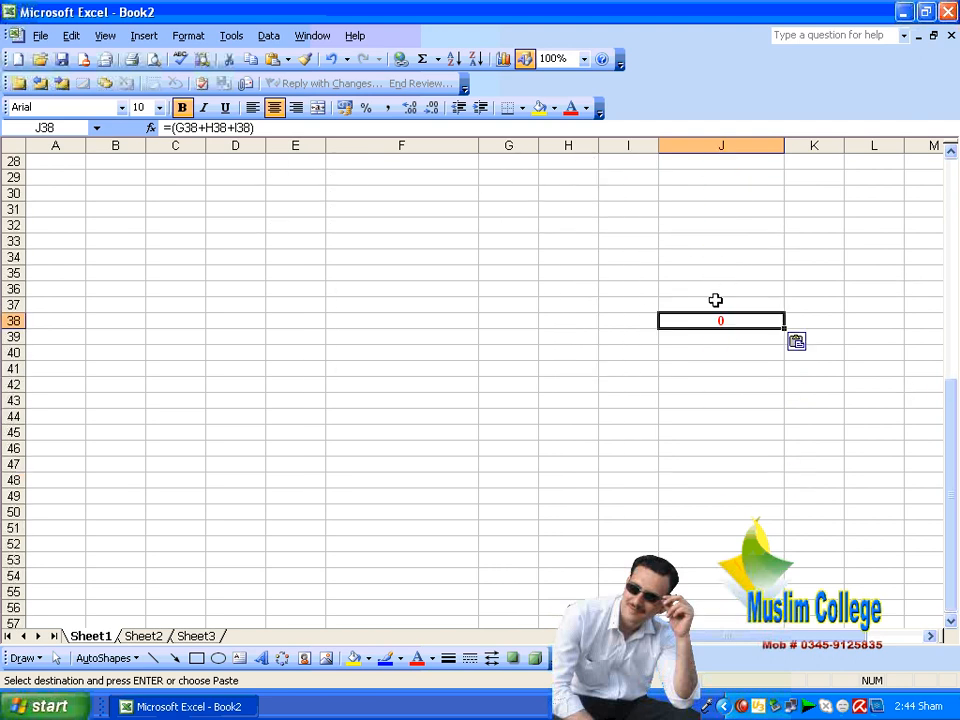
pyautogui.scroll(7, 725, 300)
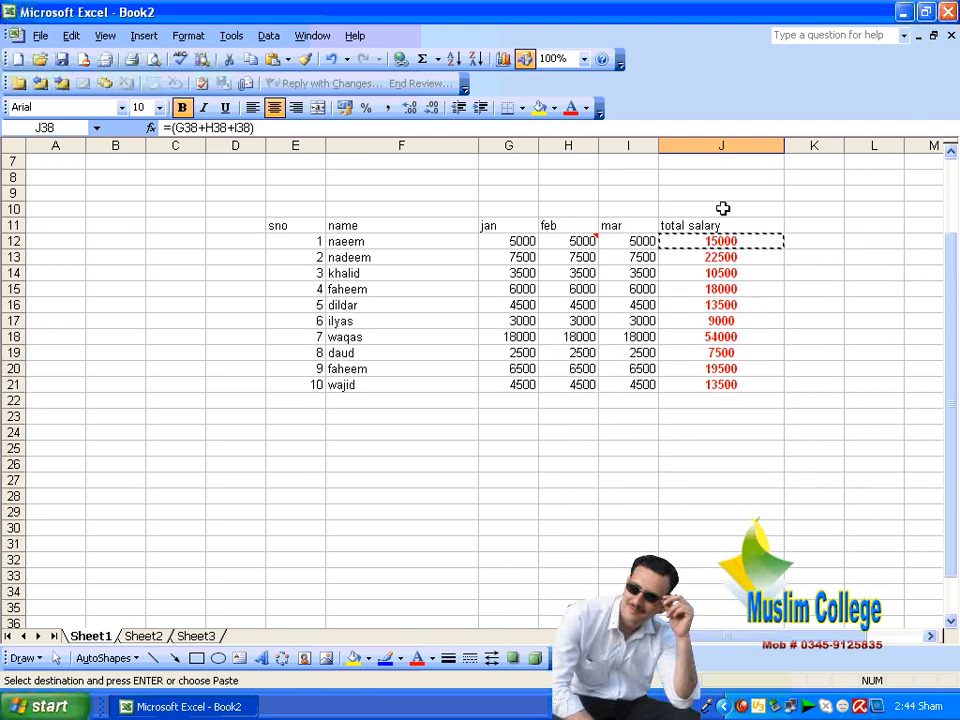
pyautogui.scroll(-5, 715, 270)
pyautogui.scroll(4, 698, 429)
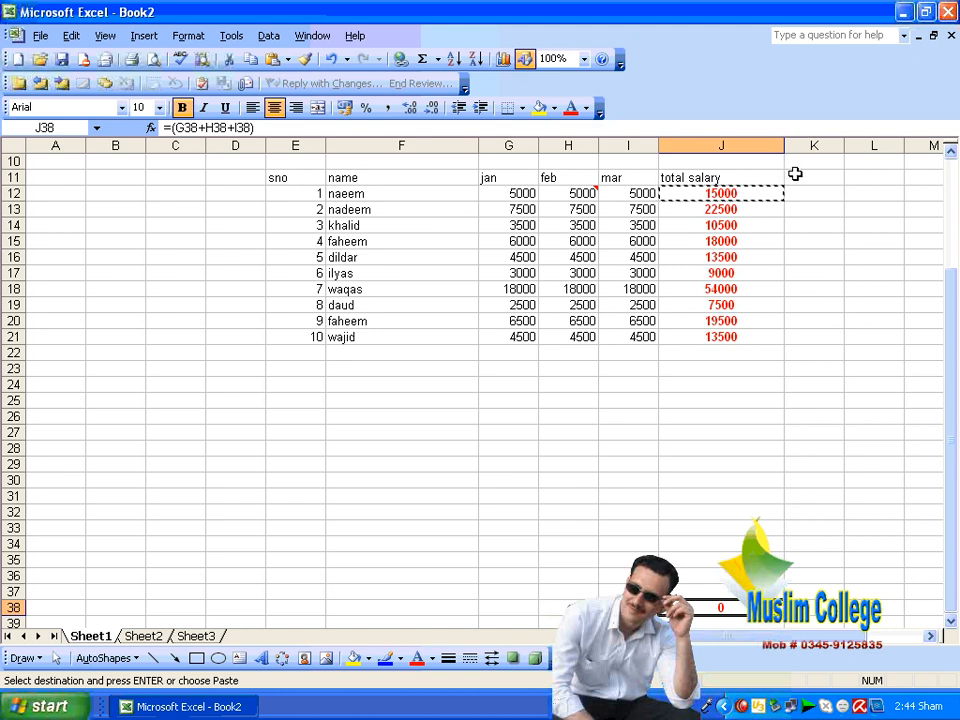
pyautogui.rightClick(726, 197)
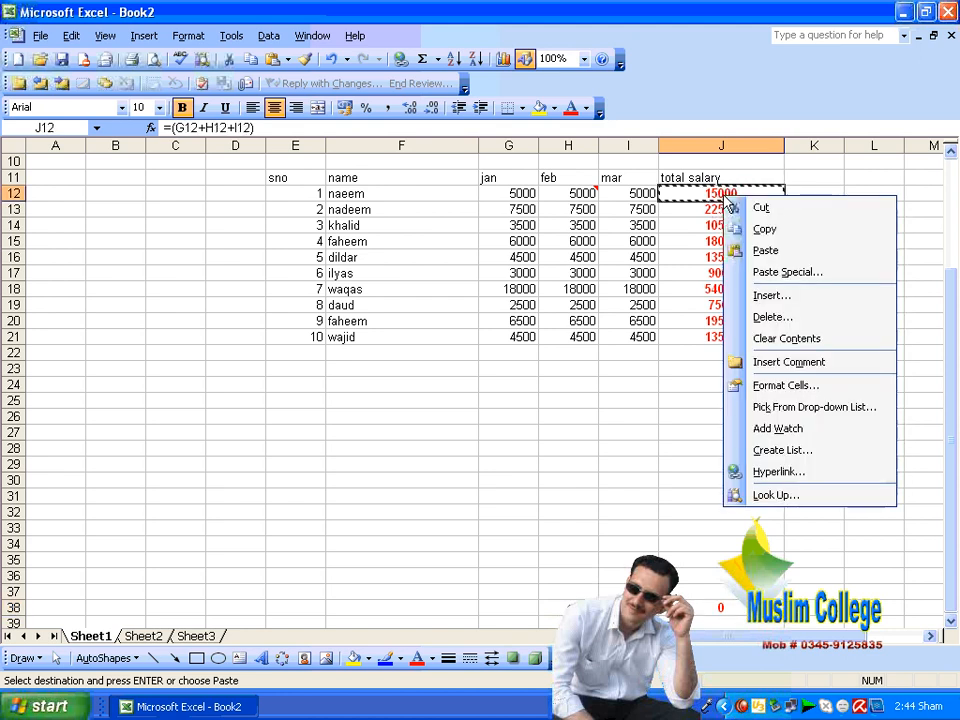
pyautogui.click(760, 229)
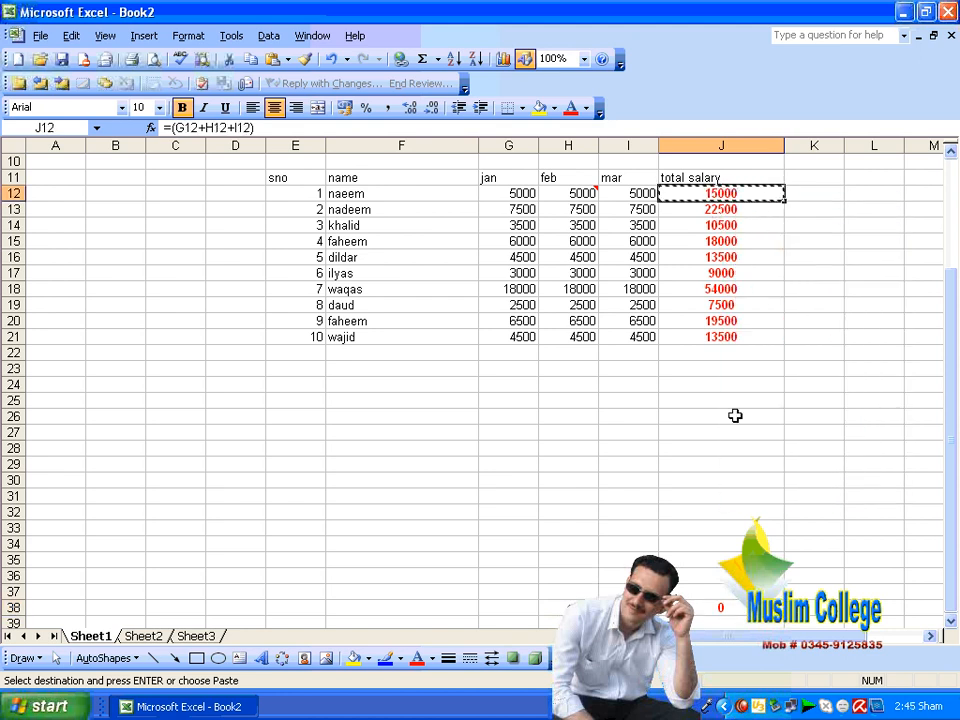
pyautogui.click(714, 480)
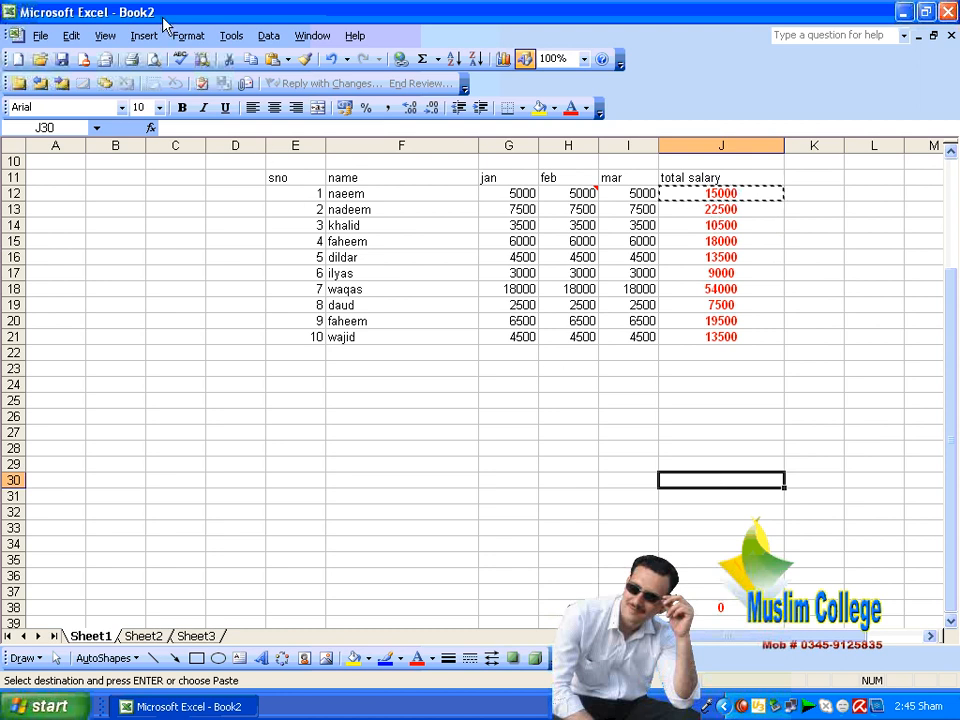
pyautogui.click(71, 37)
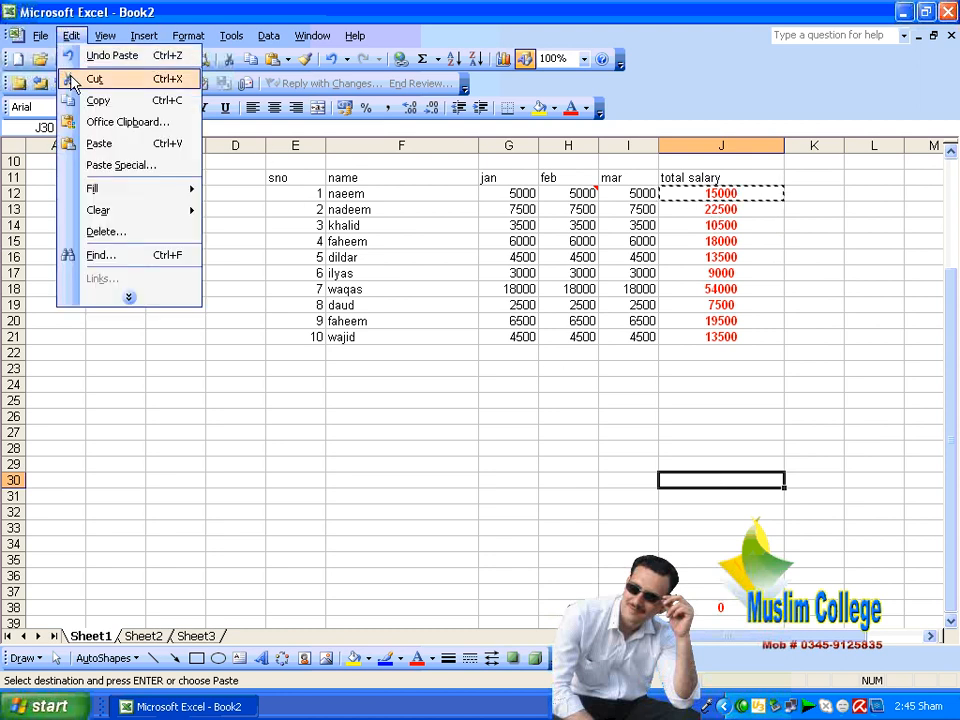
pyautogui.click(148, 166)
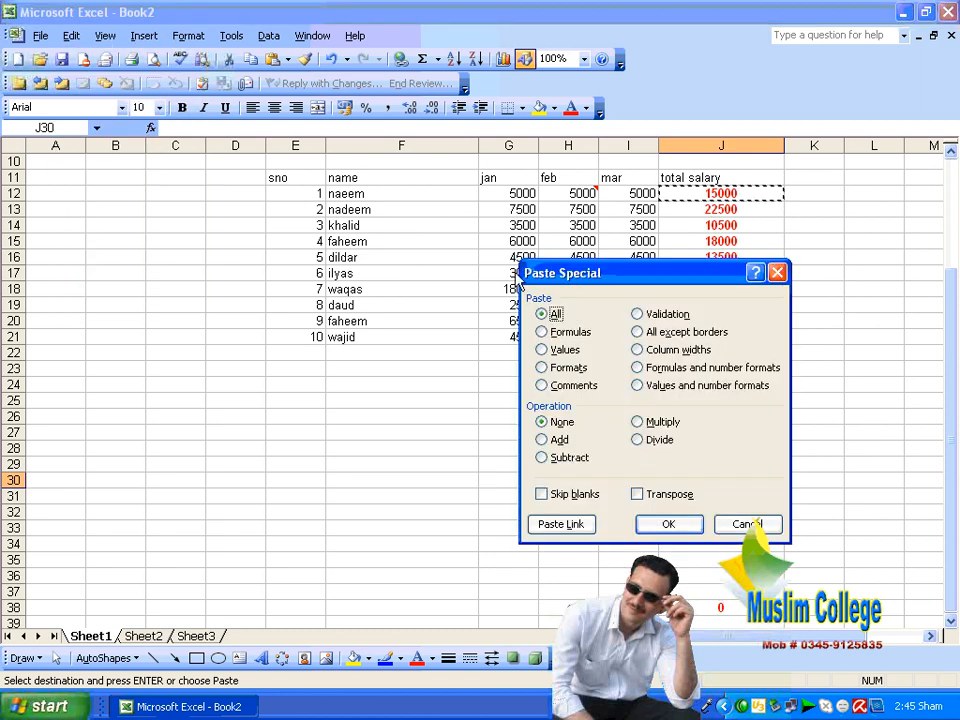
pyautogui.moveTo(588, 288); pyautogui.dragTo(298, 268)
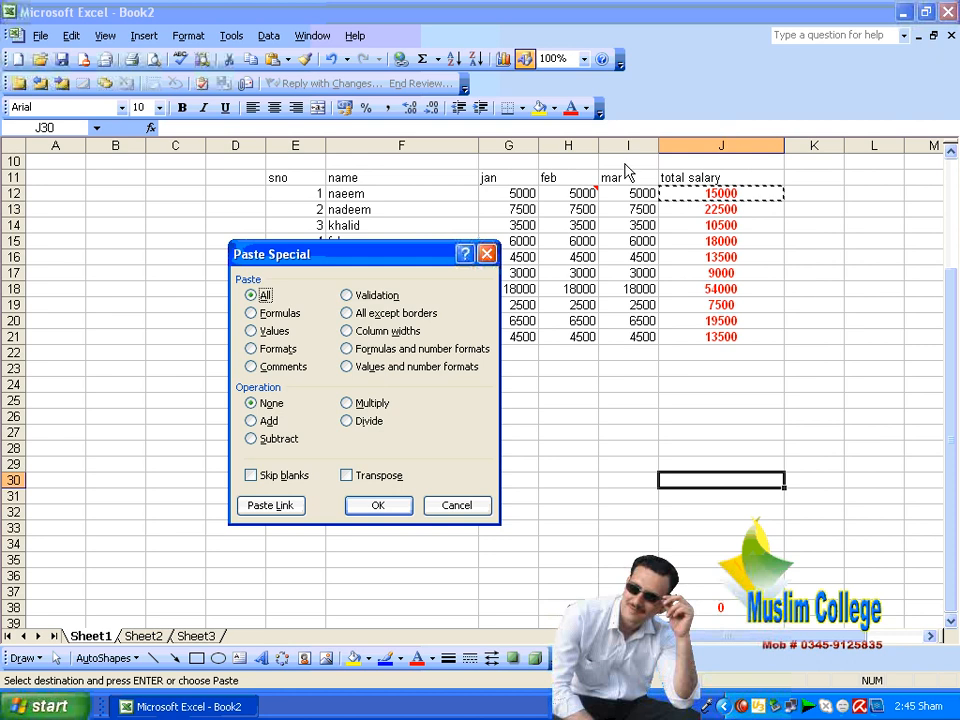
pyautogui.moveTo(392, 260); pyautogui.dragTo(401, 257)
pyautogui.click(284, 330)
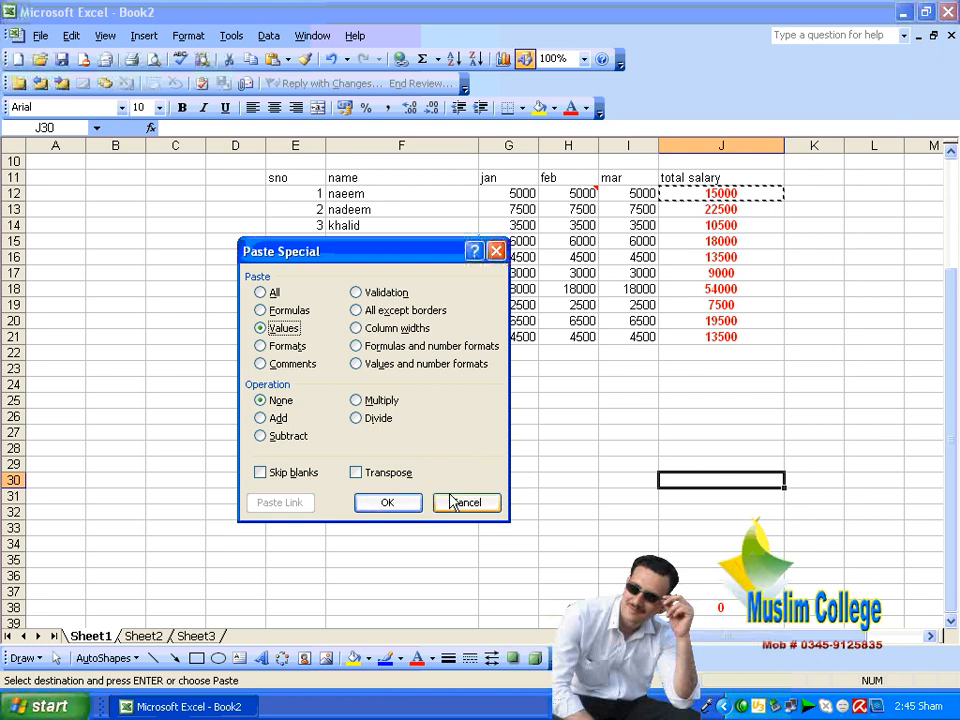
pyautogui.click(398, 506)
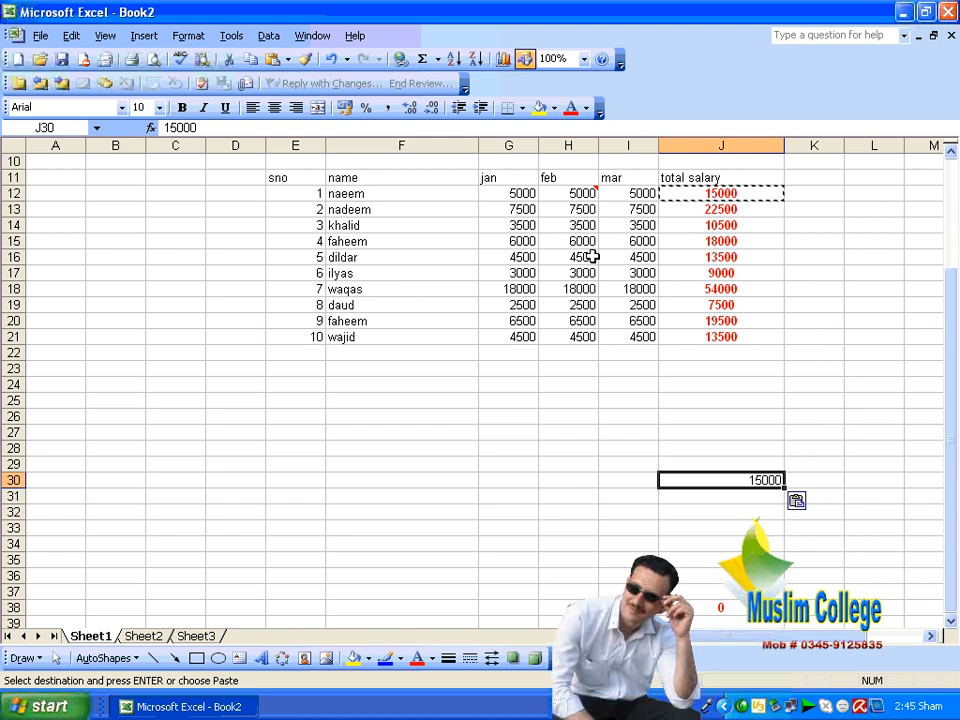
# - Copy J12 and apply only its formats to the name cell F21 with Paste Special, ending copy mode
pyautogui.rightClick(707, 194)
pyautogui.click(743, 210)
pyautogui.click(356, 337)
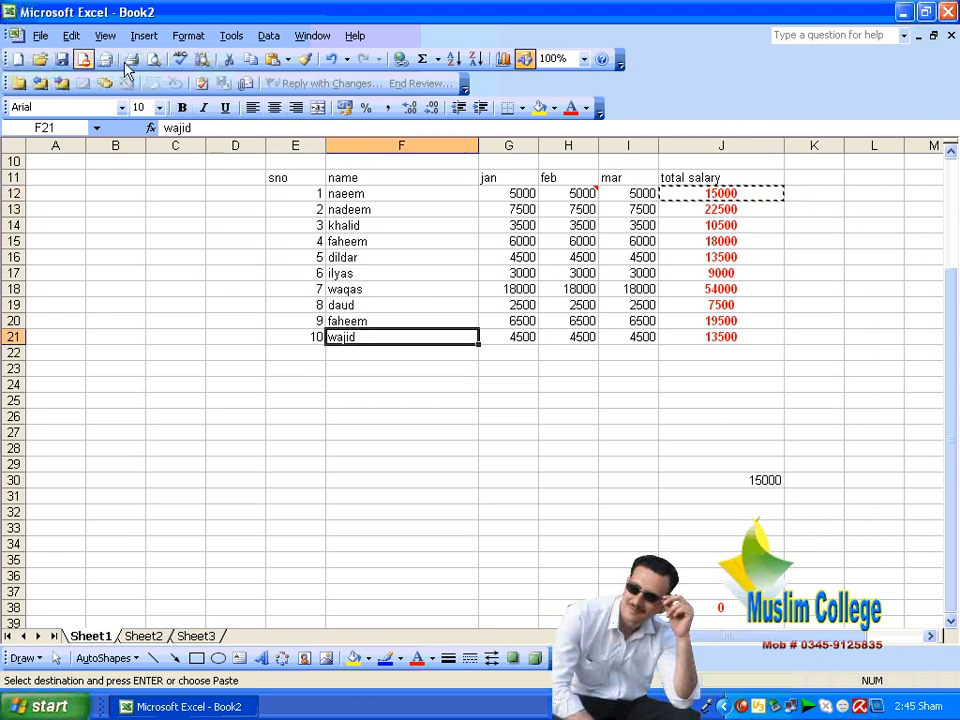
pyautogui.click(71, 36)
pyautogui.click(125, 165)
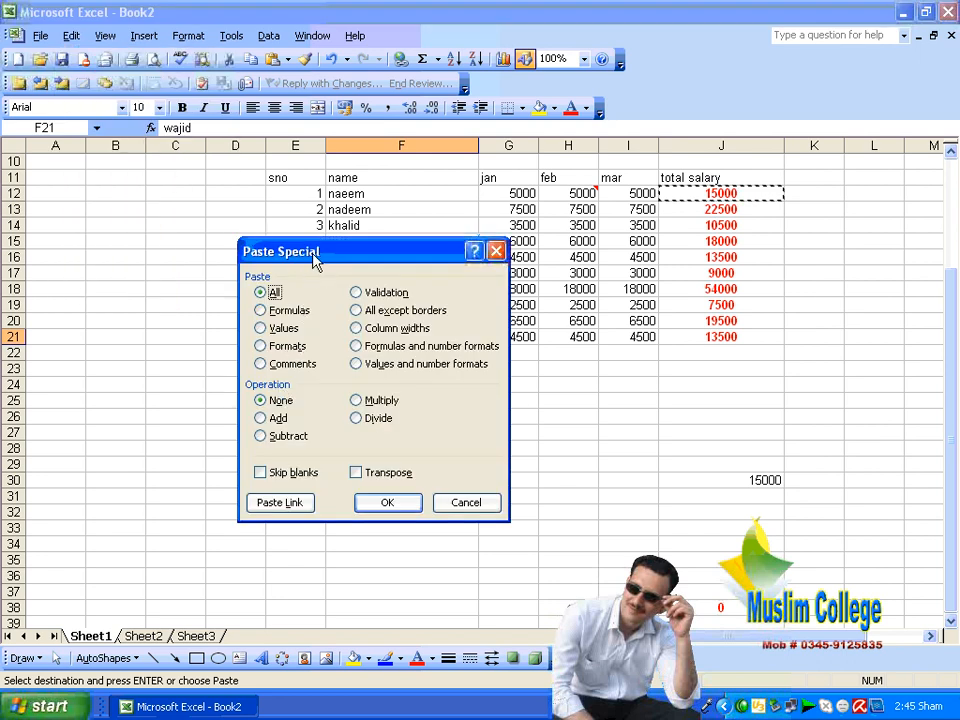
pyautogui.moveTo(313, 259); pyautogui.dragTo(289, 399)
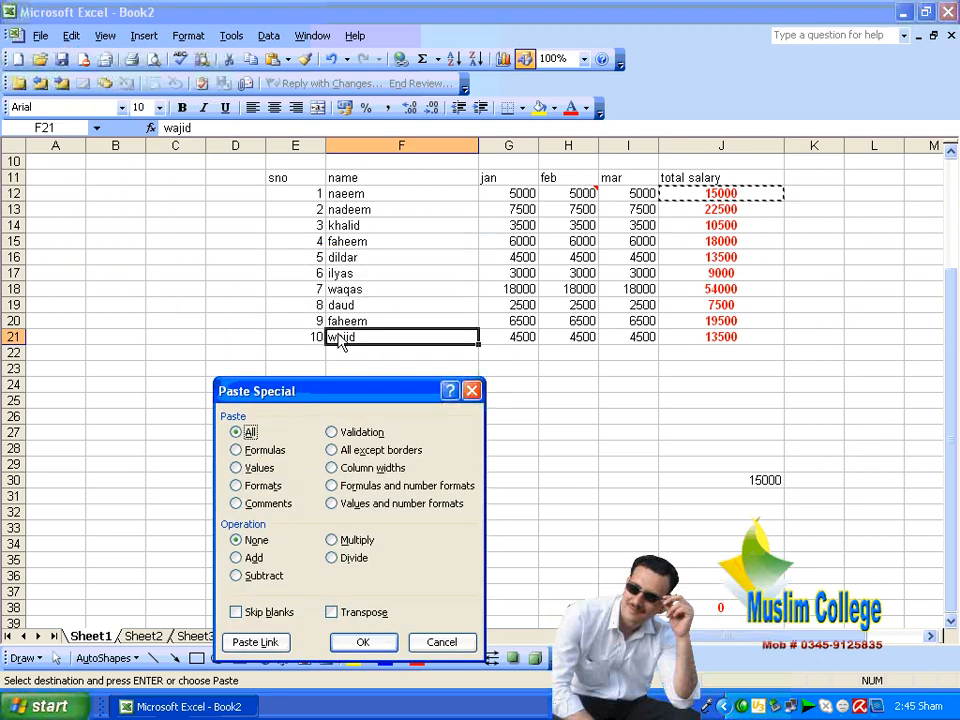
pyautogui.click(279, 451)
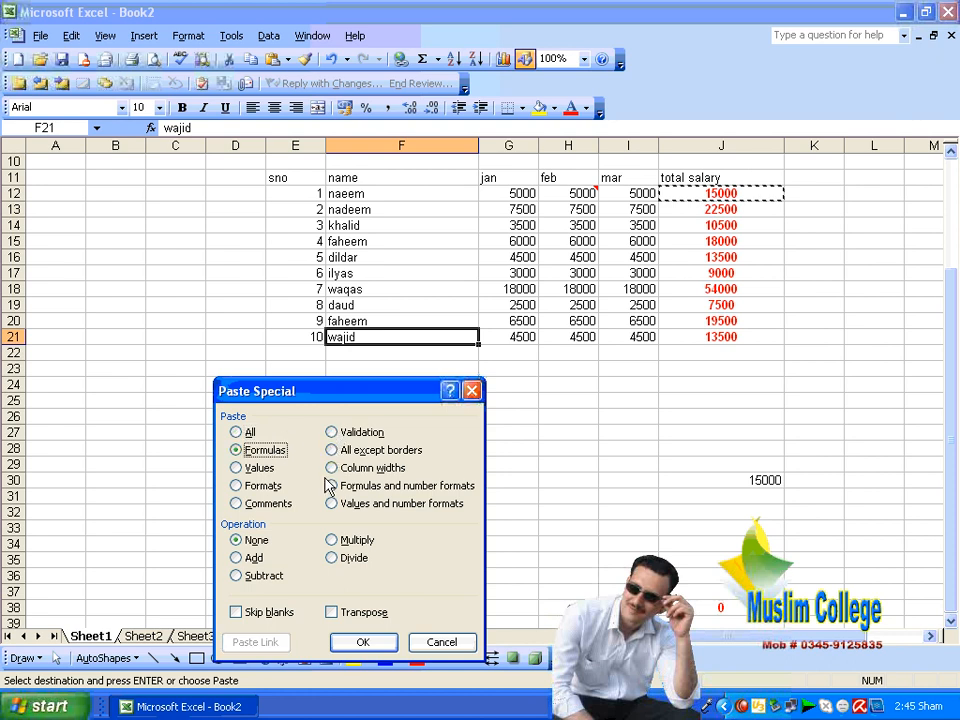
pyautogui.click(271, 486)
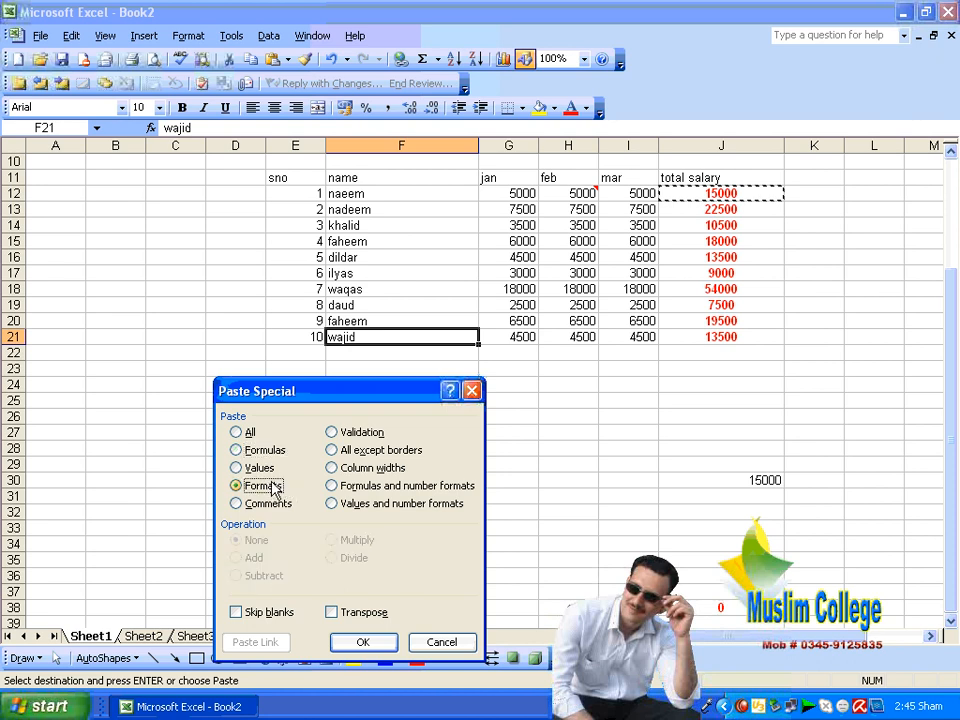
pyautogui.click(363, 642)
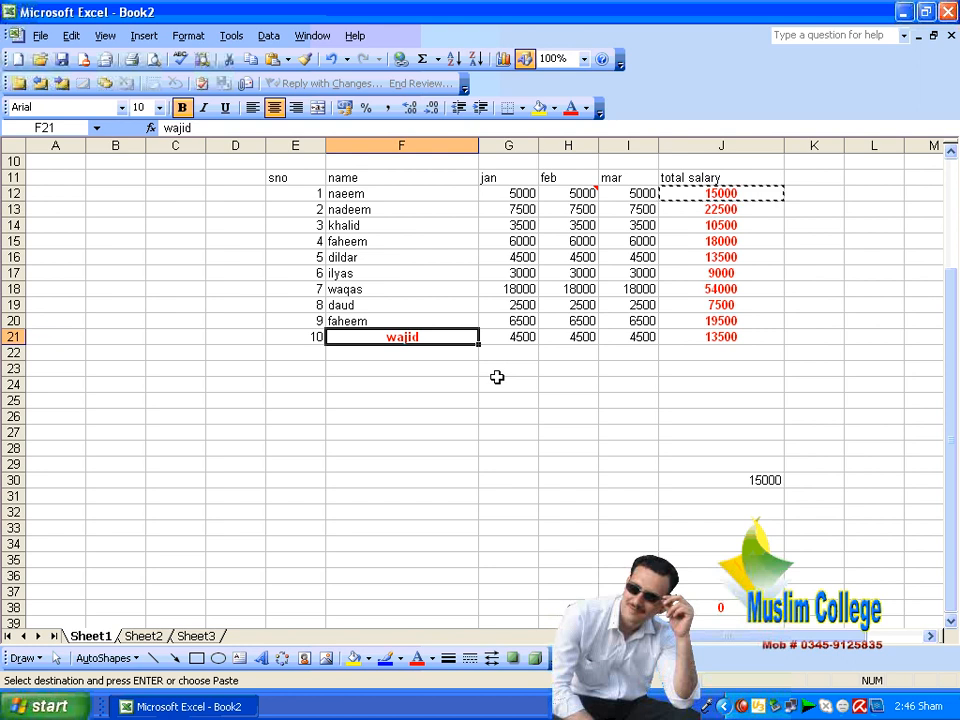
pyautogui.press('Escape')
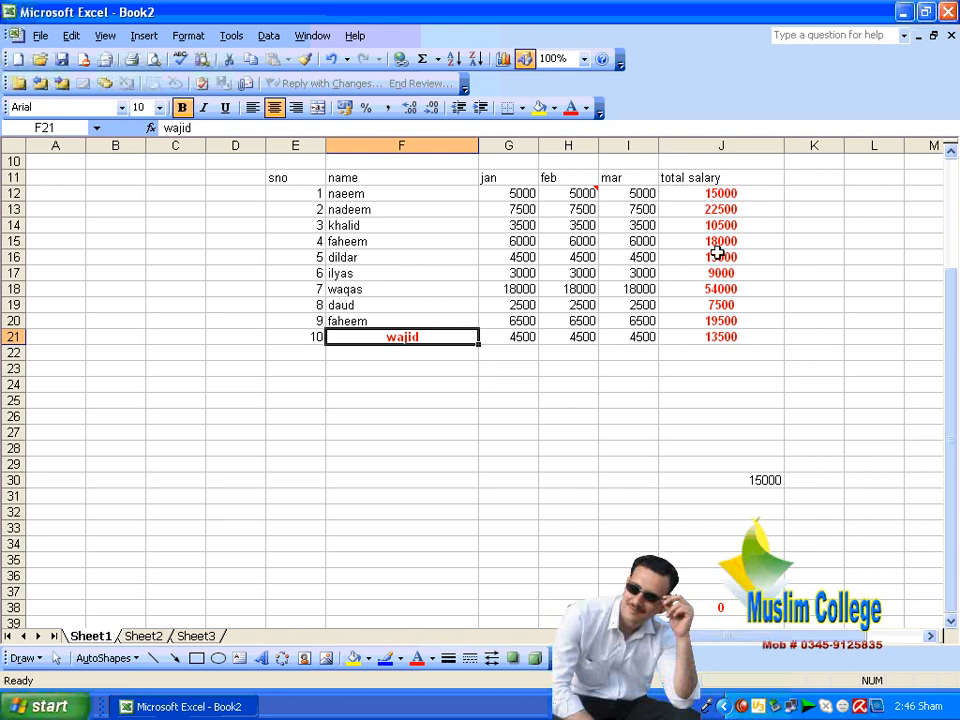
# - Enter 300, 350 and 450 in cells G30, H30 and I30, and clear the contents of J30
pyautogui.click(390, 475)
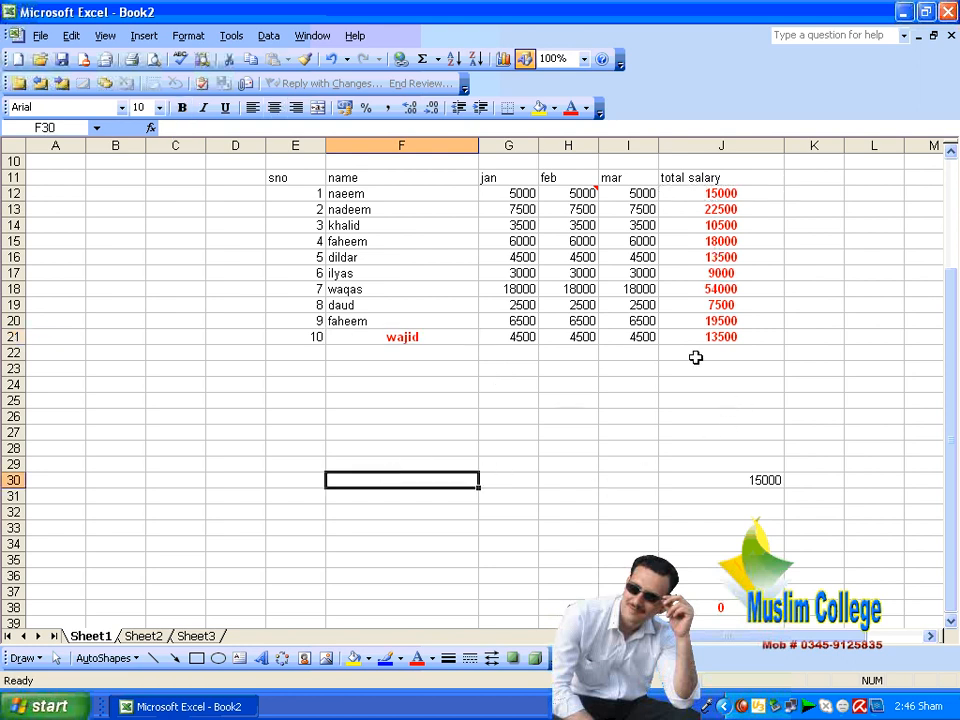
pyautogui.press('Right')
pyautogui.write('300')
pyautogui.press('Right')
pyautogui.write('3')
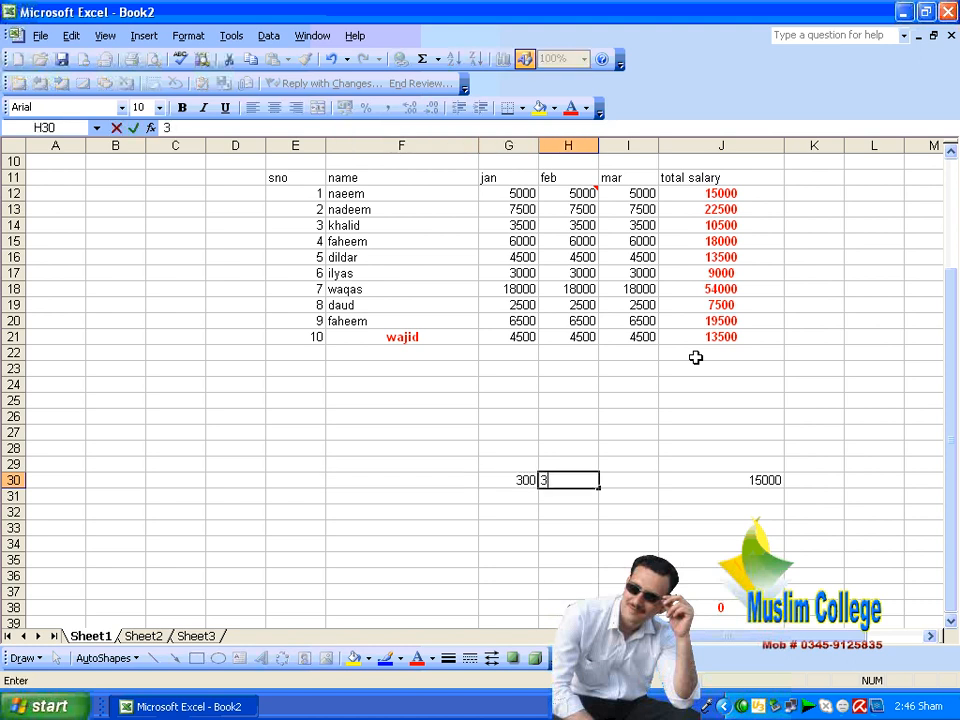
pyautogui.press('Right')
pyautogui.write('450')
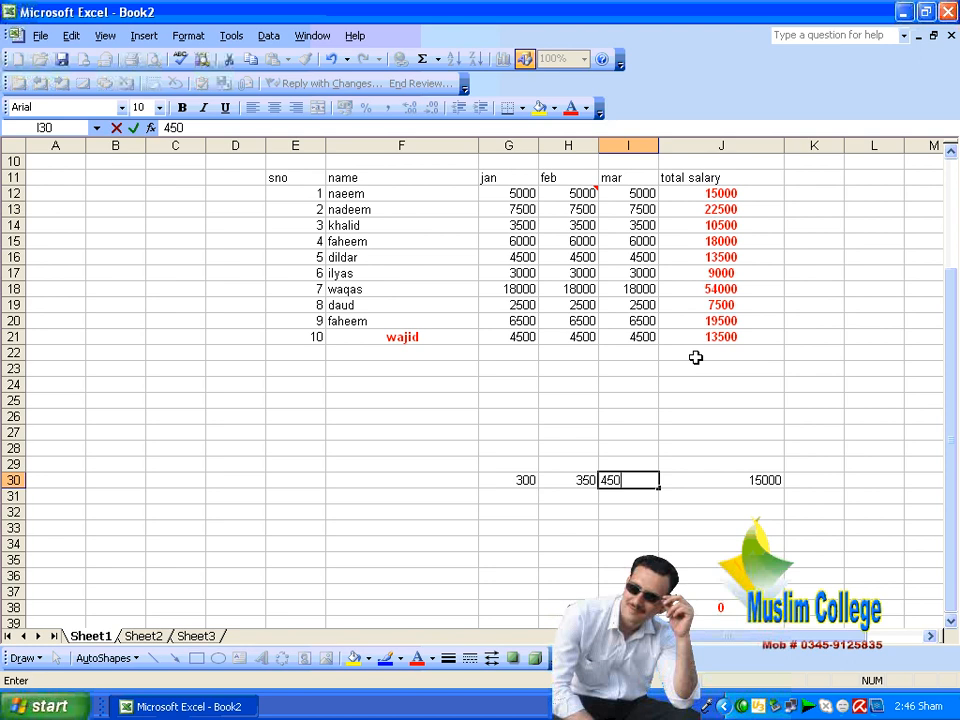
pyautogui.press('Right')
pyautogui.press('Left')
pyautogui.press('Left')
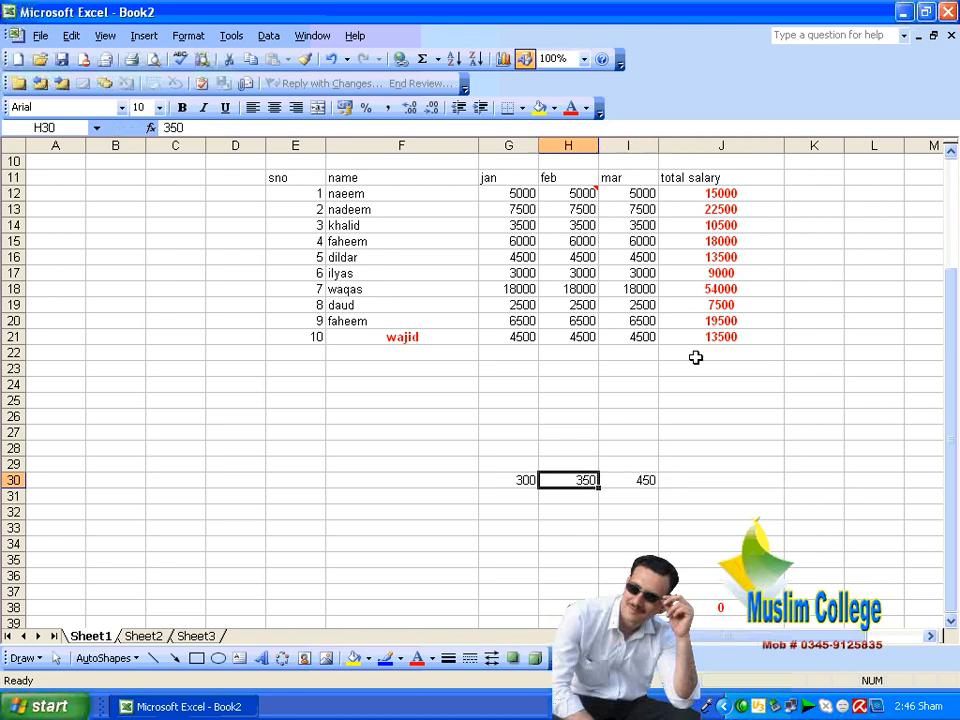
pyautogui.press('Right')
pyautogui.press('Right')
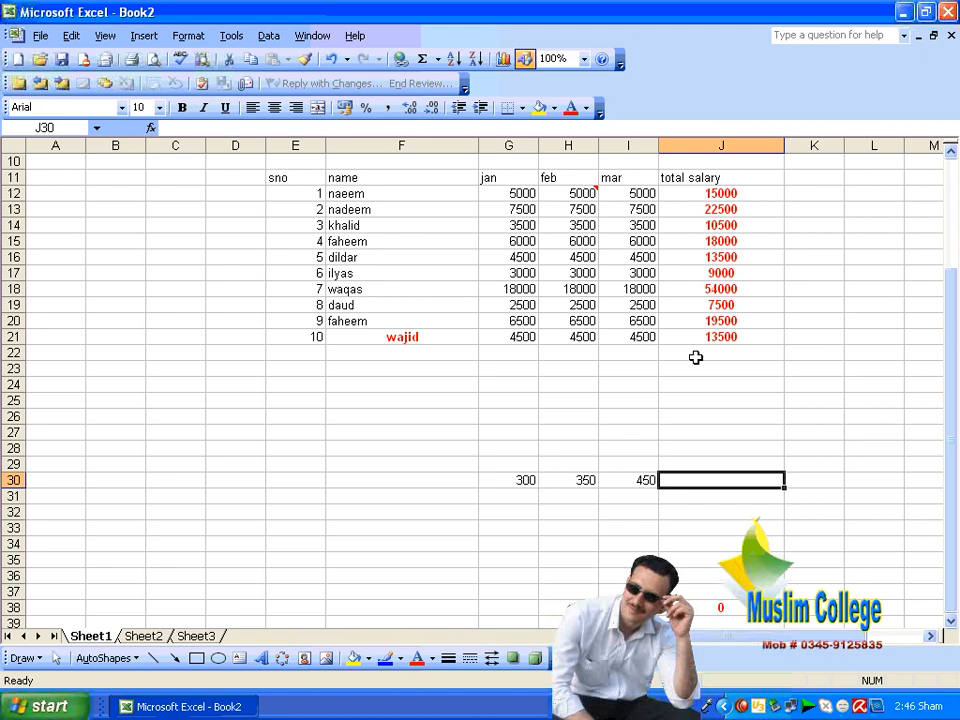
# - Copy the total salary in J12 and paste only its formula into J30 with Paste Special, ending copy mode
pyautogui.click(700, 196)
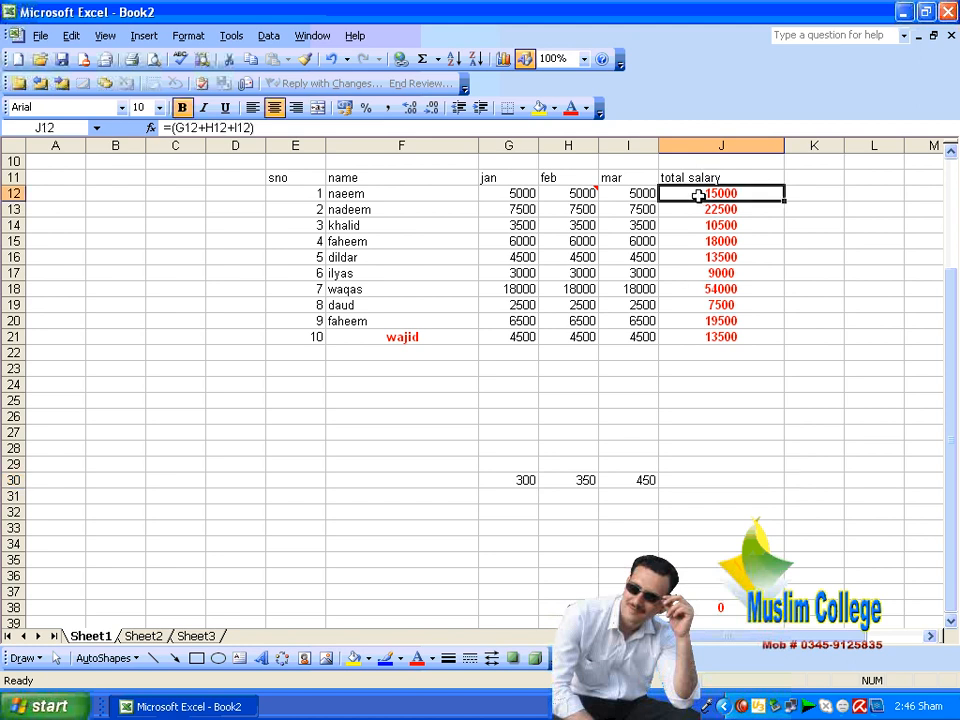
pyautogui.rightClick(698, 196)
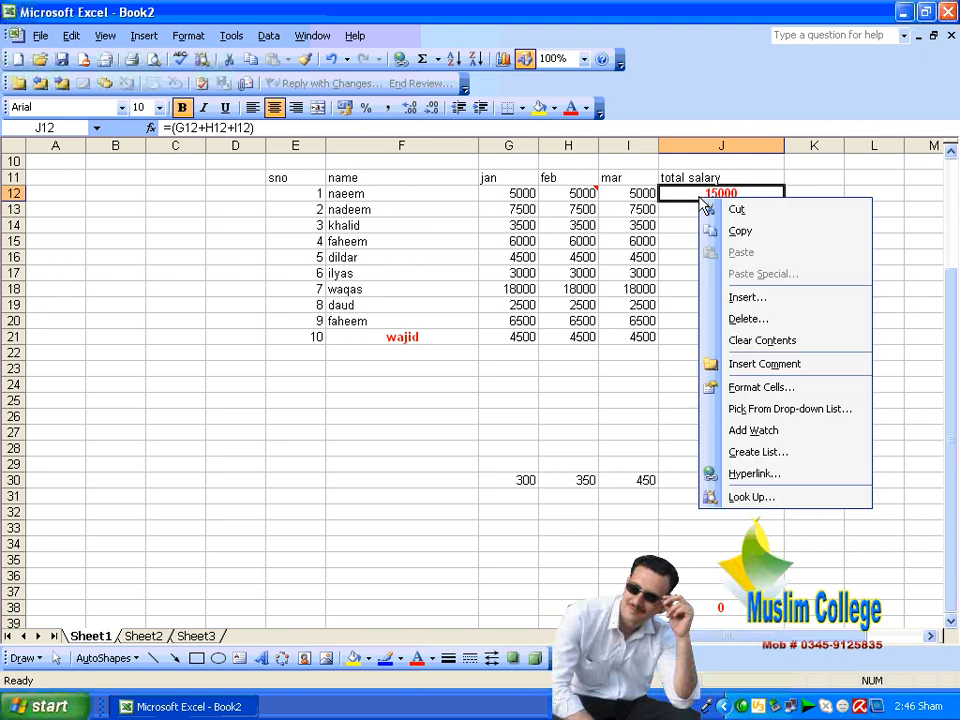
pyautogui.click(741, 229)
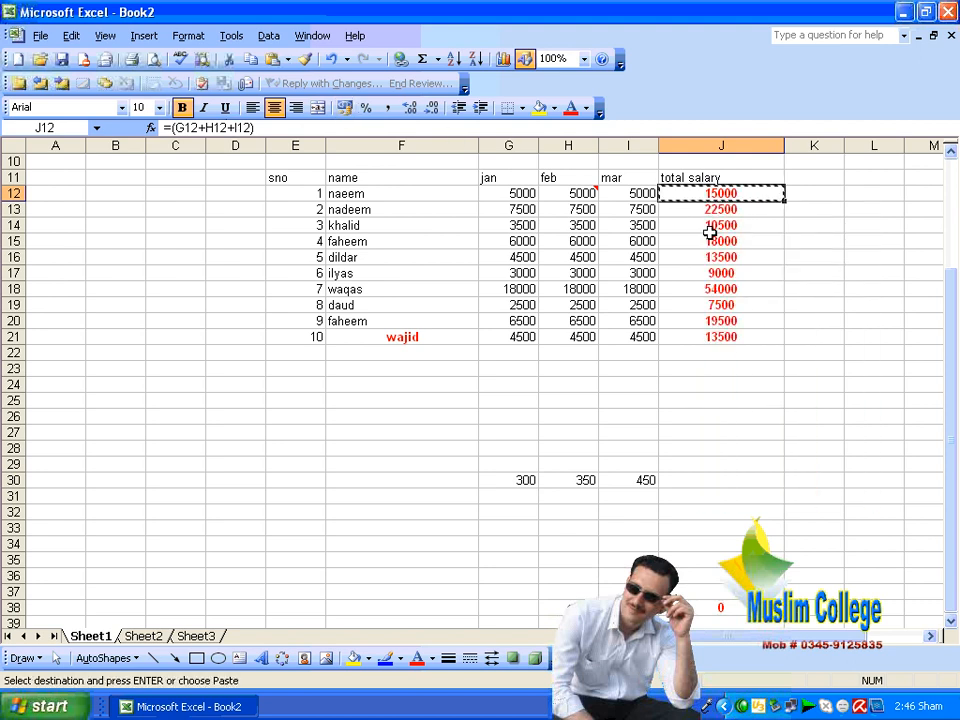
pyautogui.click(703, 480)
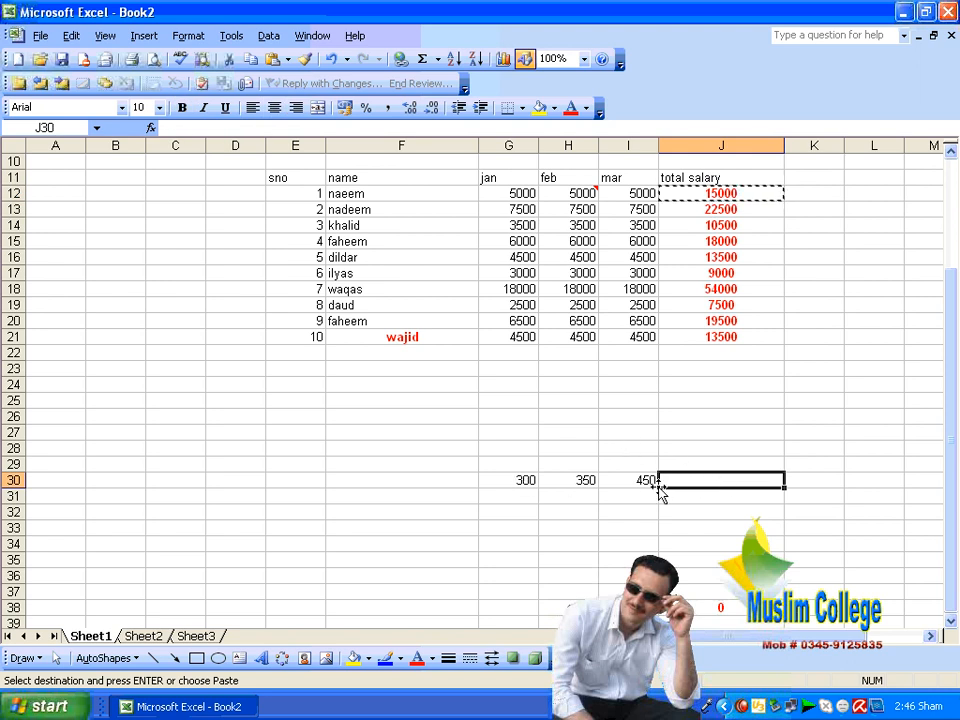
pyautogui.click(71, 37)
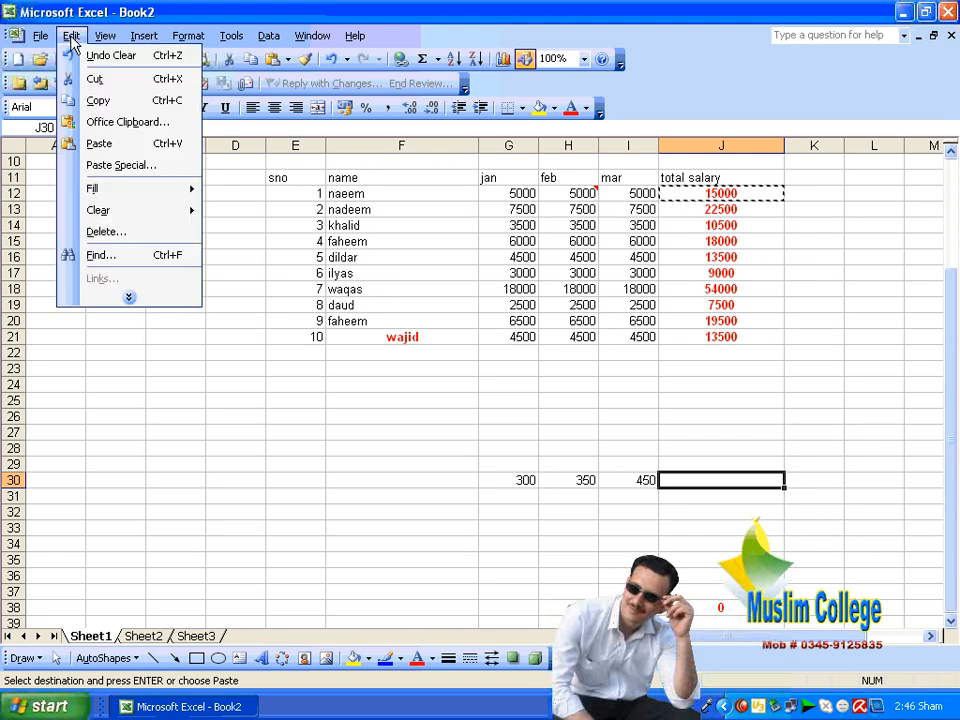
pyautogui.click(120, 165)
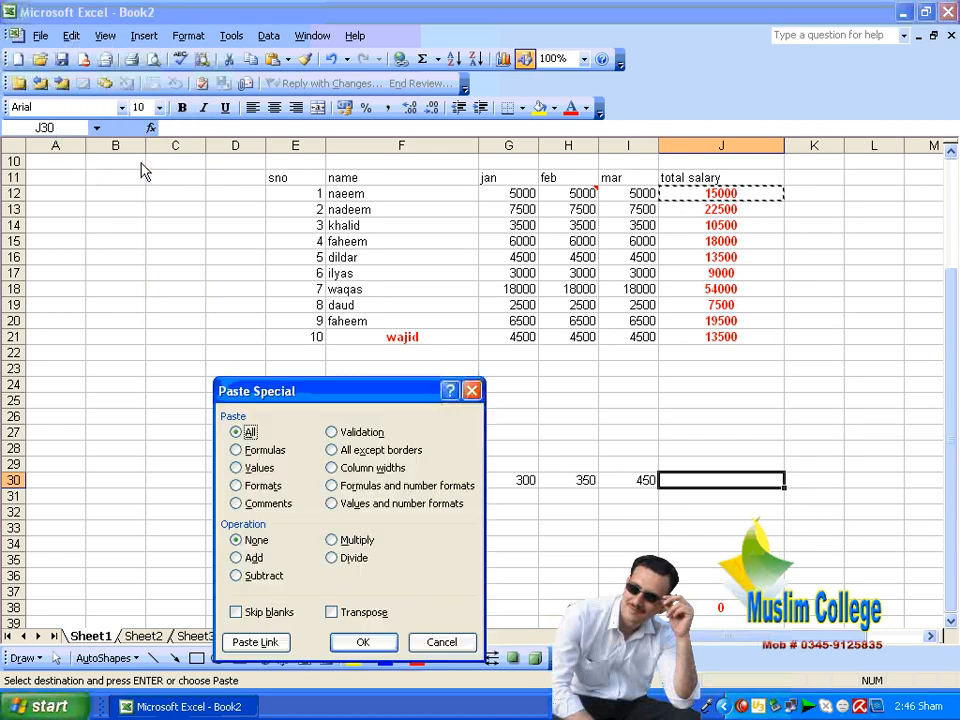
pyautogui.click(265, 451)
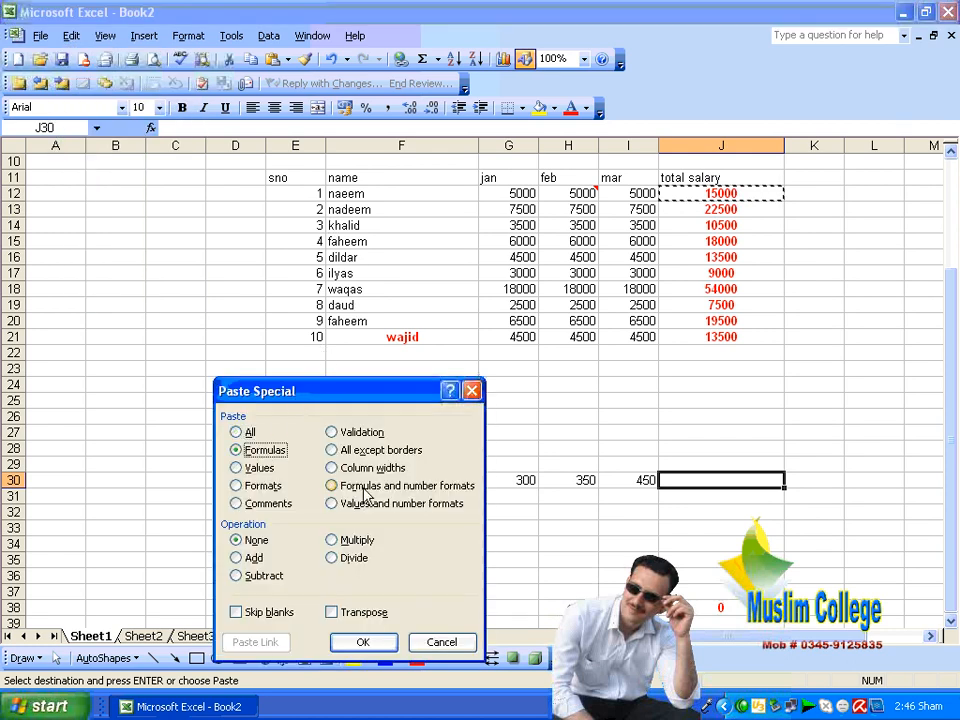
pyautogui.click(363, 642)
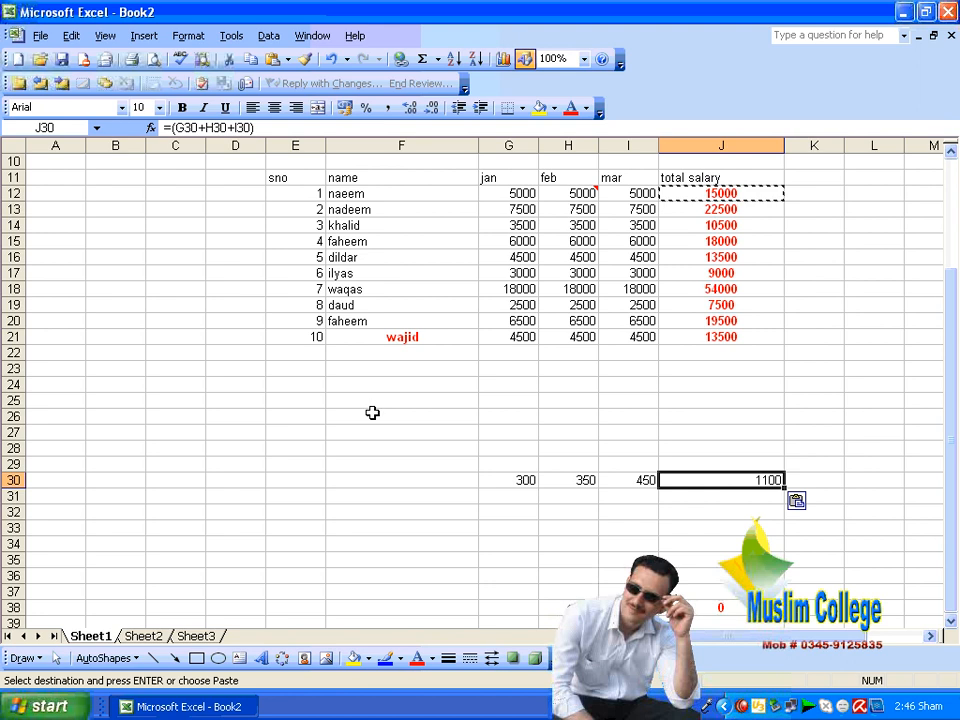
pyautogui.press('Escape')
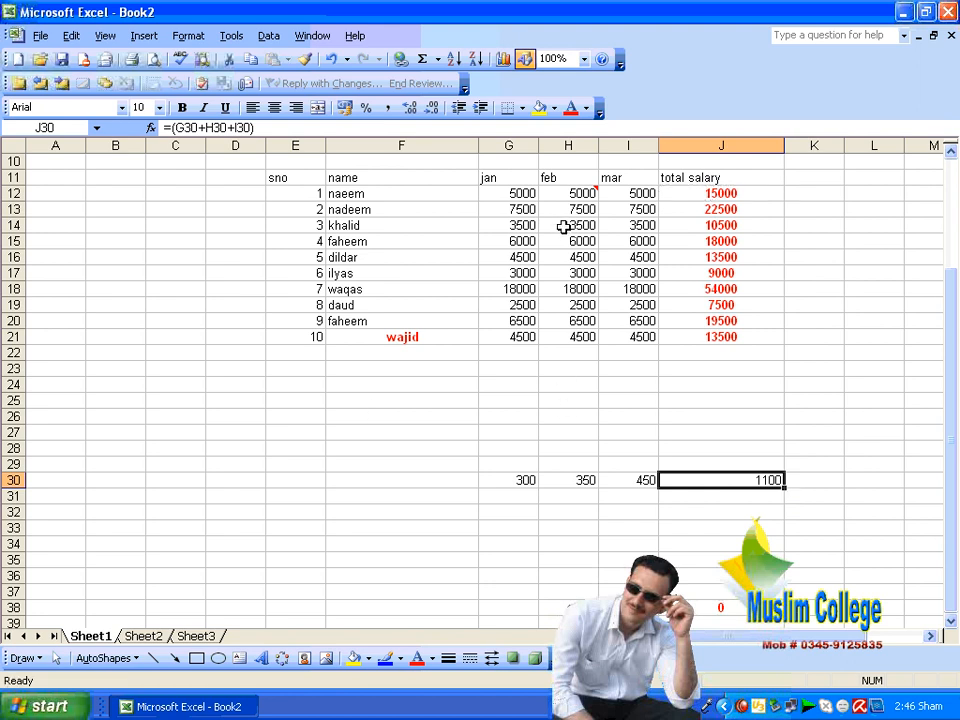
# - Copy the February salary in H12 and paste only its comment onto I21 with Paste Special, ending copy mode
pyautogui.click(562, 199)
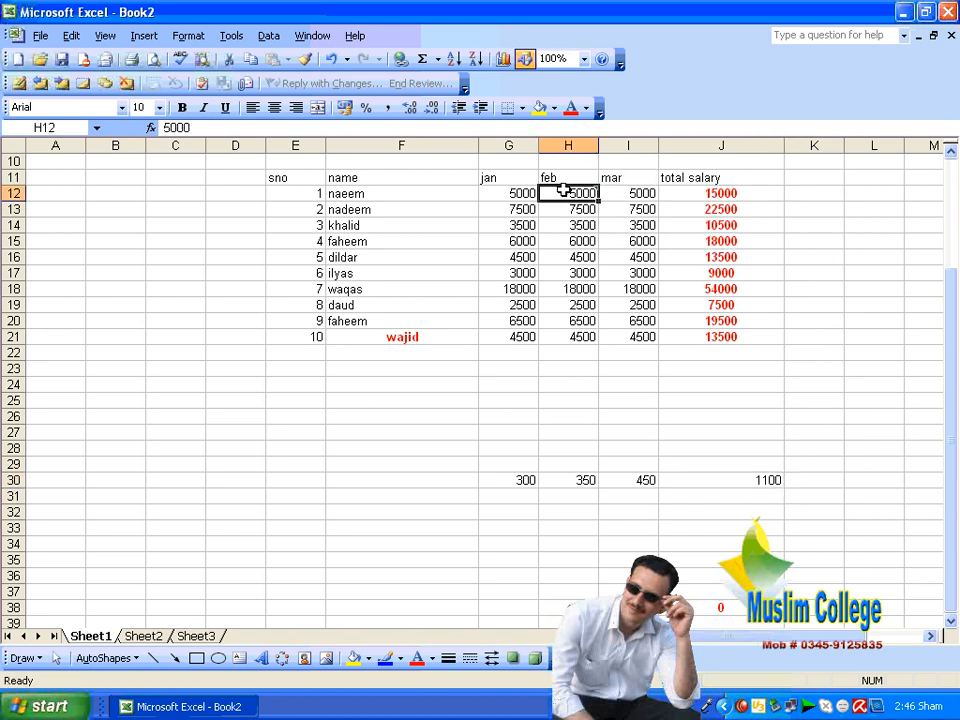
pyautogui.moveTo(566, 193)
pyautogui.rightClick(572, 193)
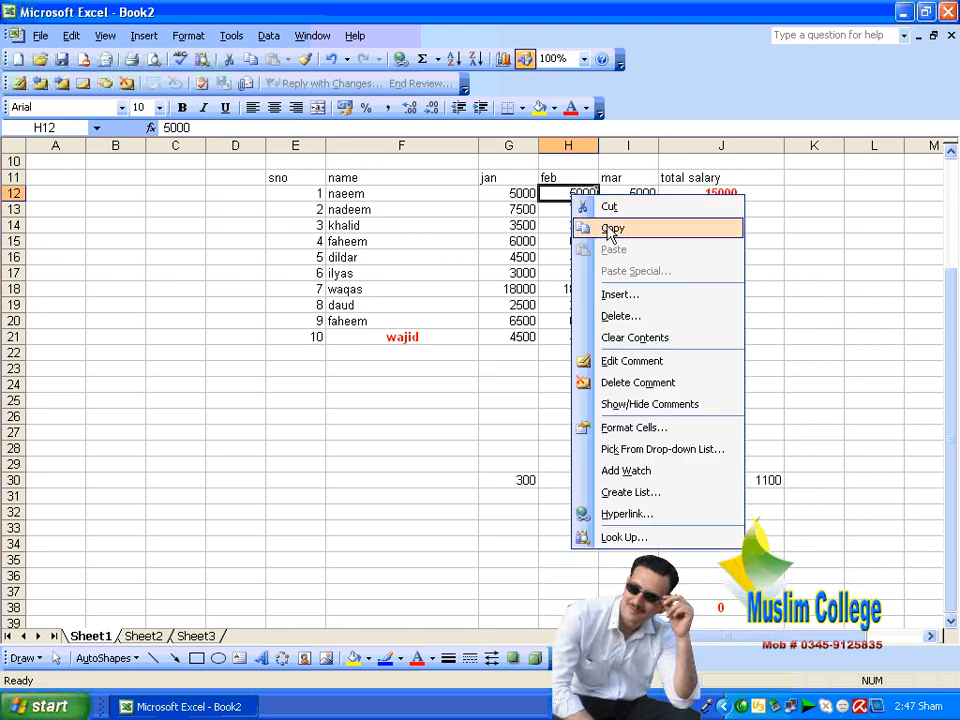
pyautogui.click(611, 229)
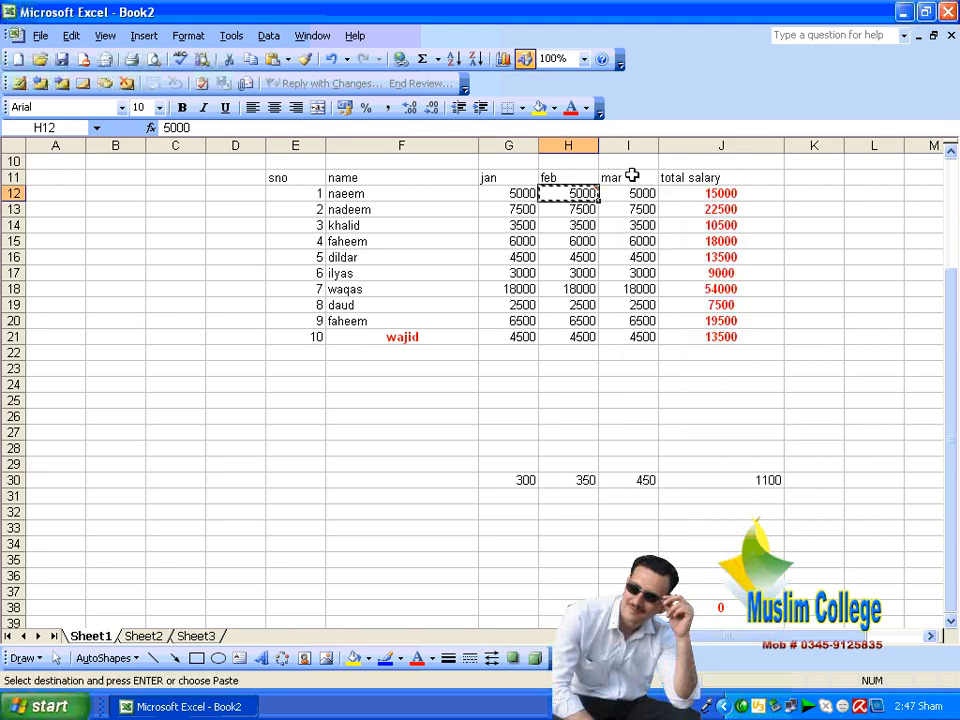
pyautogui.click(631, 337)
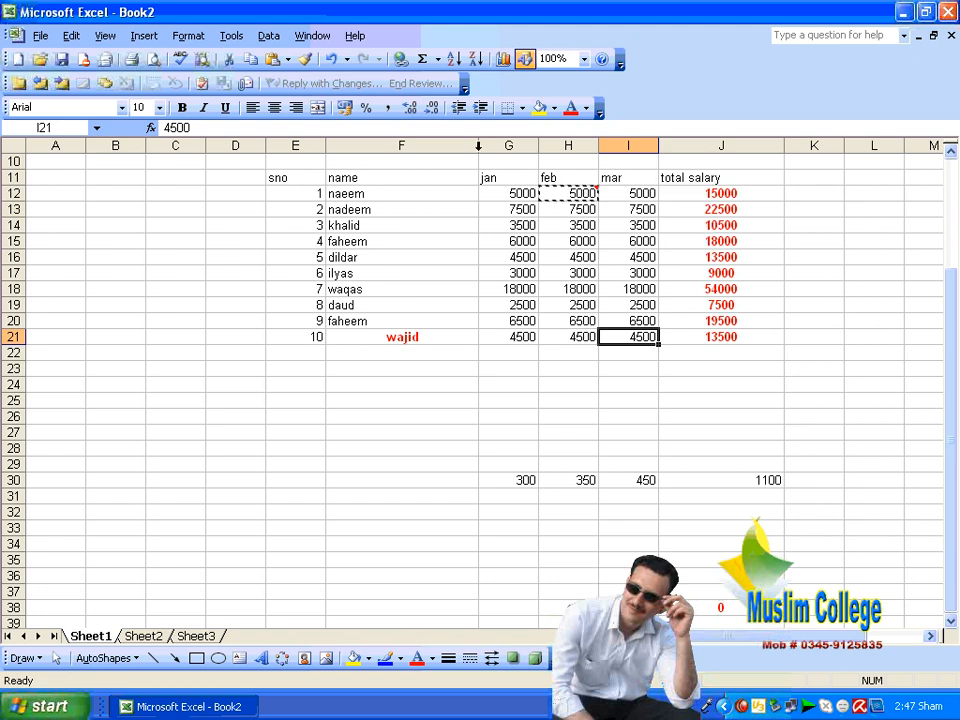
pyautogui.click(71, 35)
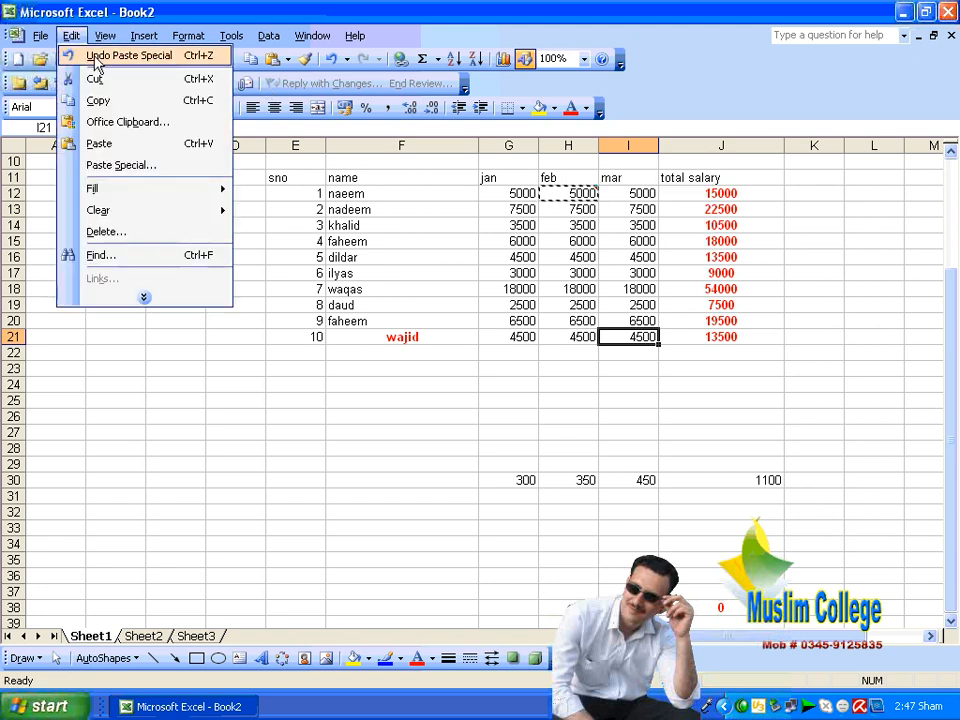
pyautogui.click(142, 164)
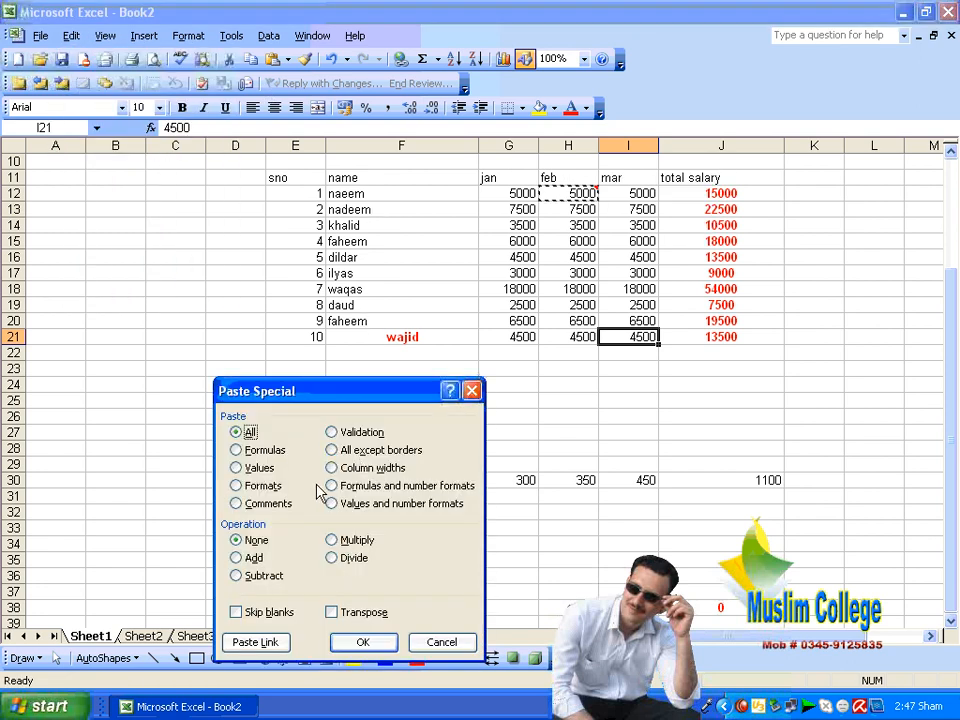
pyautogui.click(266, 503)
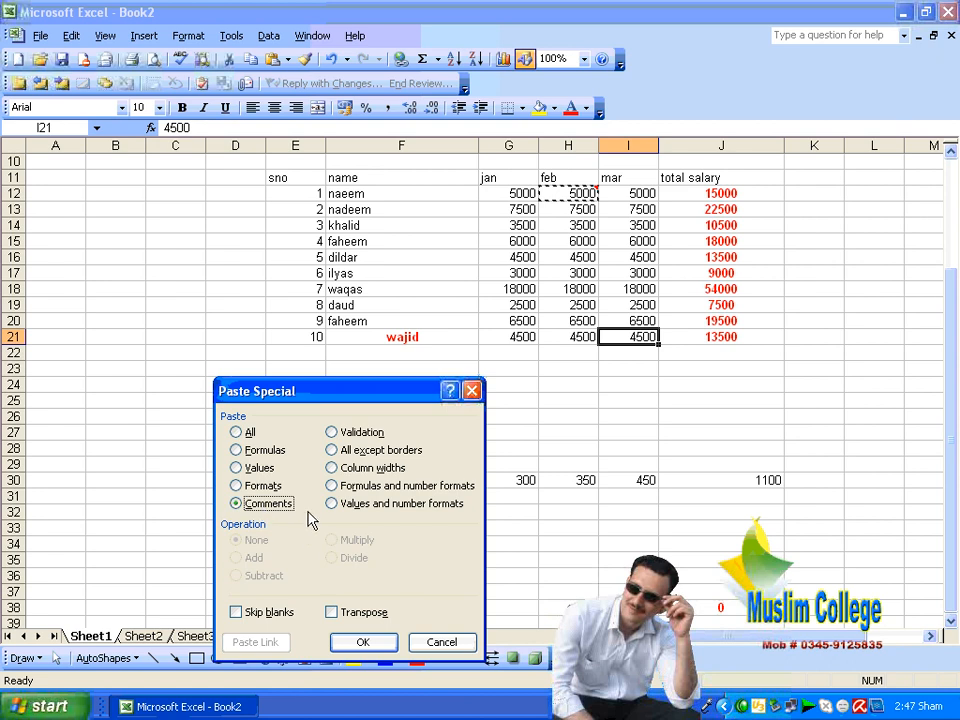
pyautogui.click(362, 642)
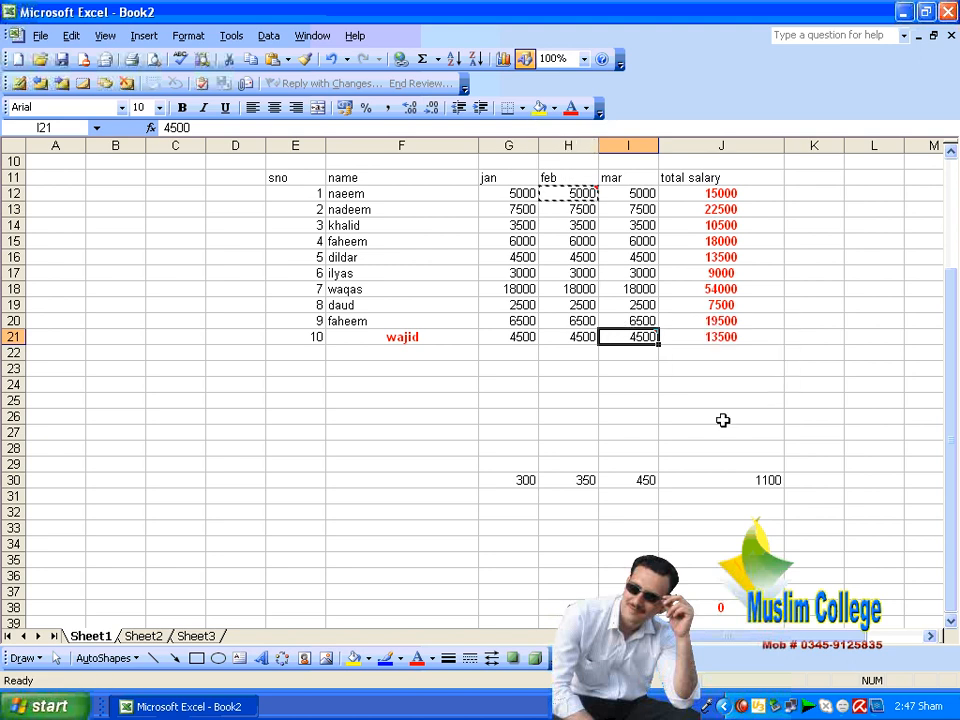
pyautogui.click(441, 379)
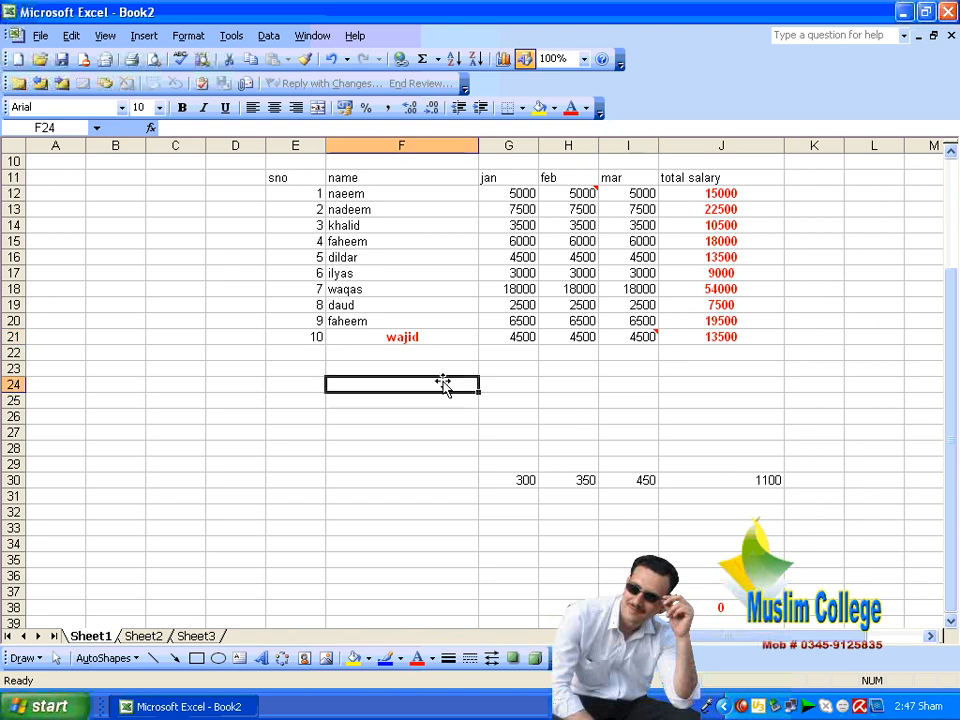
# - Copy H12 and review the available Paste Special options without pasting, ending copy mode
pyautogui.click(330, 241)
pyautogui.click(71, 35)
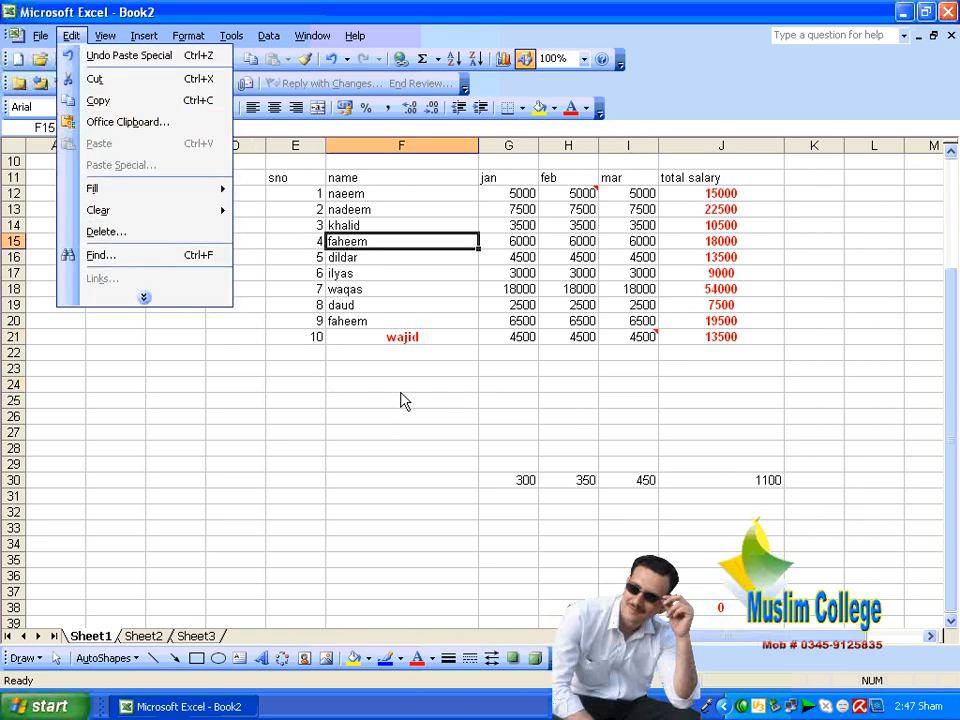
pyautogui.click(512, 289)
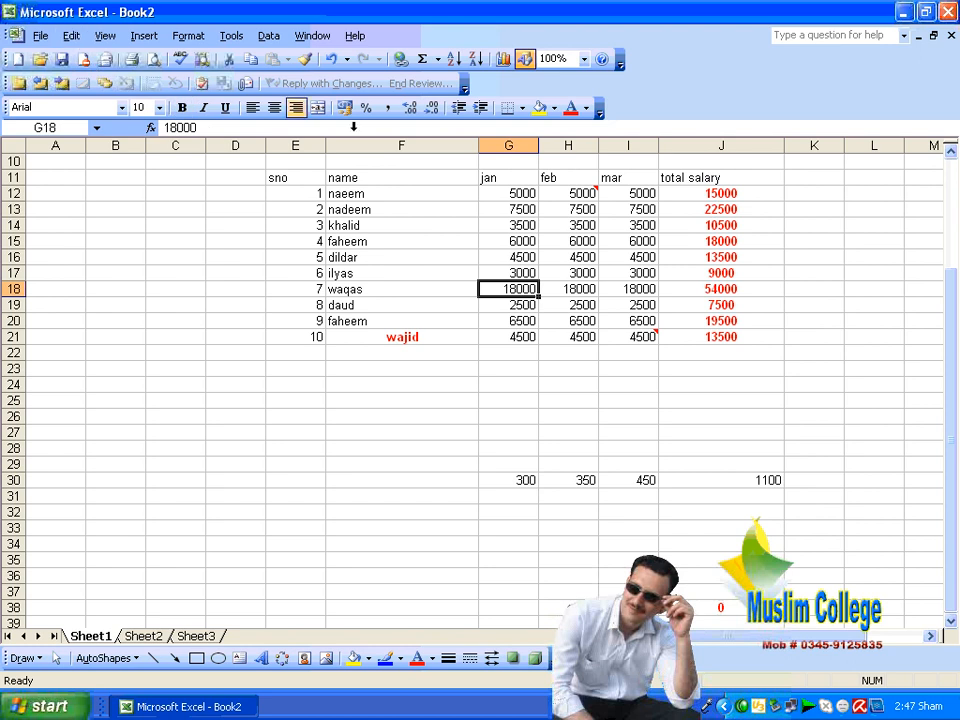
pyautogui.click(600, 228)
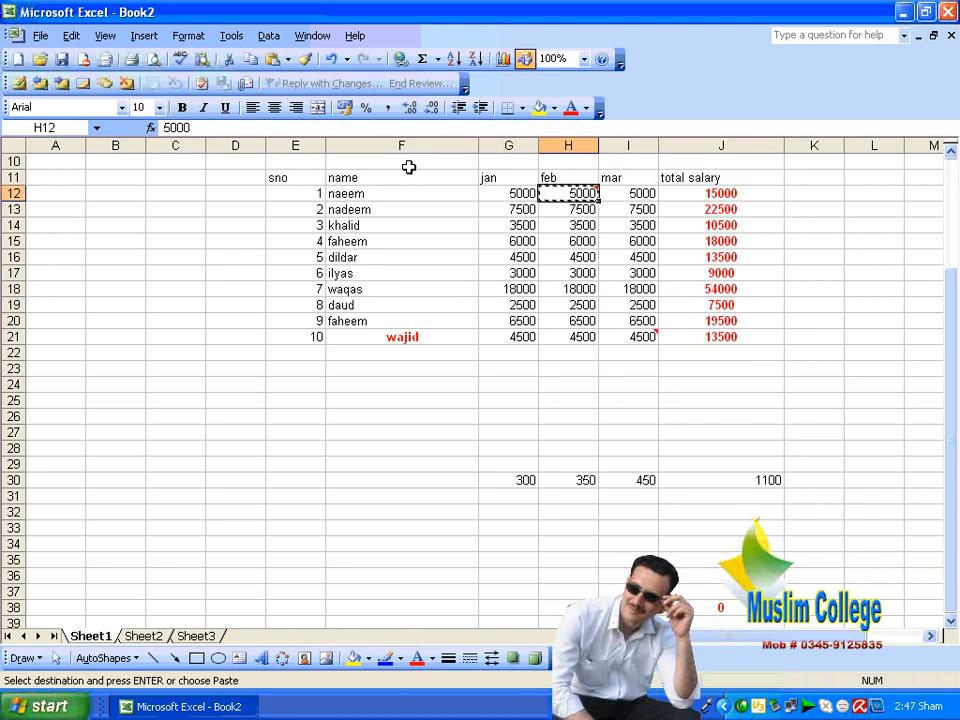
pyautogui.click(72, 36)
pyautogui.click(153, 173)
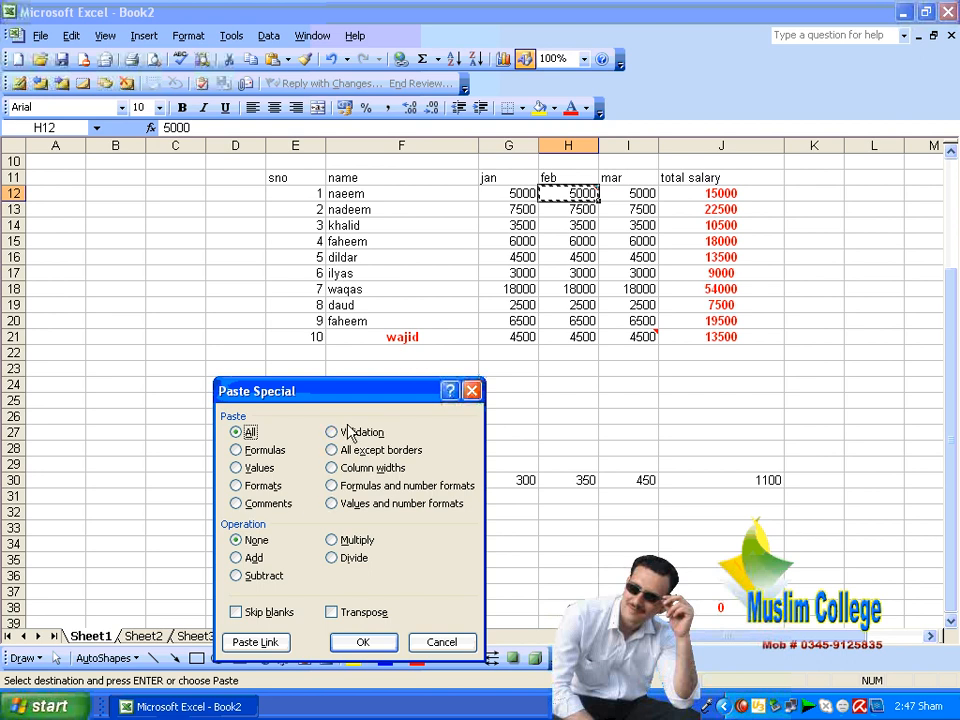
pyautogui.moveTo(376, 381); pyautogui.dragTo(328, 255)
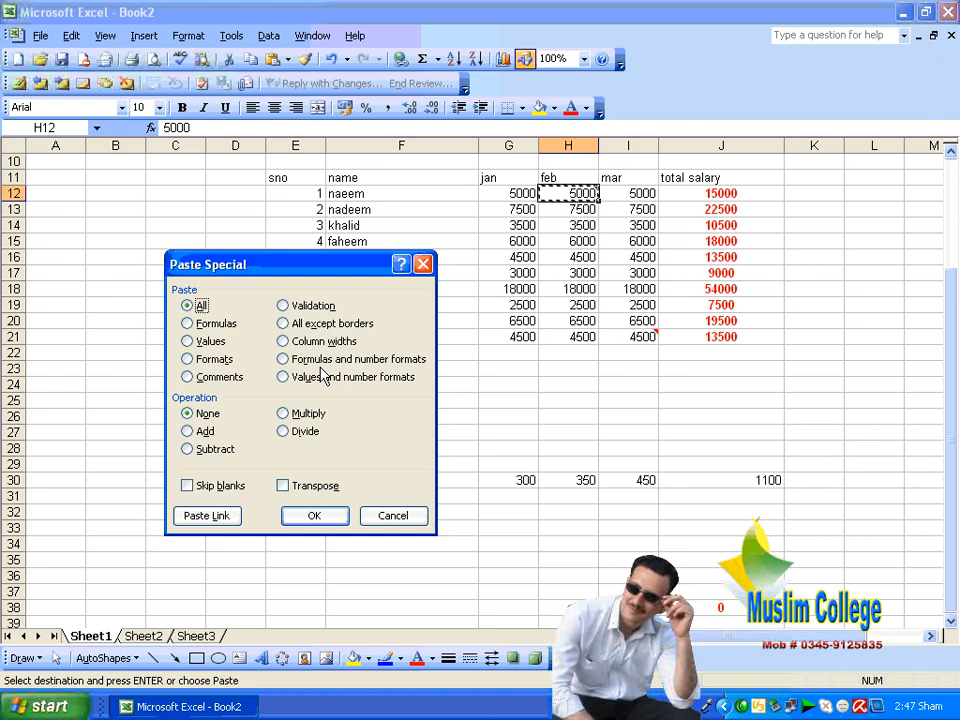
pyautogui.press('Escape')
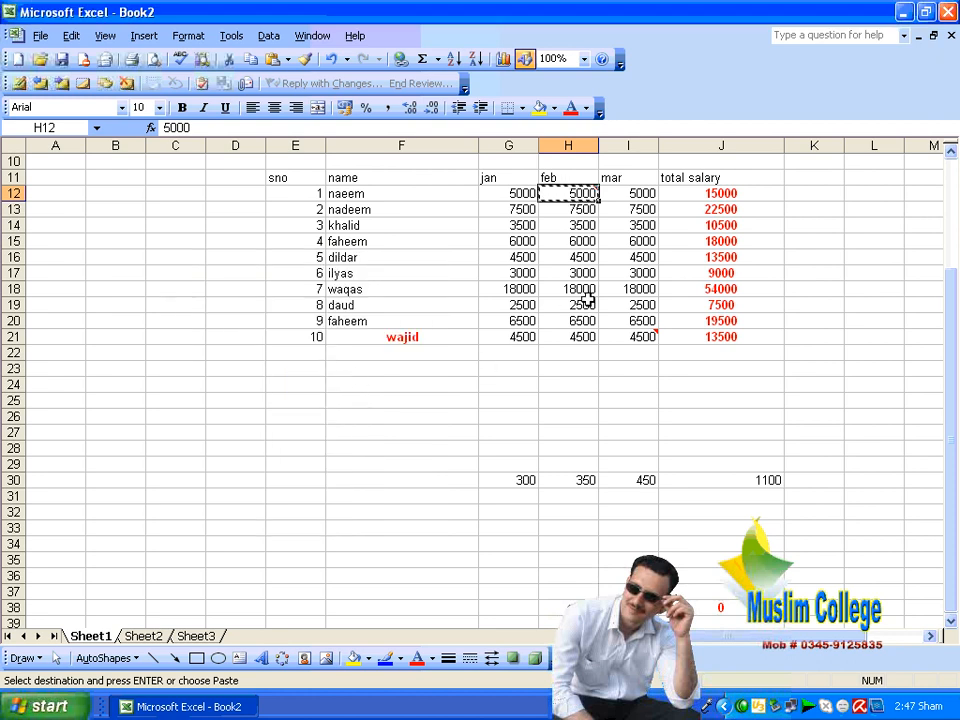
pyautogui.press('Escape')
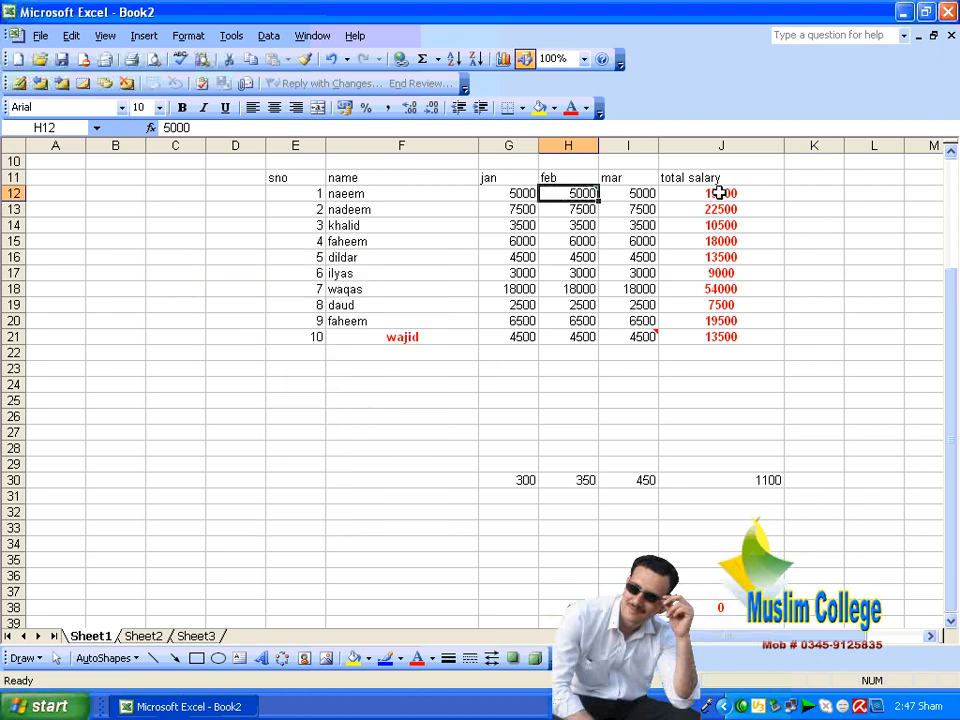
# - Copy J12 and apply only its column width to the serial number column at E12 with Paste Special
pyautogui.click(712, 191)
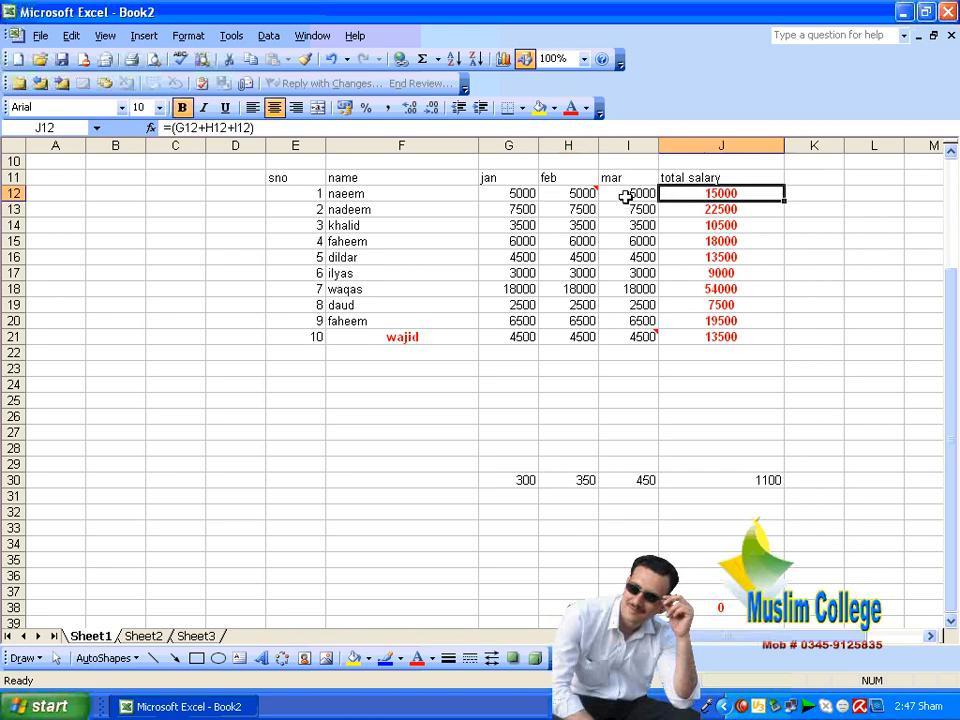
pyautogui.rightClick(715, 190)
pyautogui.click(752, 225)
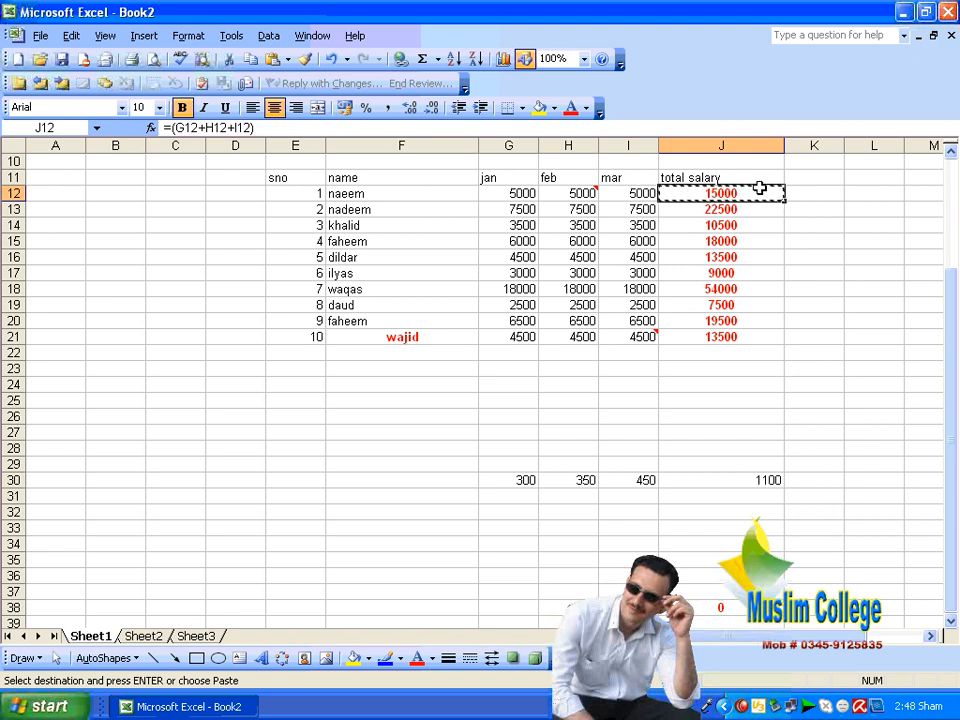
pyautogui.click(281, 191)
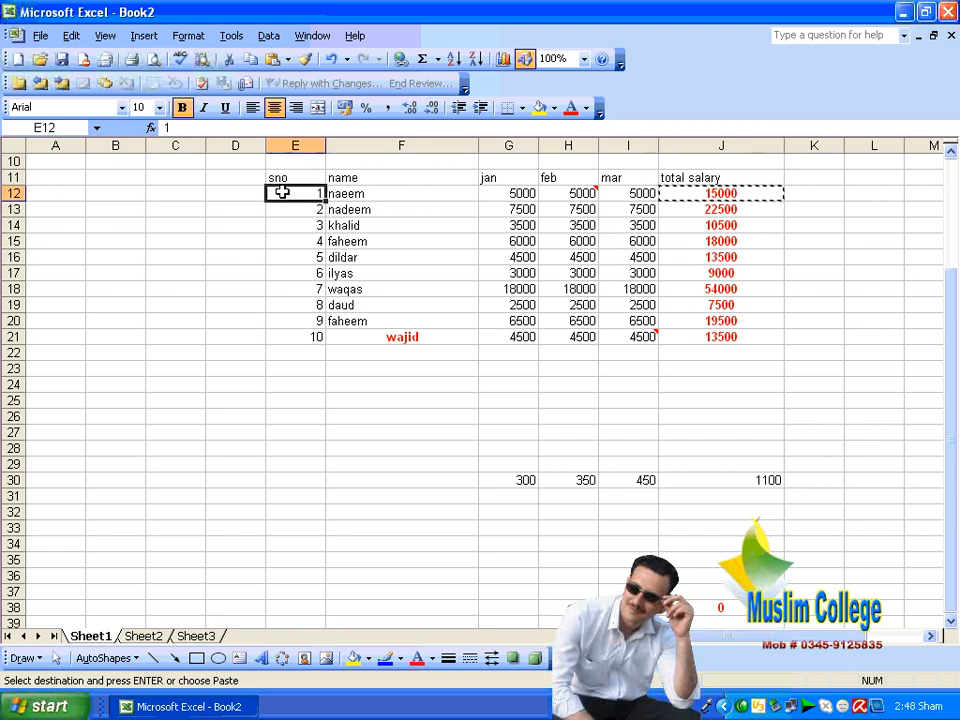
pyautogui.click(71, 35)
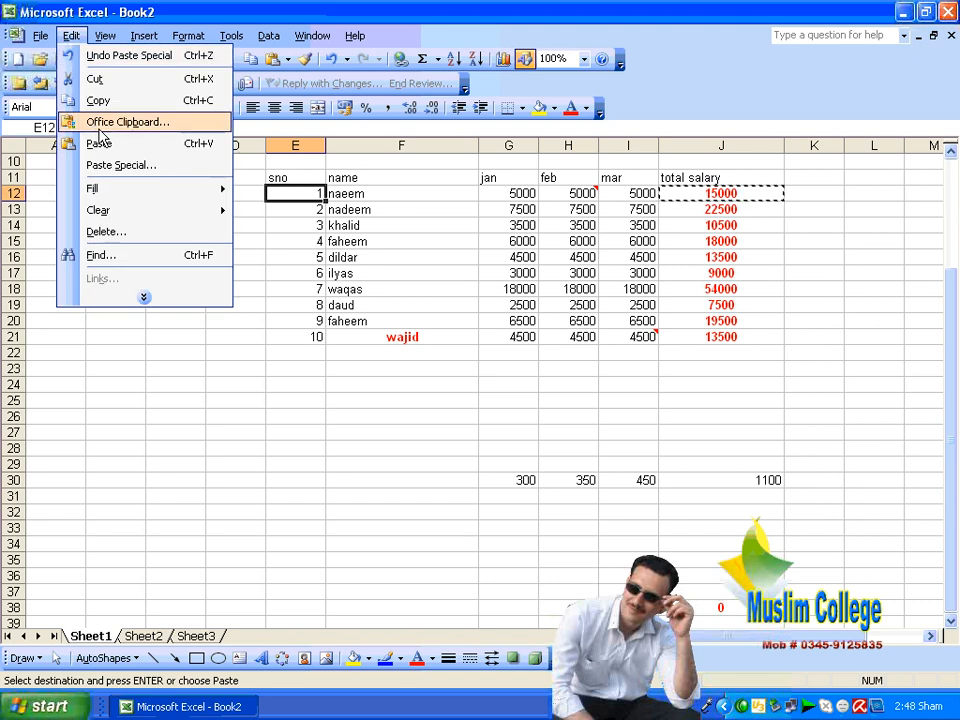
pyautogui.click(136, 163)
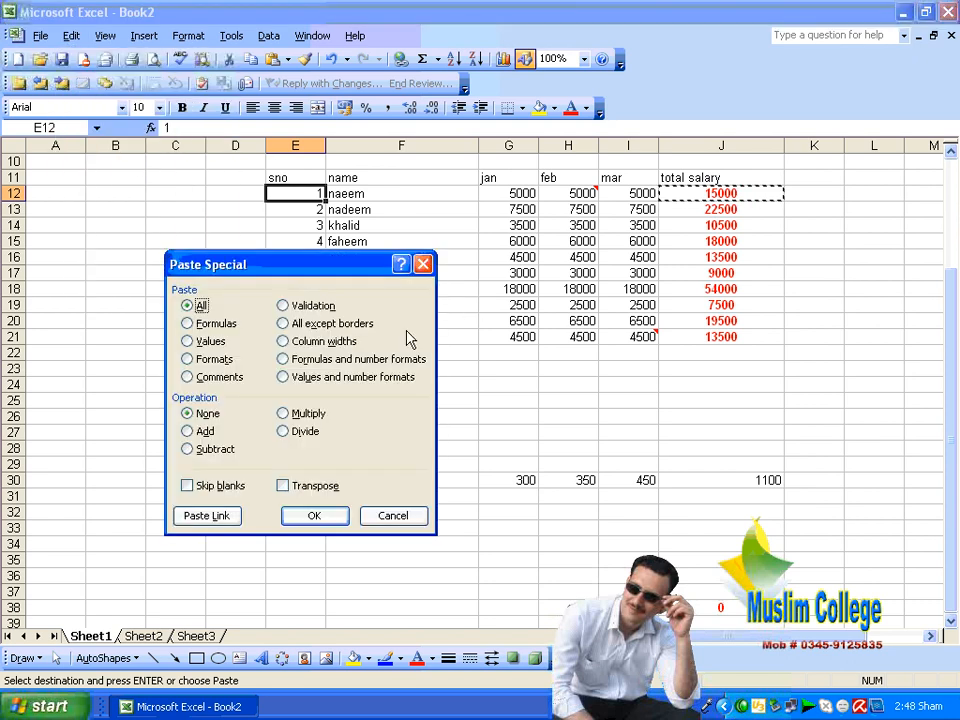
pyautogui.click(320, 341)
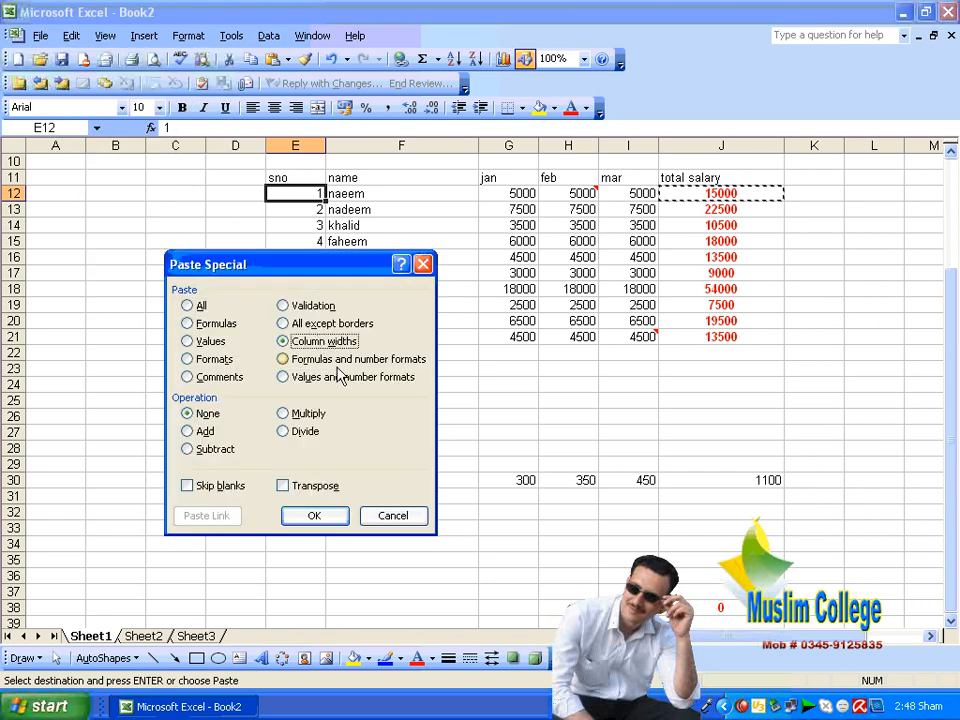
pyautogui.click(314, 516)
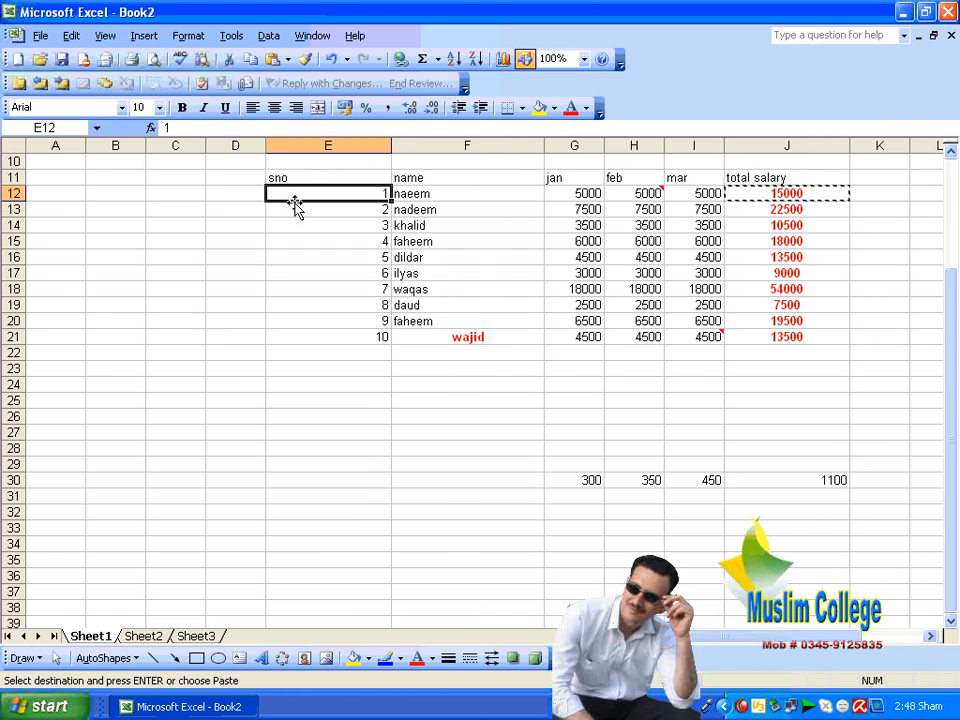
# - Review the Validation option in Paste Special and the data validation command without pasting, ending copy mode
pyautogui.click(104, 37)
pyautogui.moveTo(70, 37)
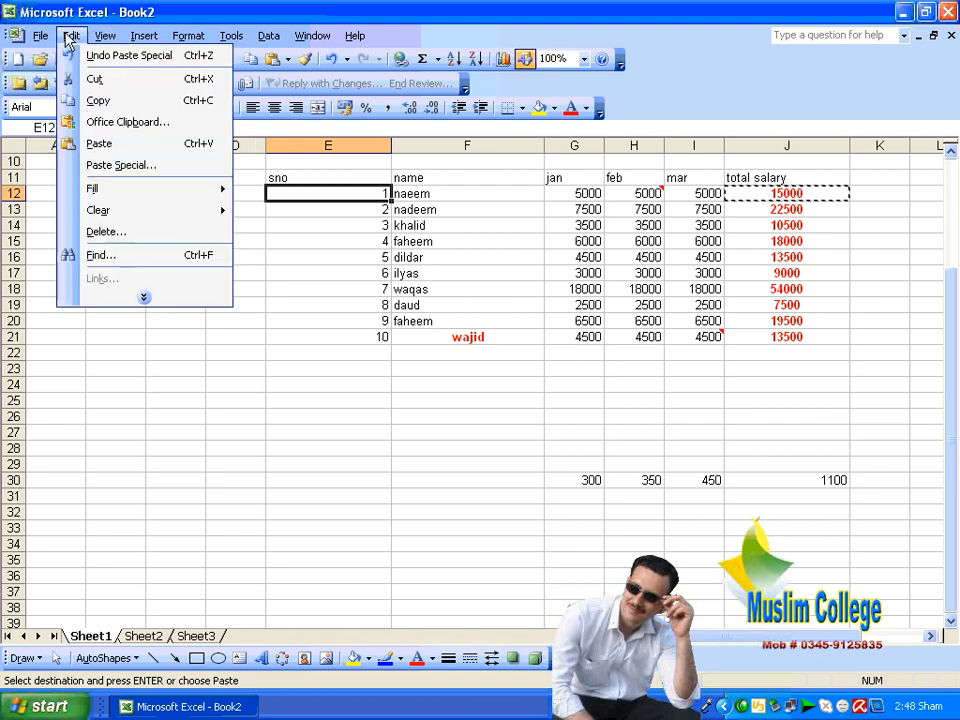
pyautogui.click(135, 166)
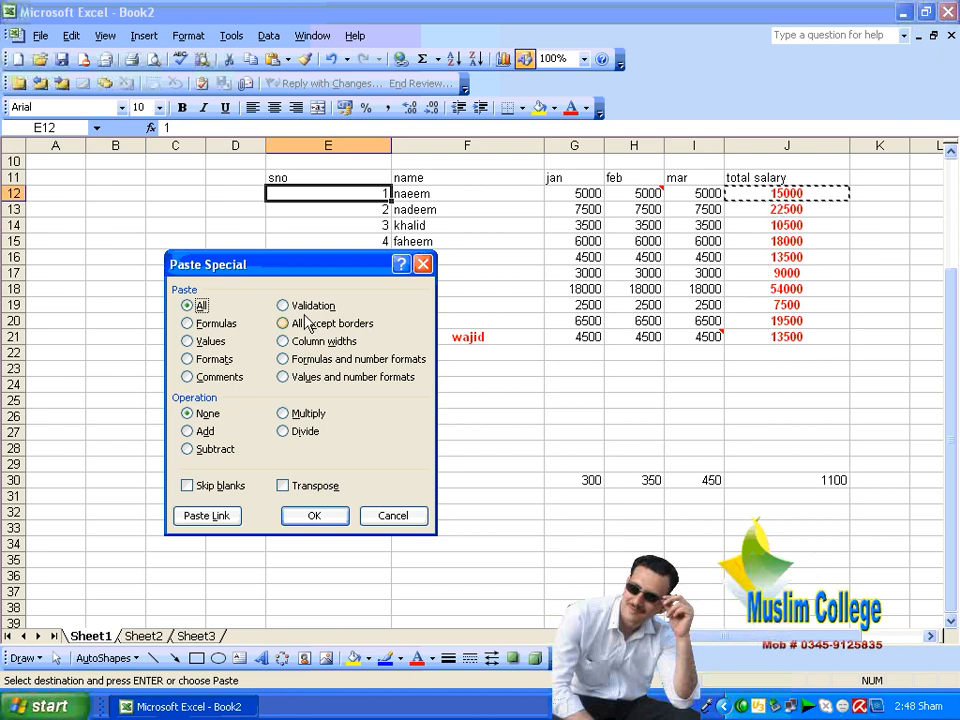
pyautogui.click(393, 516)
pyautogui.click(270, 36)
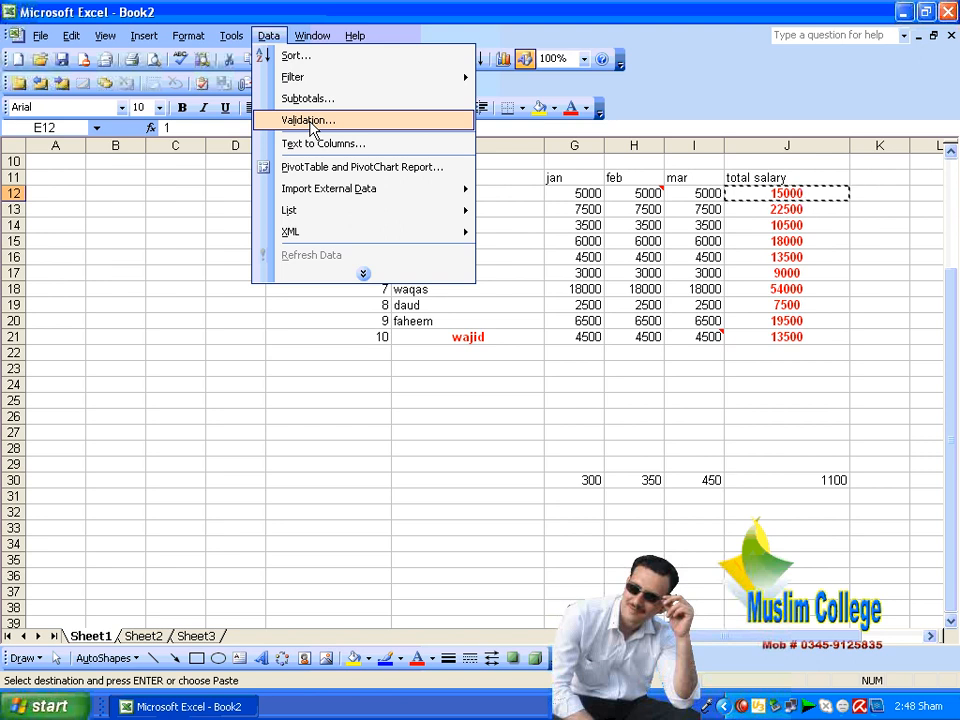
pyautogui.click(363, 274)
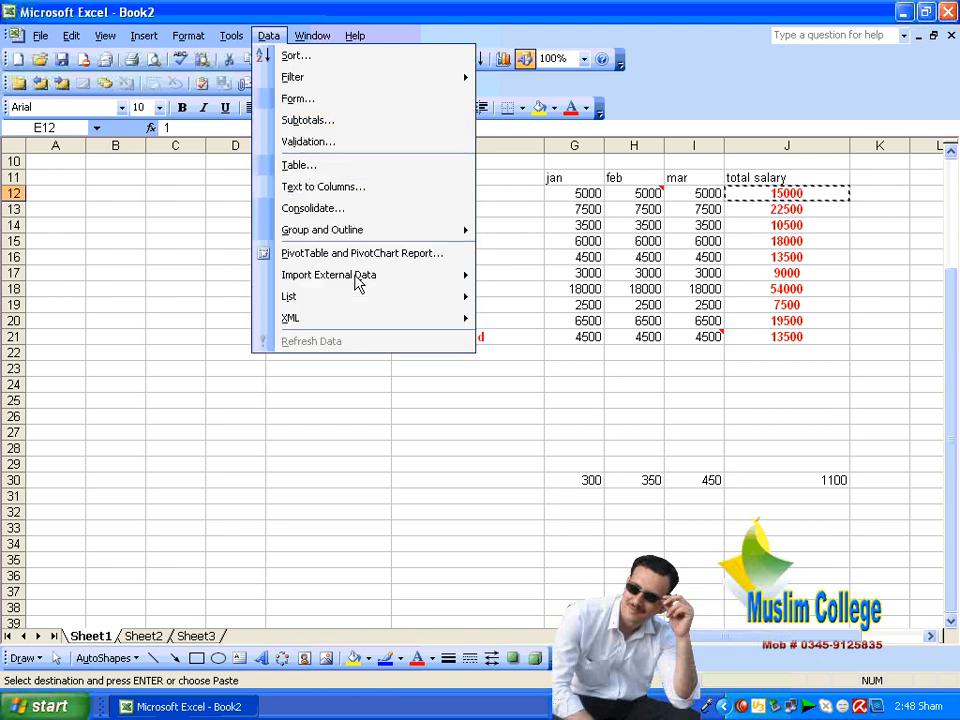
pyautogui.moveTo(356, 281)
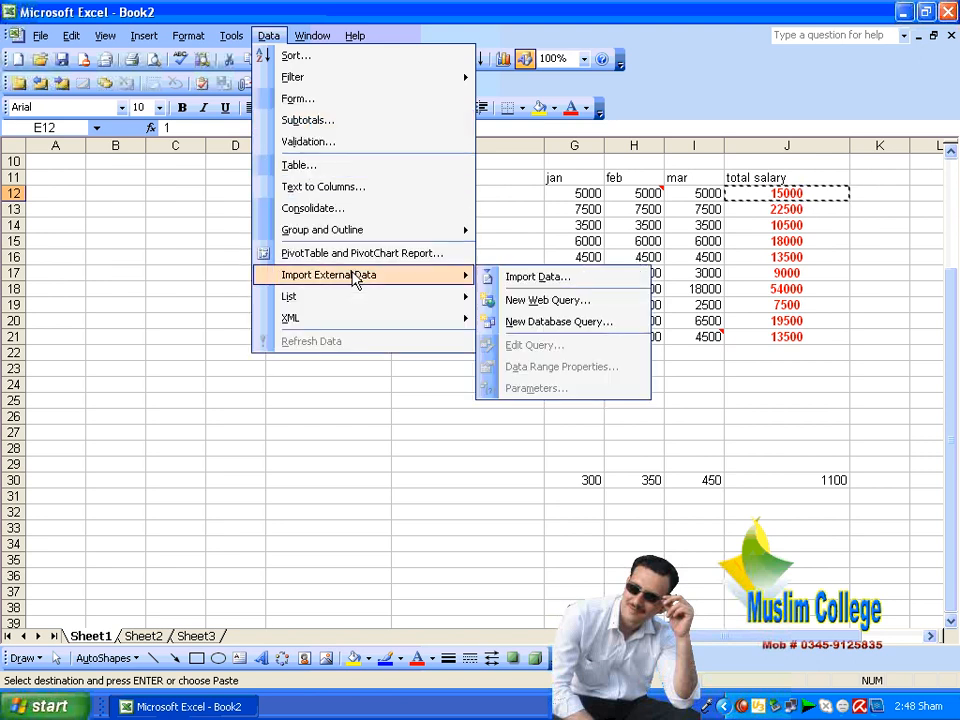
pyautogui.click(694, 496)
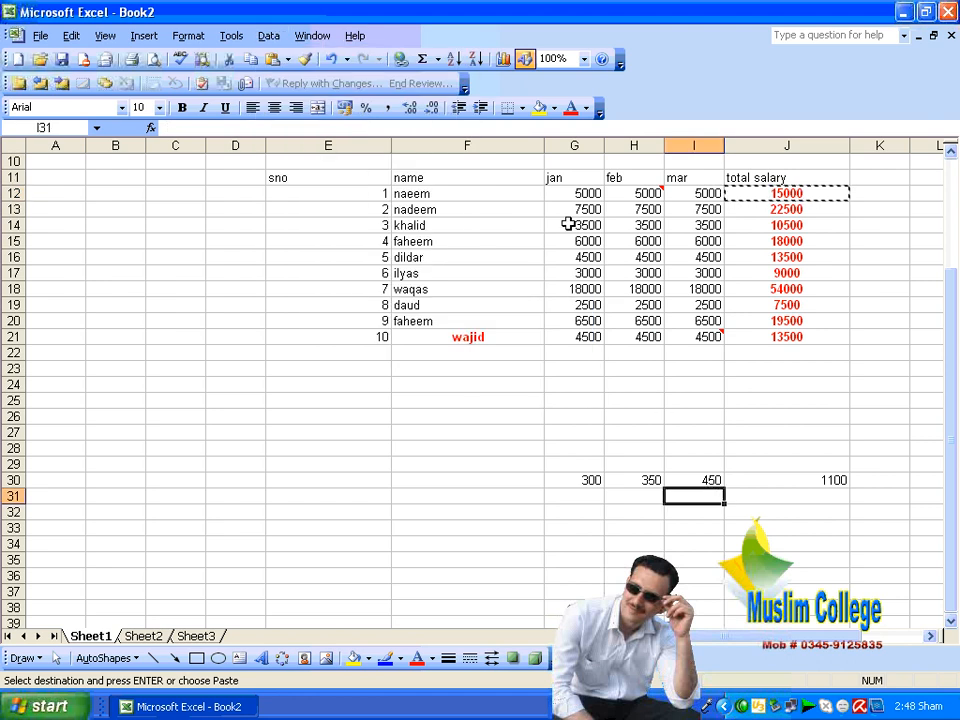
pyautogui.press('Escape')
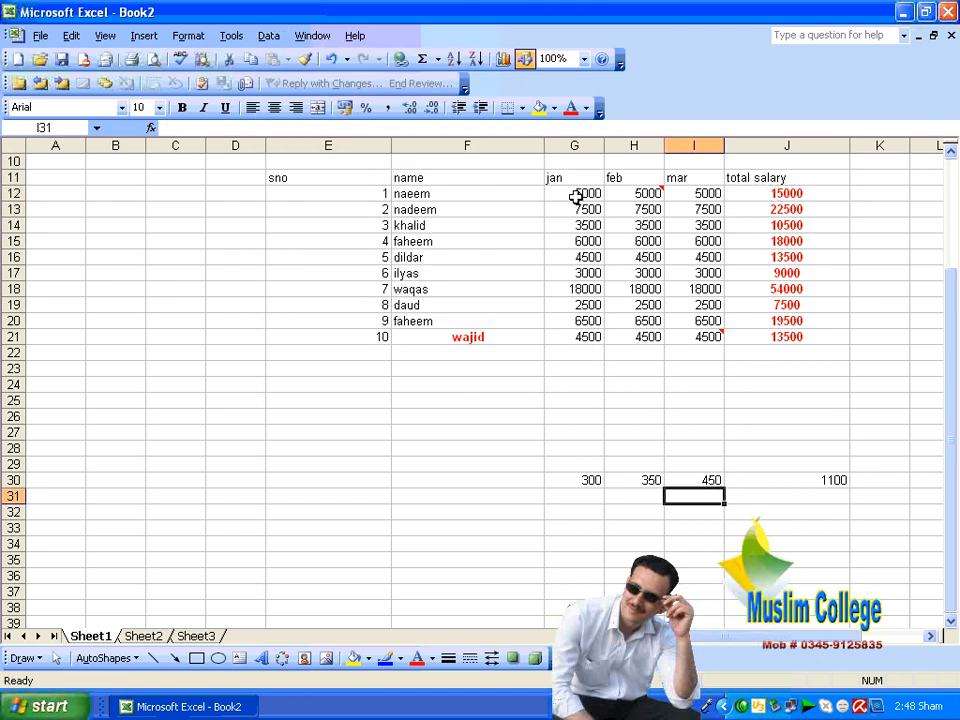
# - Clear the January salaries by deleting the contents of G12:G23
pyautogui.click(576, 197)
pyautogui.moveTo(576, 197); pyautogui.dragTo(568, 369)
pyautogui.press('Delete')
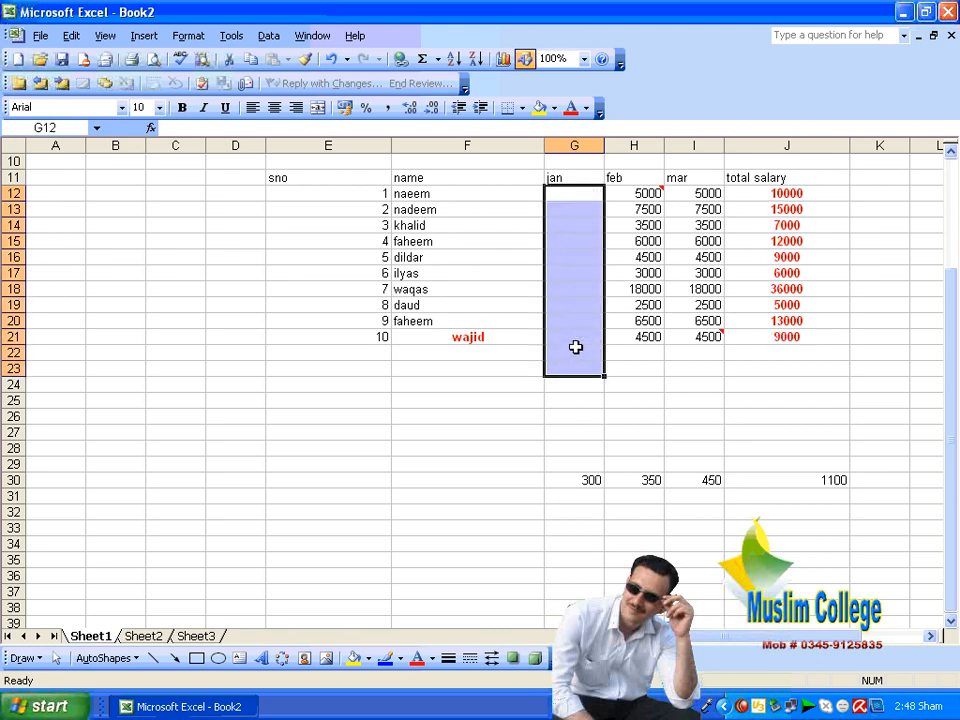
pyautogui.click(684, 292)
# - Apply data validation to the January cells G12:G22, allowing whole numbers between 0 and 50000
pyautogui.moveTo(556, 195); pyautogui.dragTo(576, 347)
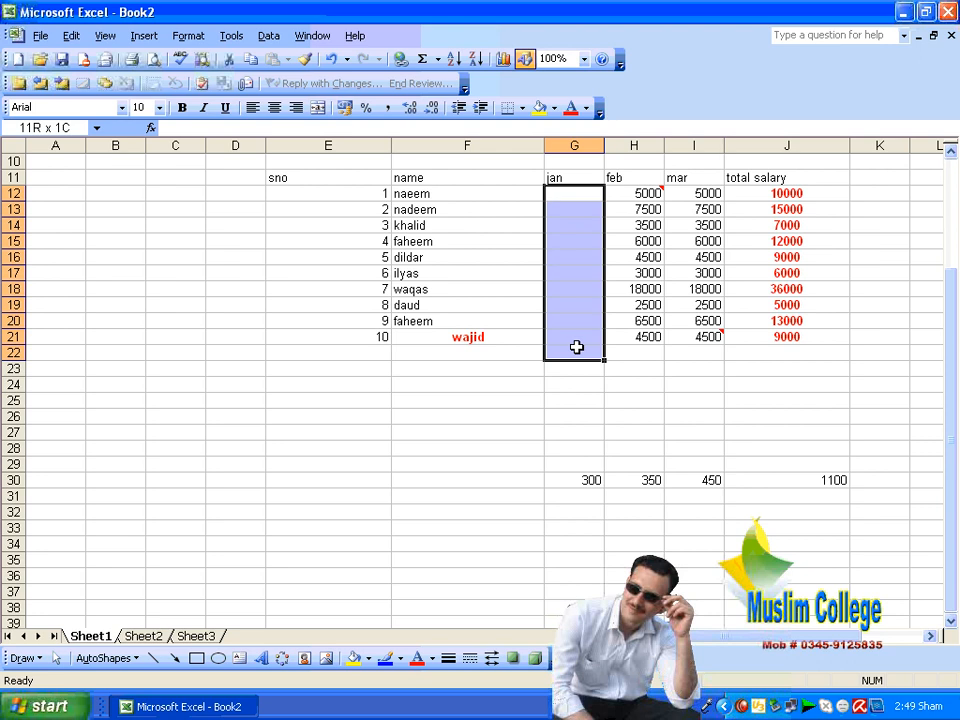
pyautogui.moveTo(576, 347); pyautogui.dragTo(576, 347)
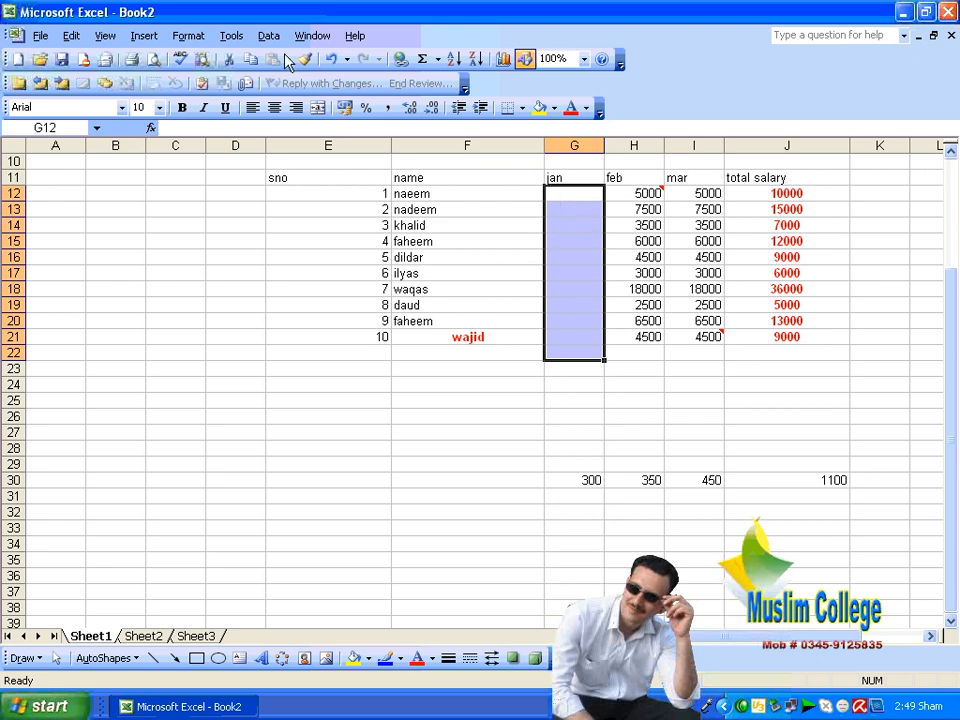
pyautogui.click(233, 36)
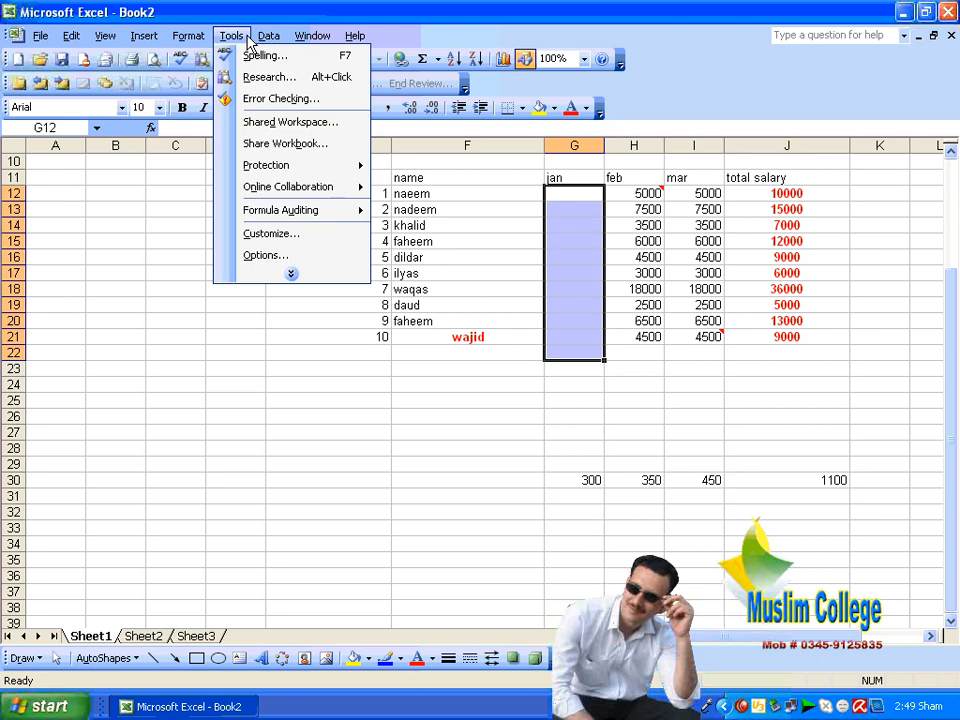
pyautogui.moveTo(268, 36)
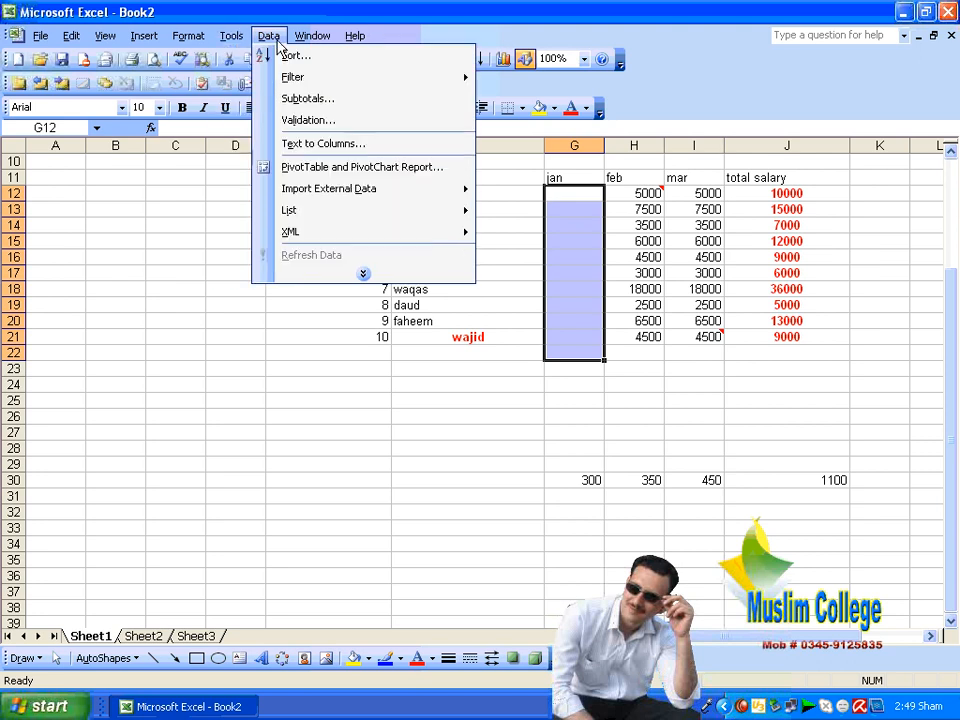
pyautogui.click(298, 118)
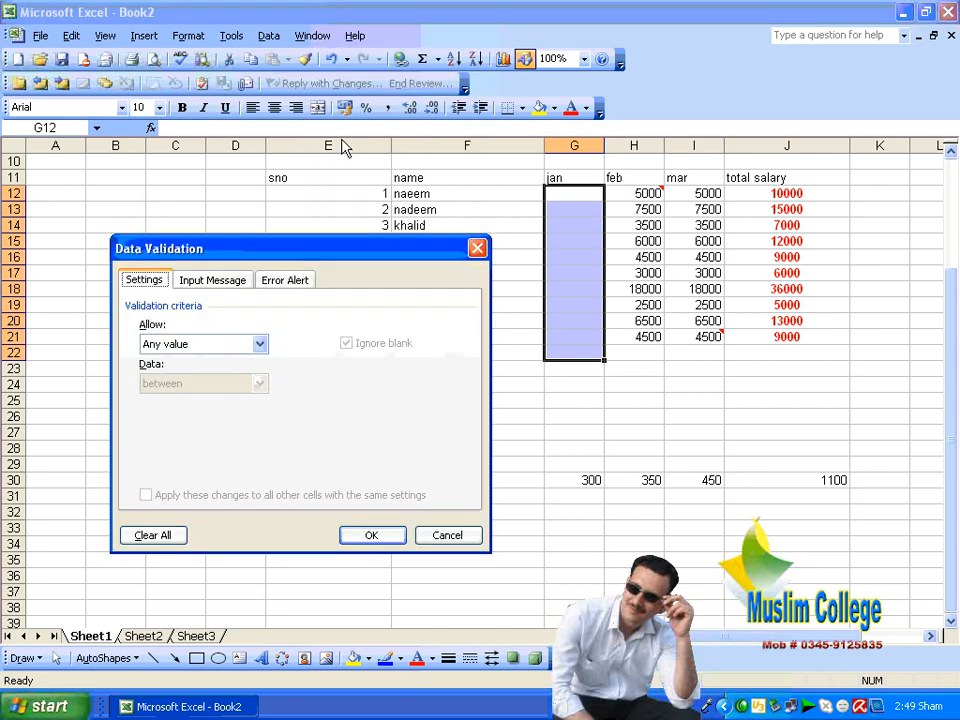
pyautogui.click(260, 344)
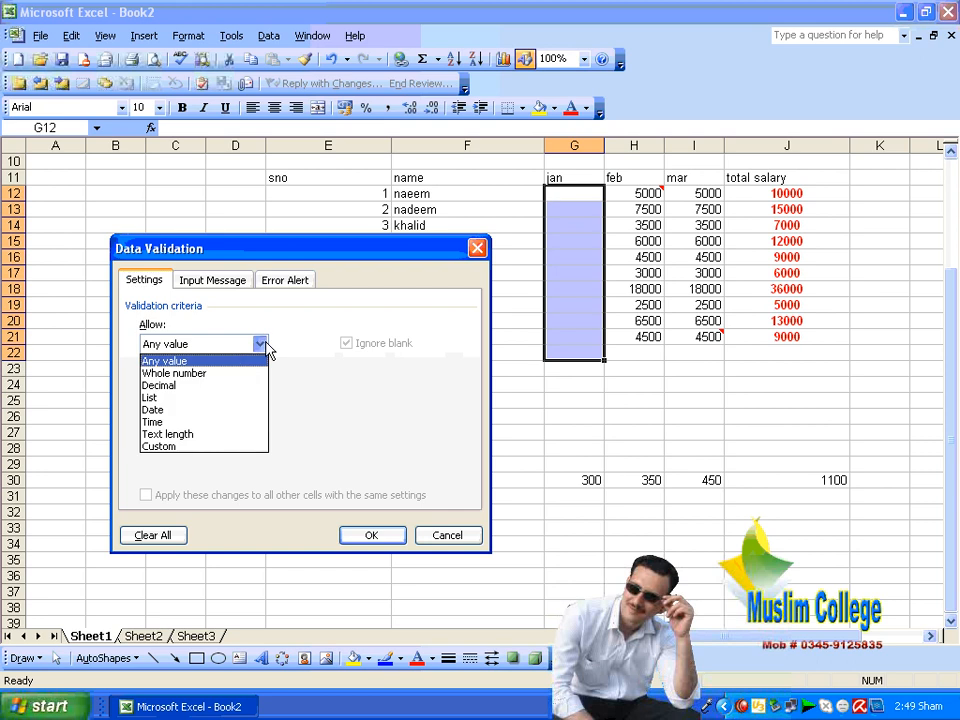
pyautogui.click(193, 376)
pyautogui.click(182, 424)
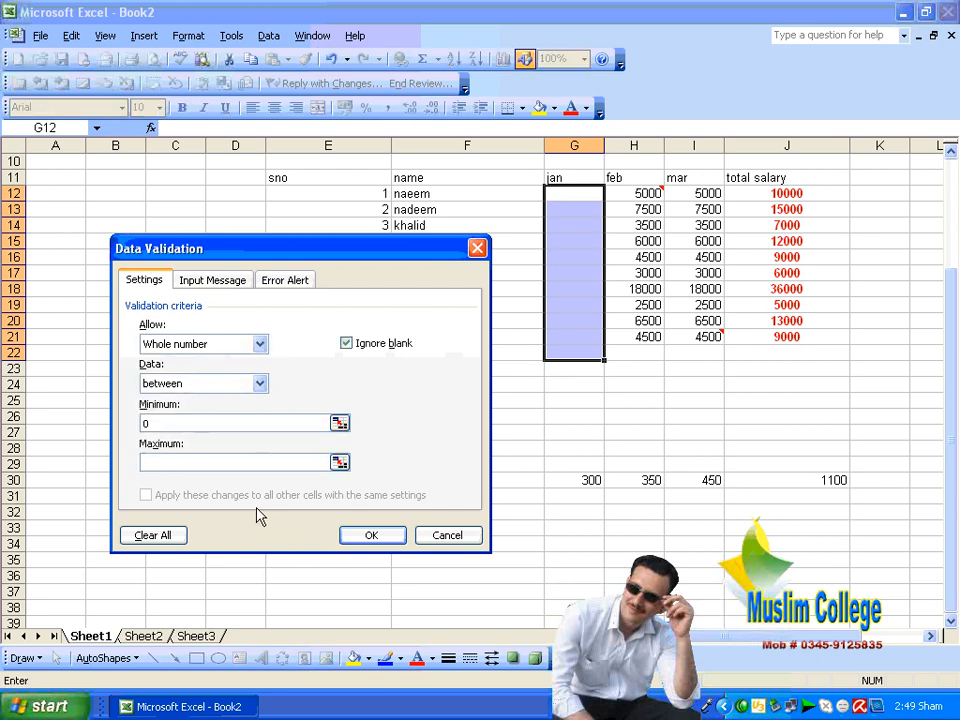
pyautogui.click(184, 463)
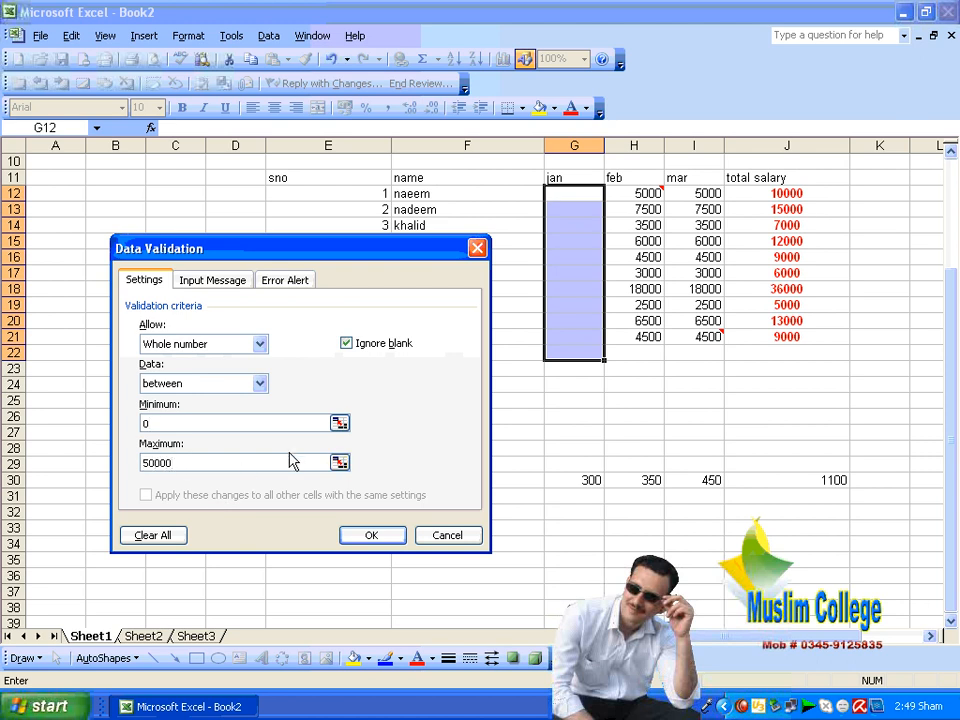
pyautogui.click(366, 535)
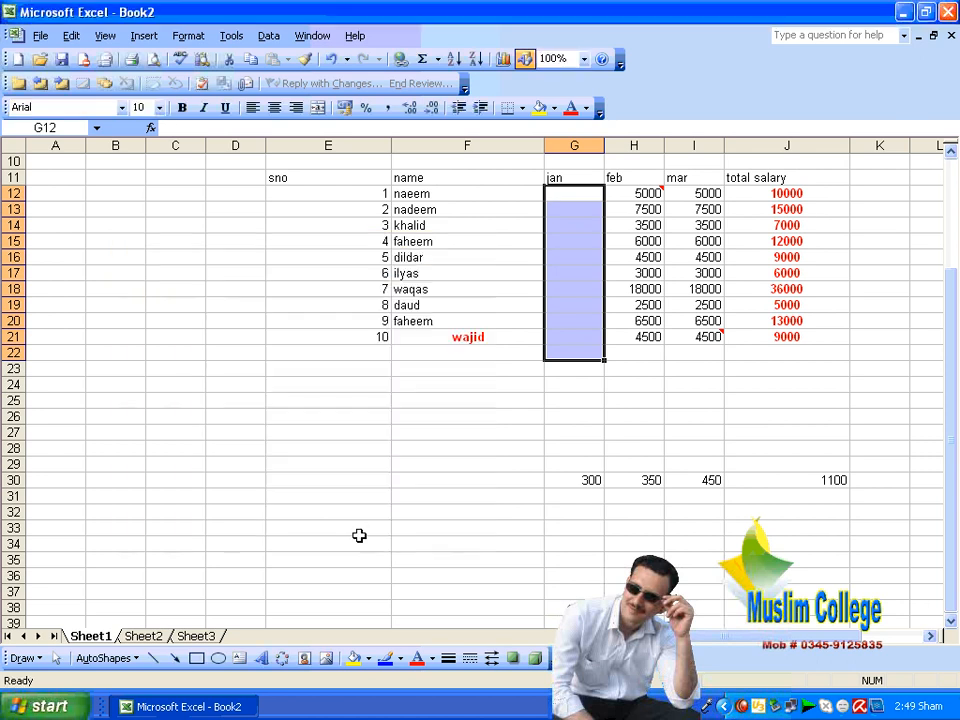
pyautogui.click(569, 435)
# - Test the validation rule by trying to enter 500000 in G12, retrying several times before cancelling the entry
pyautogui.click(578, 192)
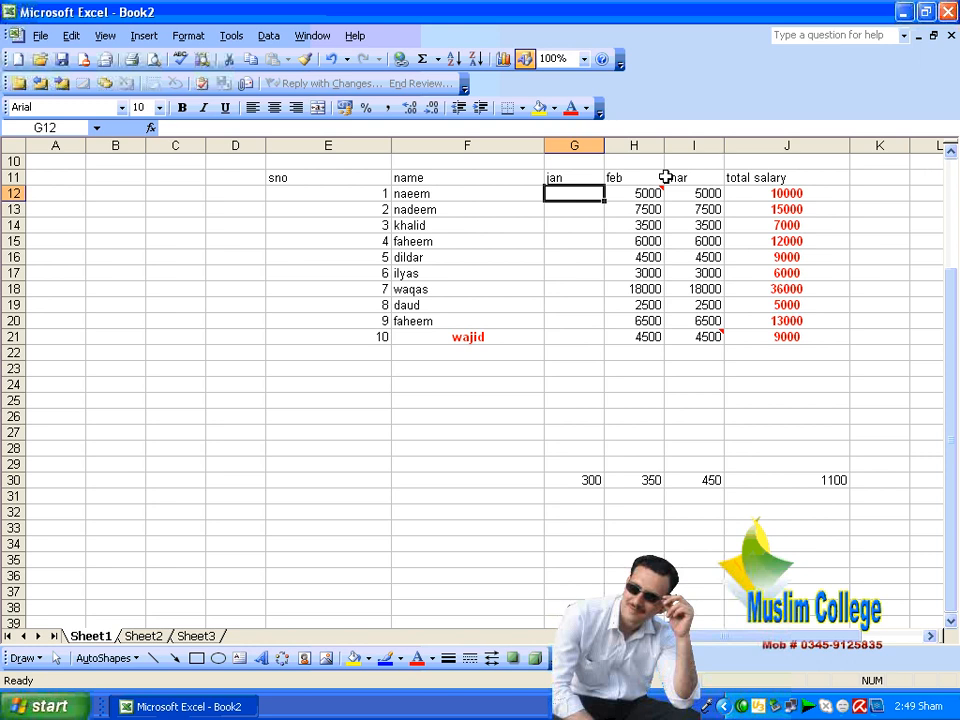
pyautogui.write('500000')
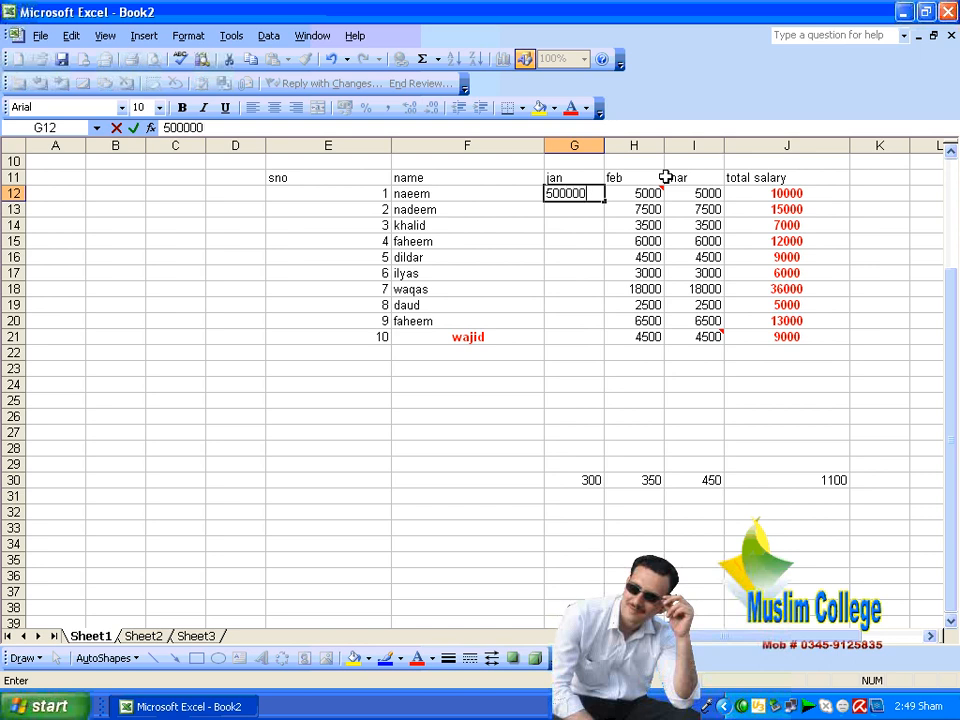
pyautogui.press('Return')
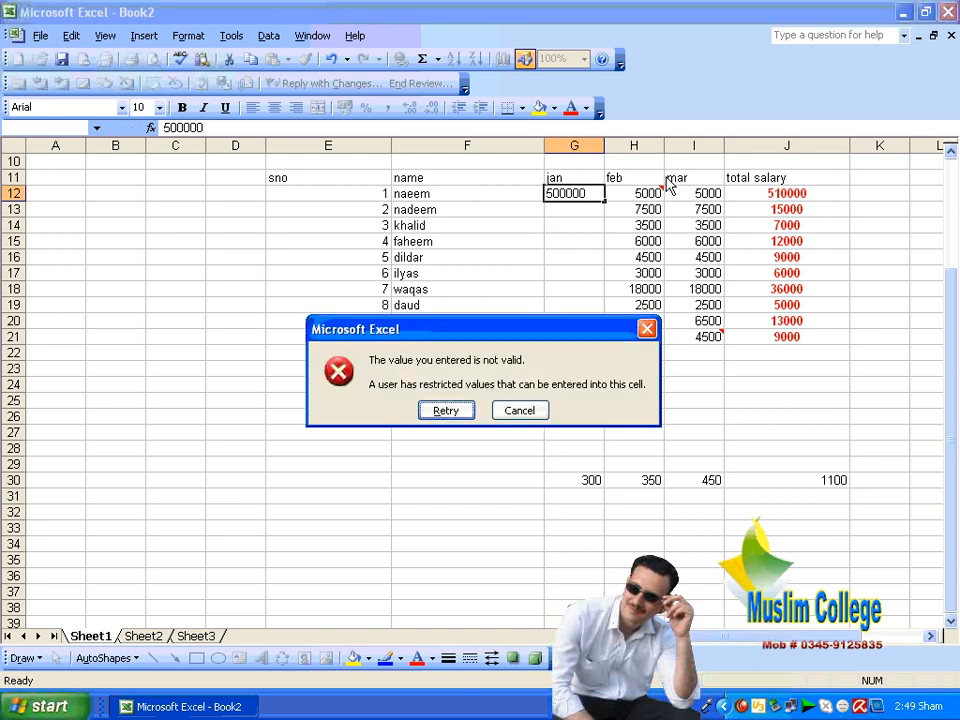
pyautogui.press('Return')
pyautogui.press('Return')
pyautogui.press('Return')
pyautogui.press('Return')
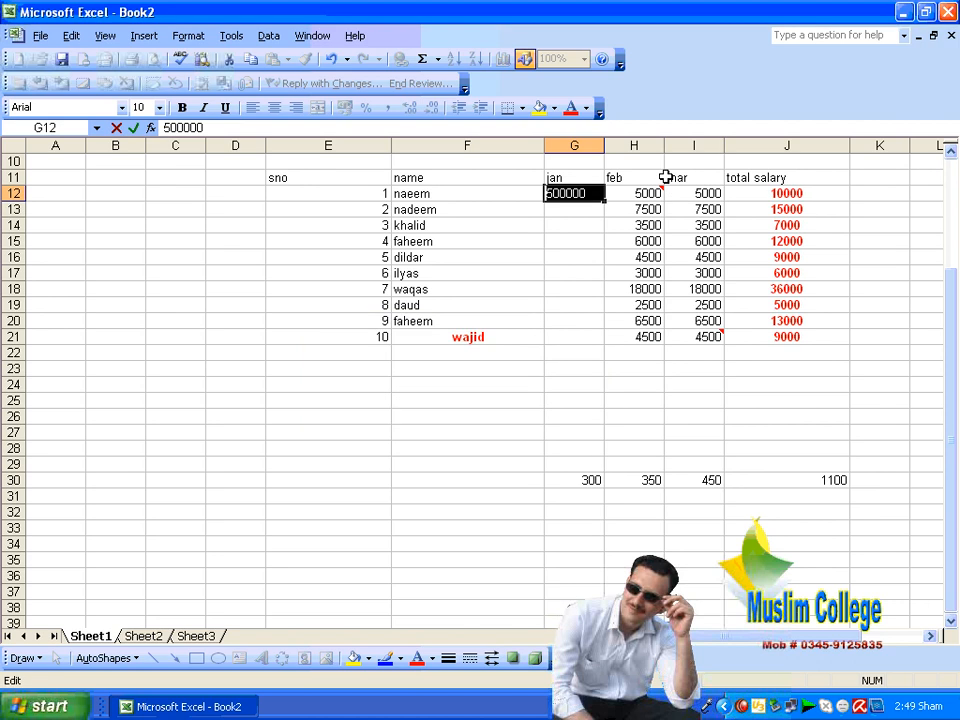
pyautogui.press('Return')
pyautogui.press('Return')
pyautogui.press('Return')
pyautogui.press('Return')
pyautogui.press('Return')
pyautogui.press('Return')
pyautogui.press('Return')
pyautogui.press('Return')
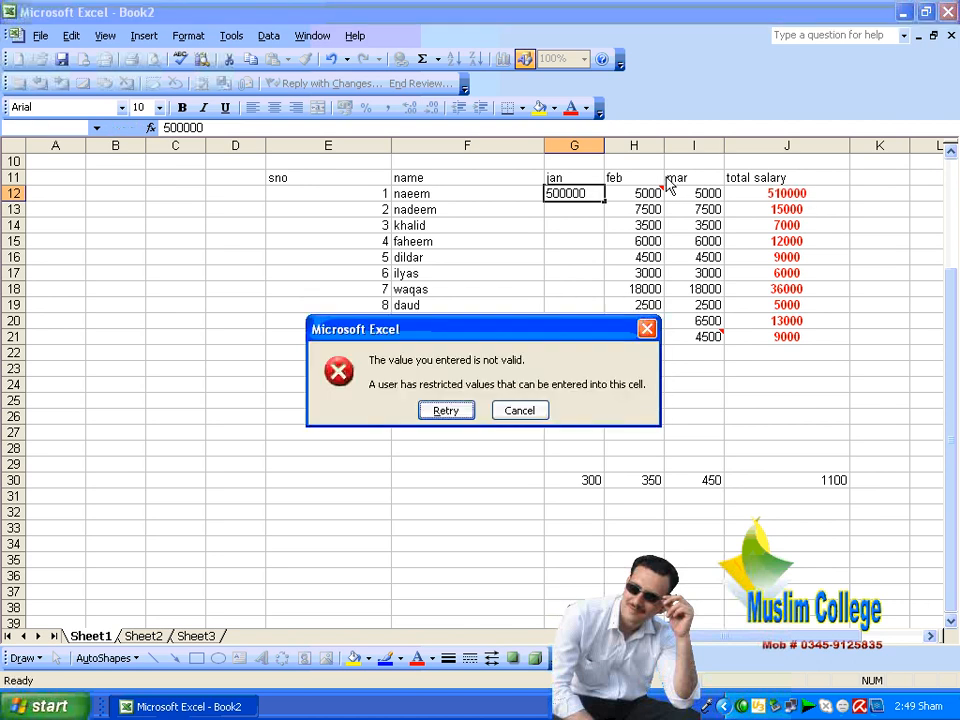
pyautogui.press('Return')
pyautogui.press('Return')
pyautogui.press('Escape')
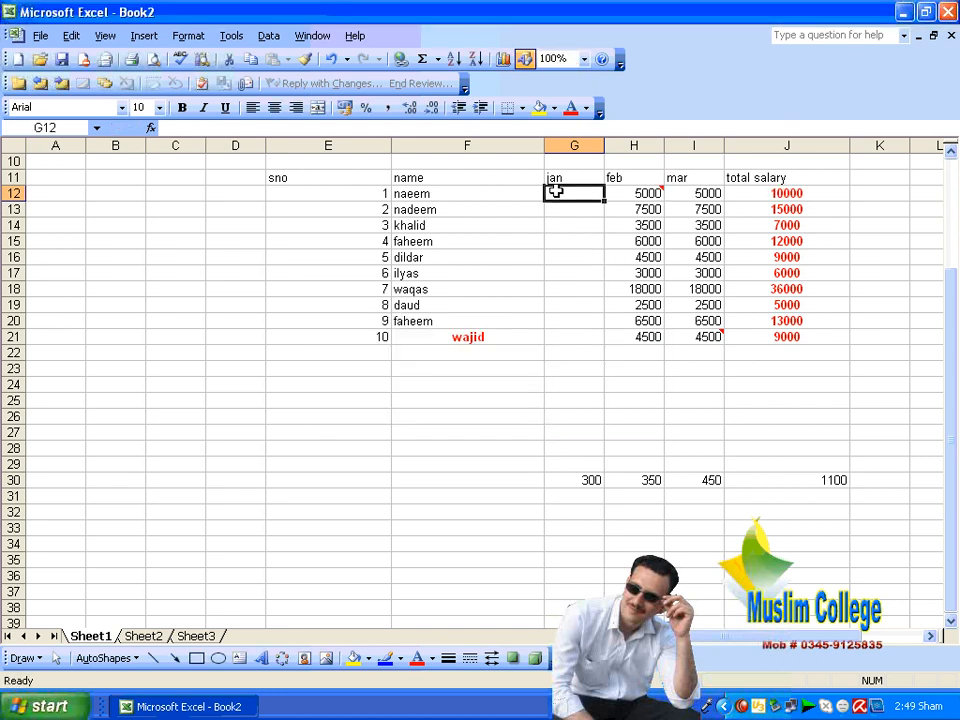
# - Copy the January cells G12:G21 and paste only their validation onto the March salaries starting at I12 with Paste Special
pyautogui.moveTo(555, 192); pyautogui.dragTo(568, 324)
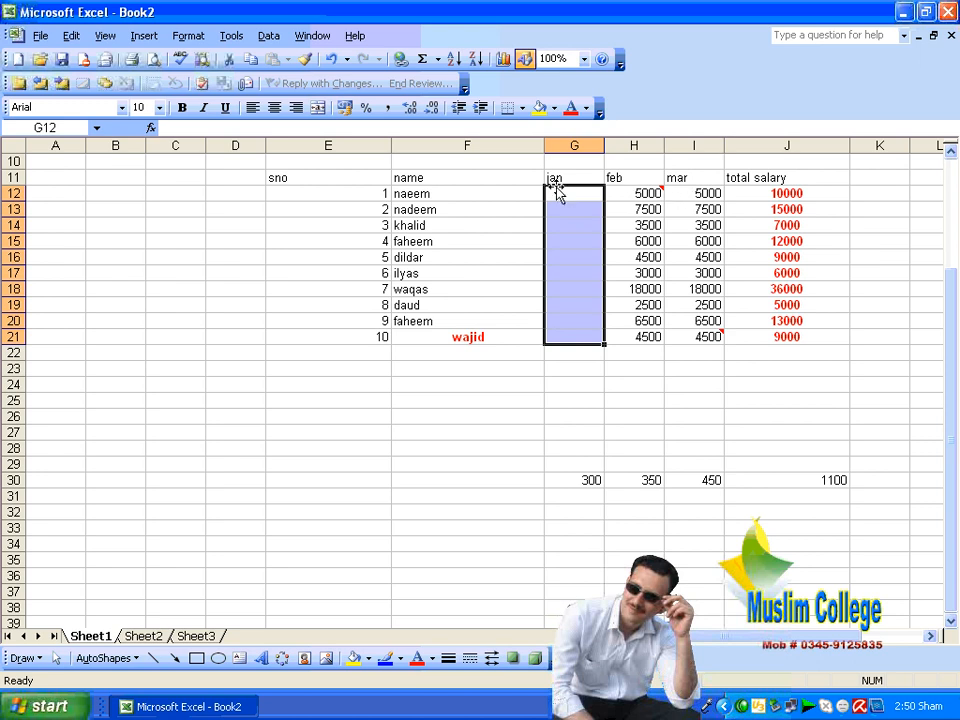
pyautogui.rightClick(580, 212)
pyautogui.click(582, 243)
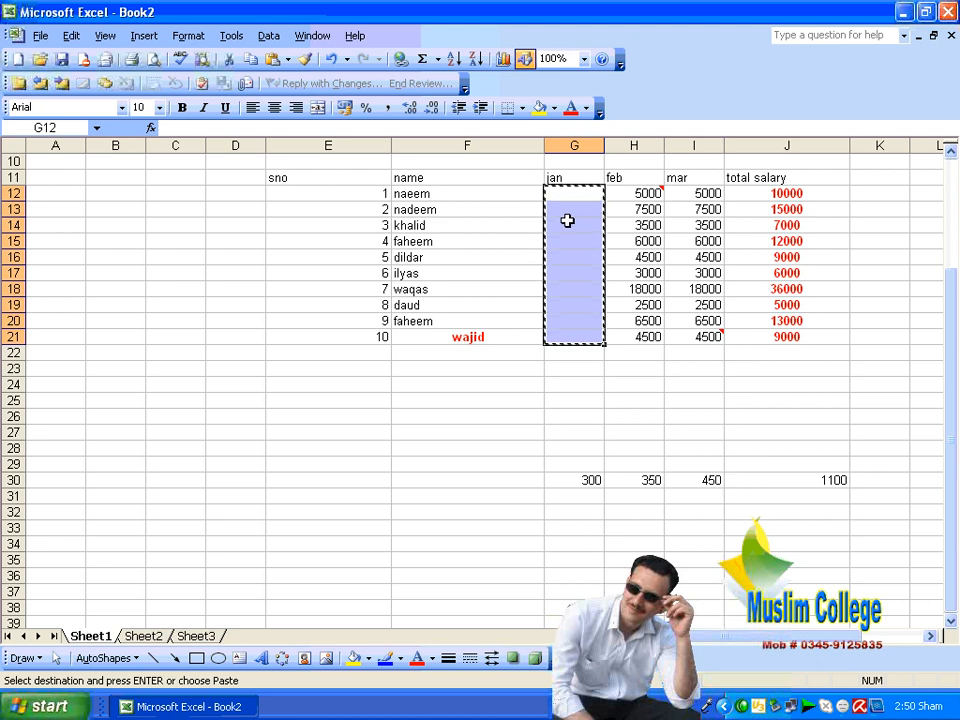
pyautogui.click(691, 196)
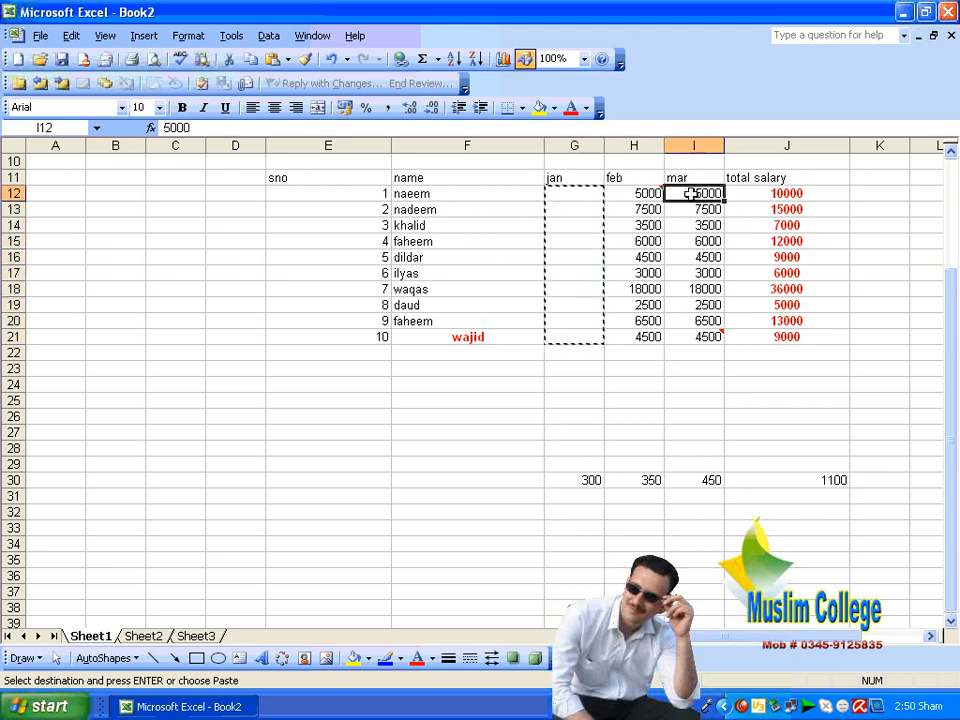
pyautogui.click(71, 35)
pyautogui.click(148, 164)
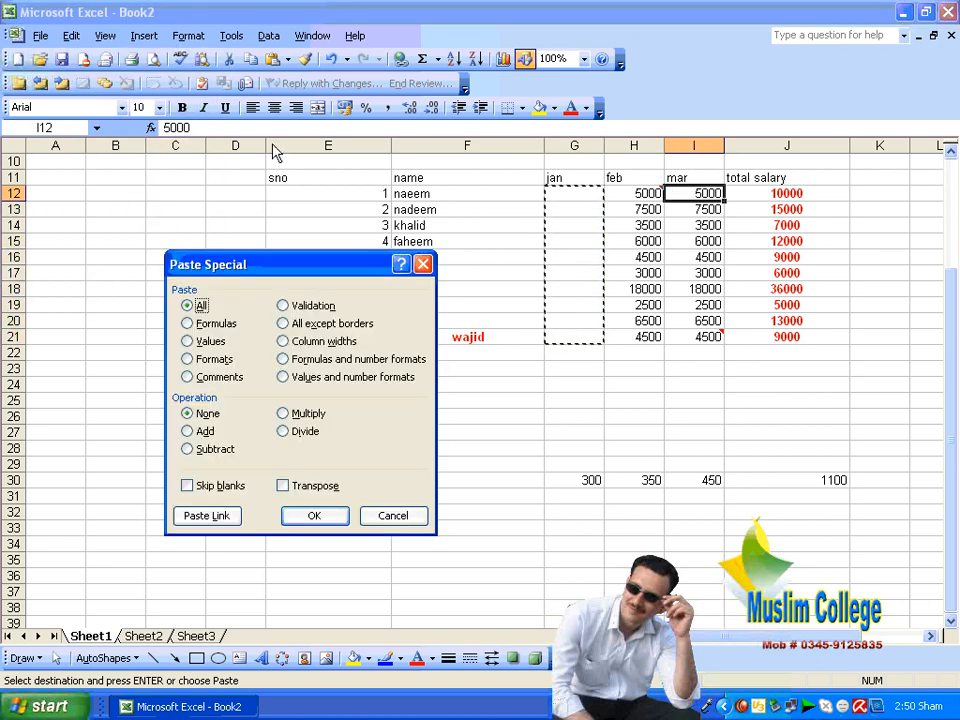
pyautogui.click(305, 307)
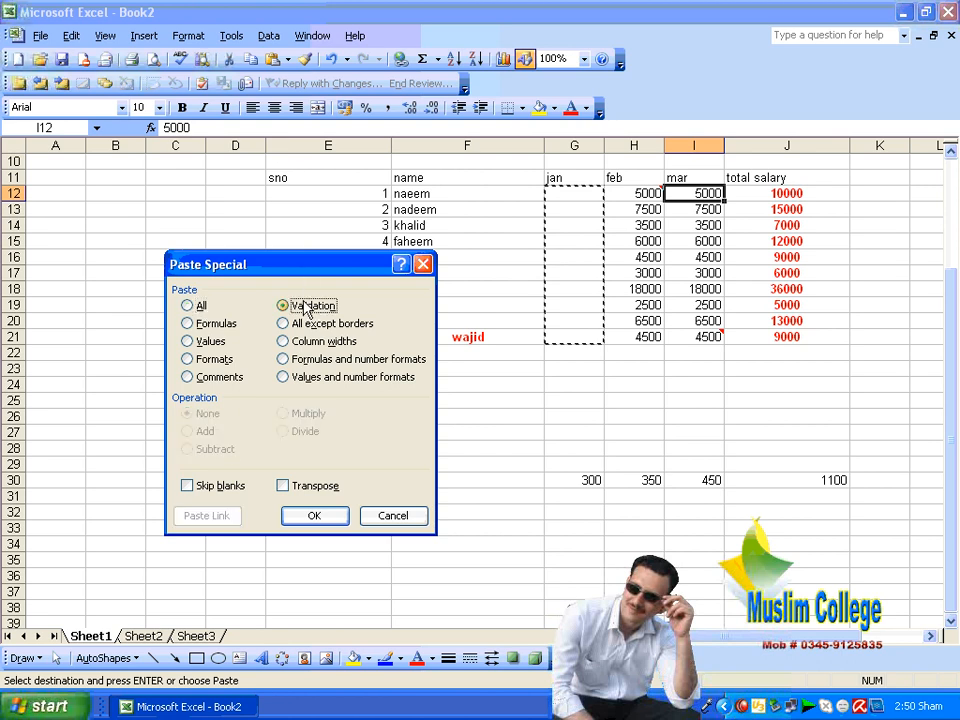
pyautogui.click(336, 516)
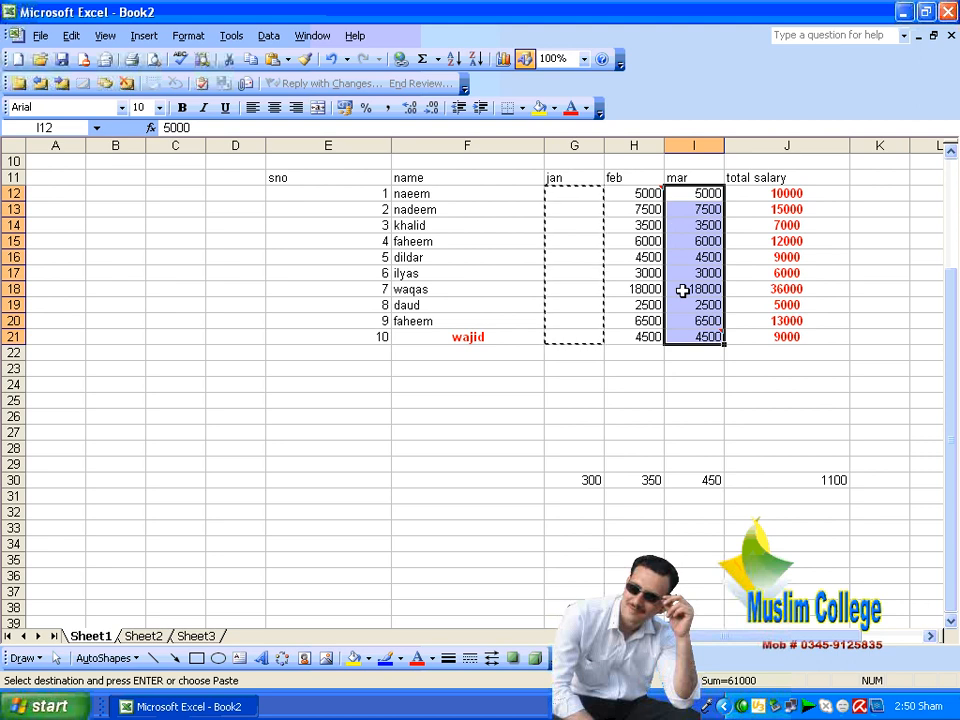
# - Test the pasted validation by trying to enter 100000 in the March cell I16, cancelling the entry
pyautogui.click(703, 256)
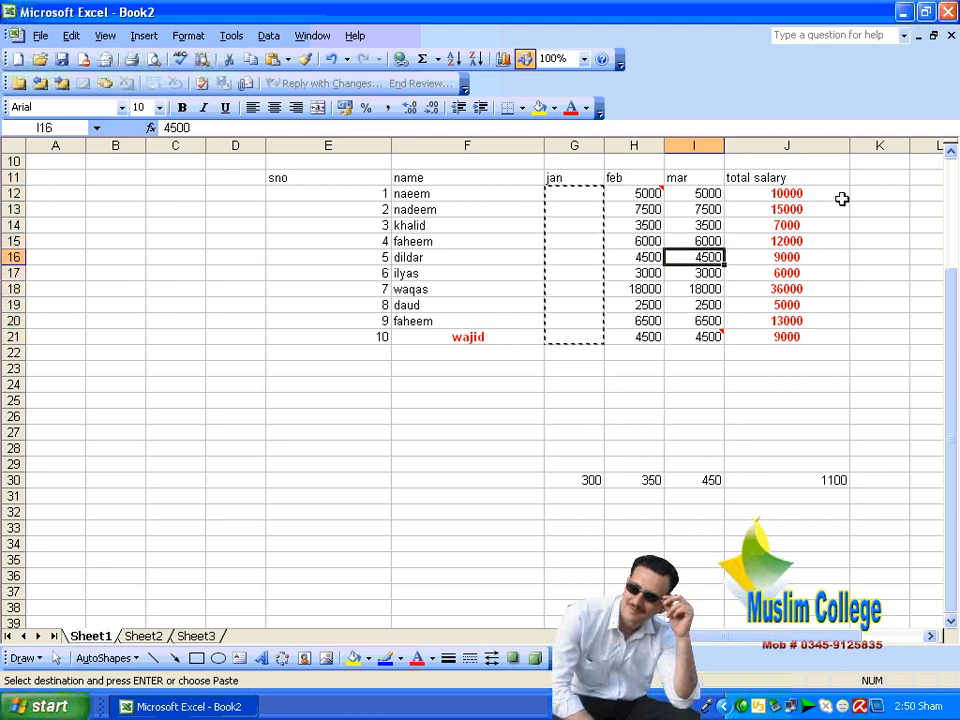
pyautogui.write('100000')
pyautogui.press('Return')
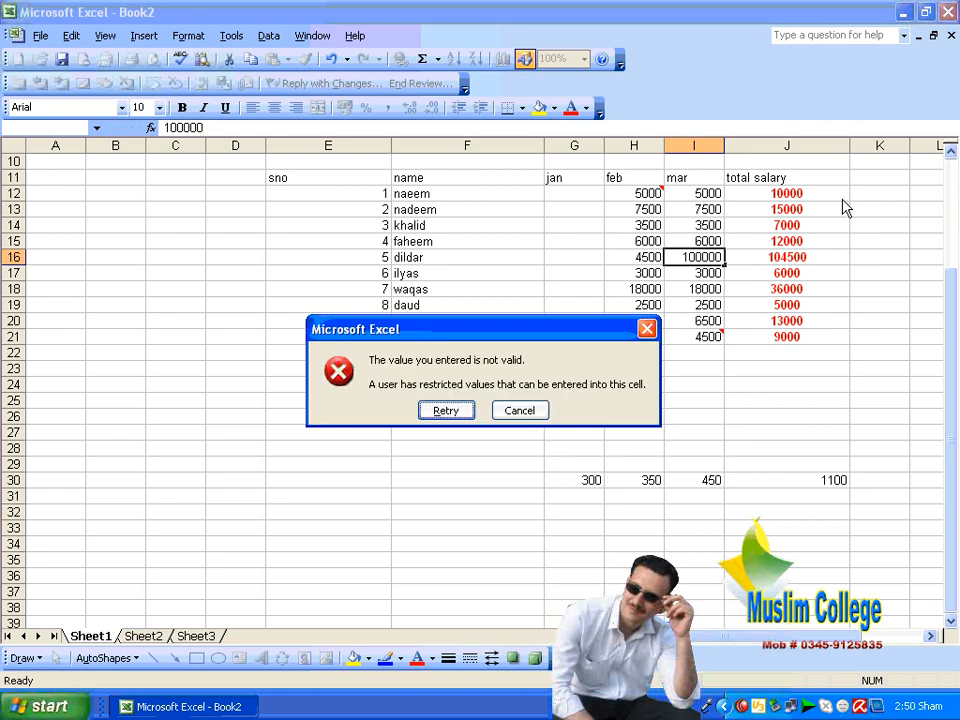
pyautogui.press('Escape')
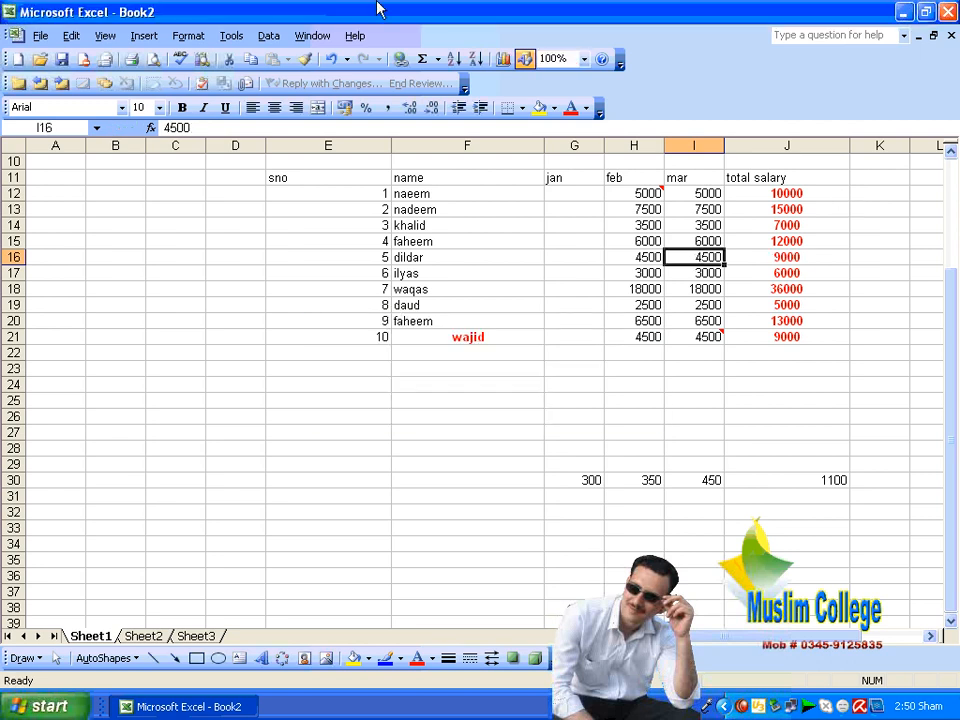
pyautogui.click(72, 36)
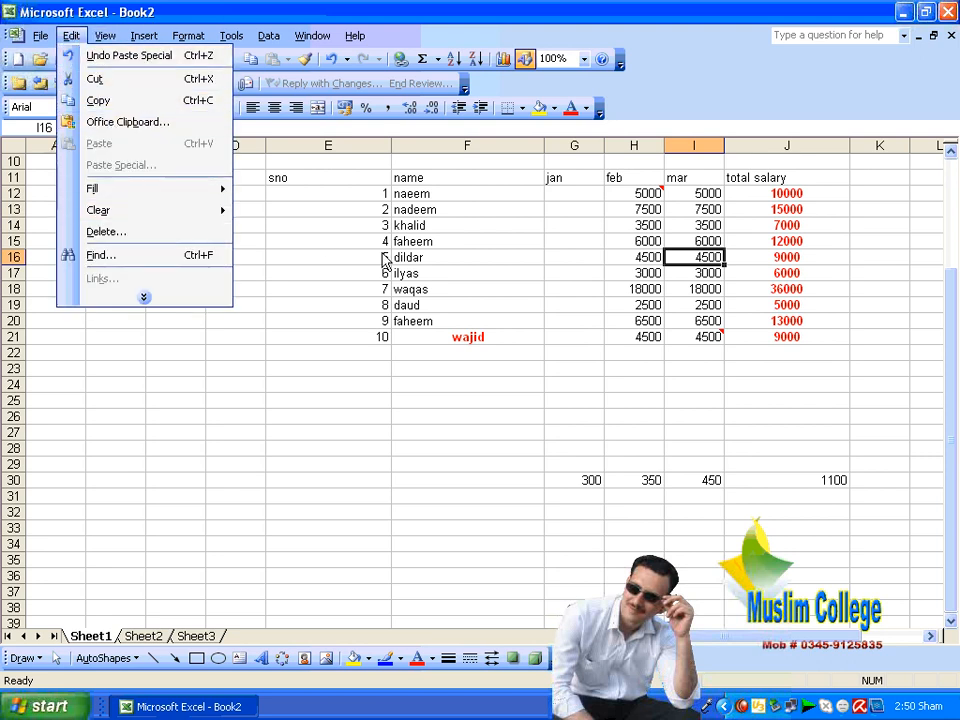
pyautogui.click(447, 272)
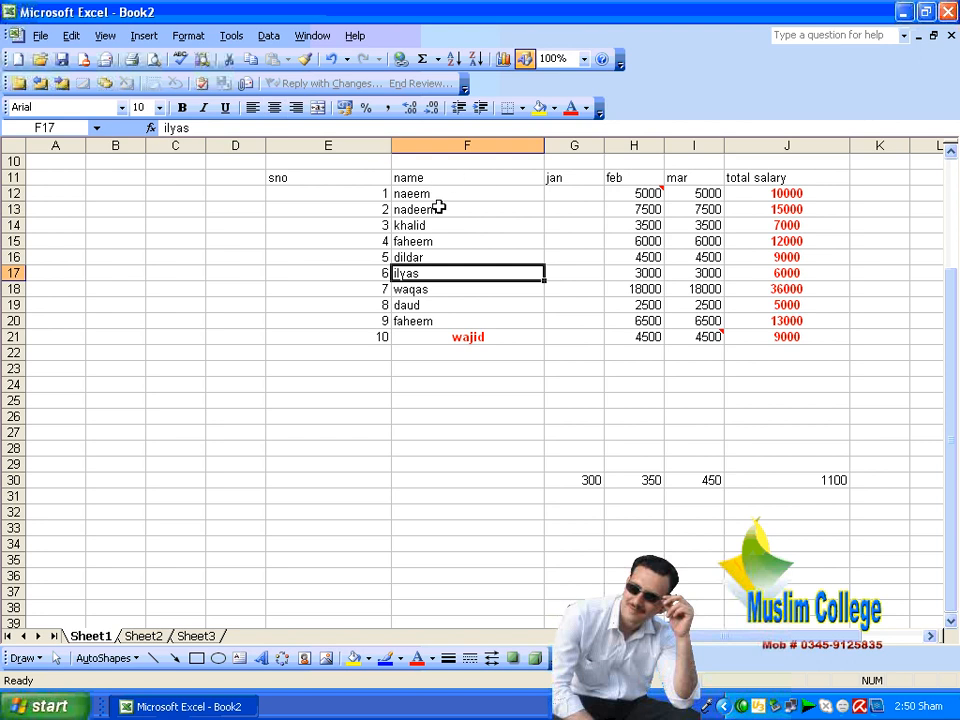
pyautogui.click(405, 193)
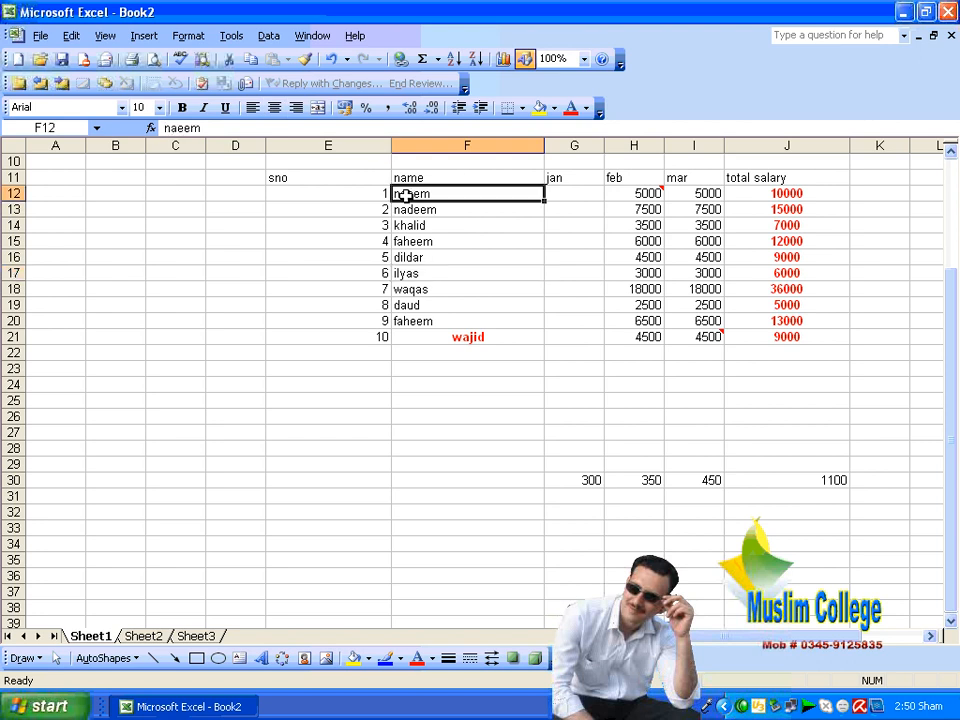
pyautogui.click(697, 273)
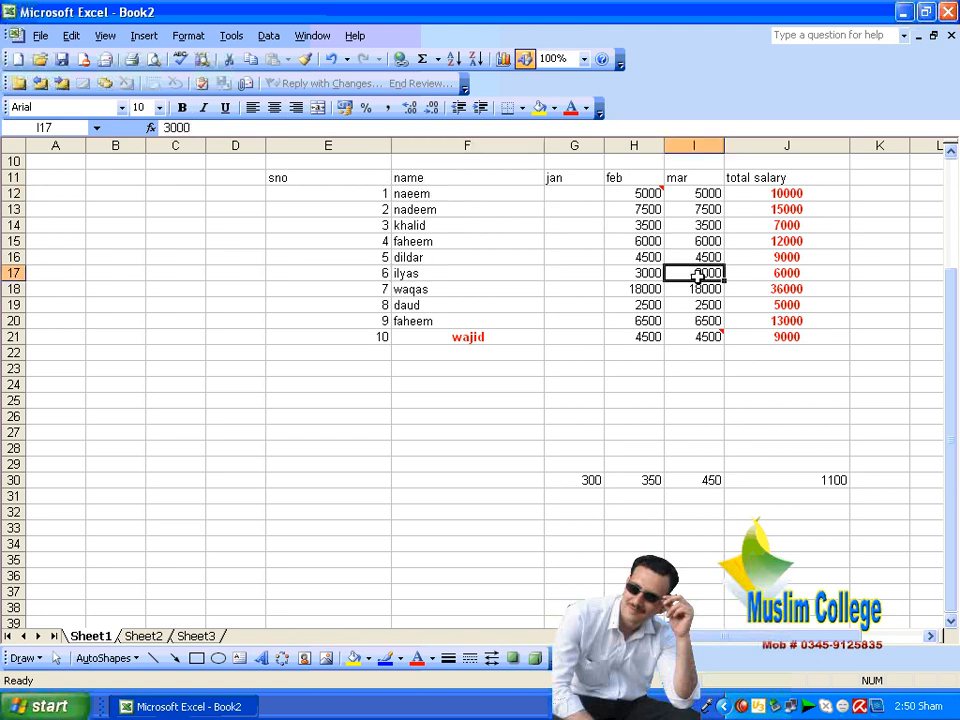
pyautogui.click(68, 38)
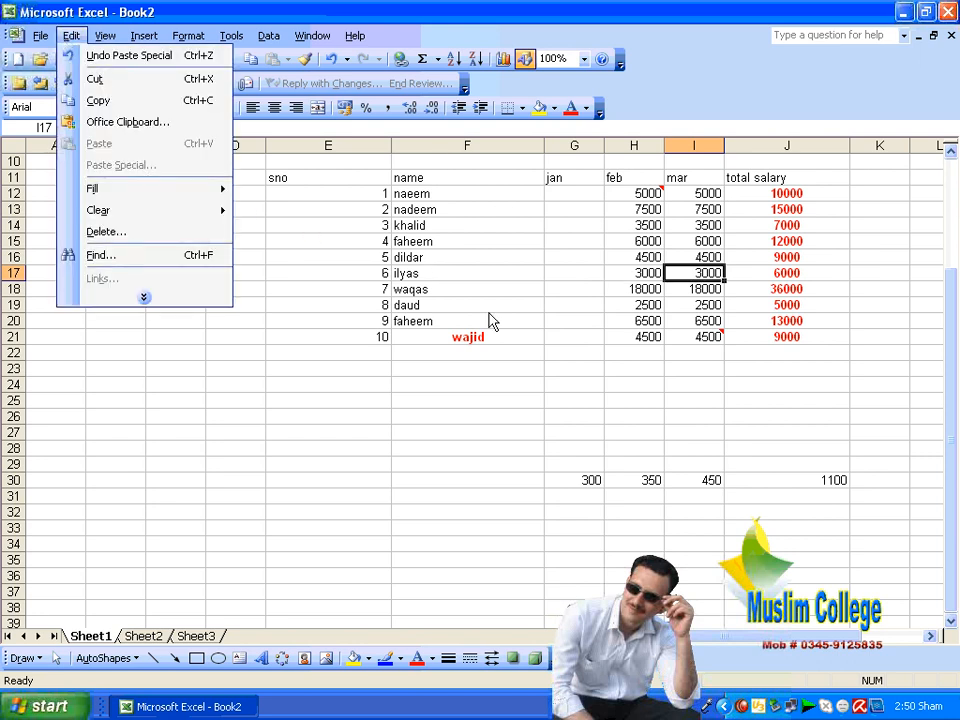
# - Enter 2 in cell D28 and 3 in cell C28 below the salary table
pyautogui.click(258, 447)
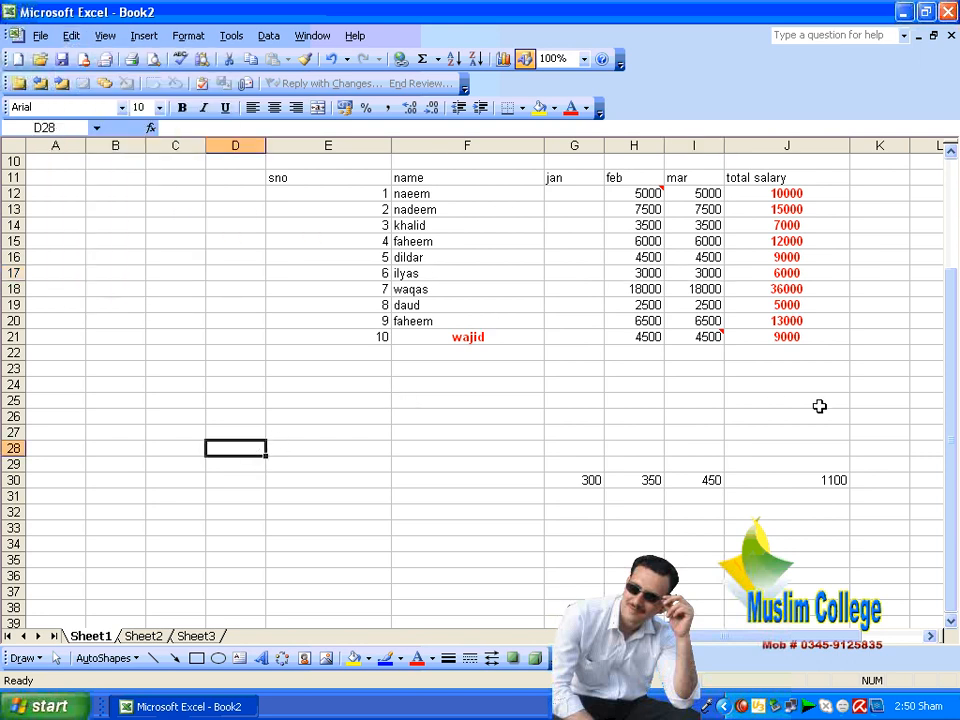
pyautogui.write('2')
pyautogui.press('Tab')
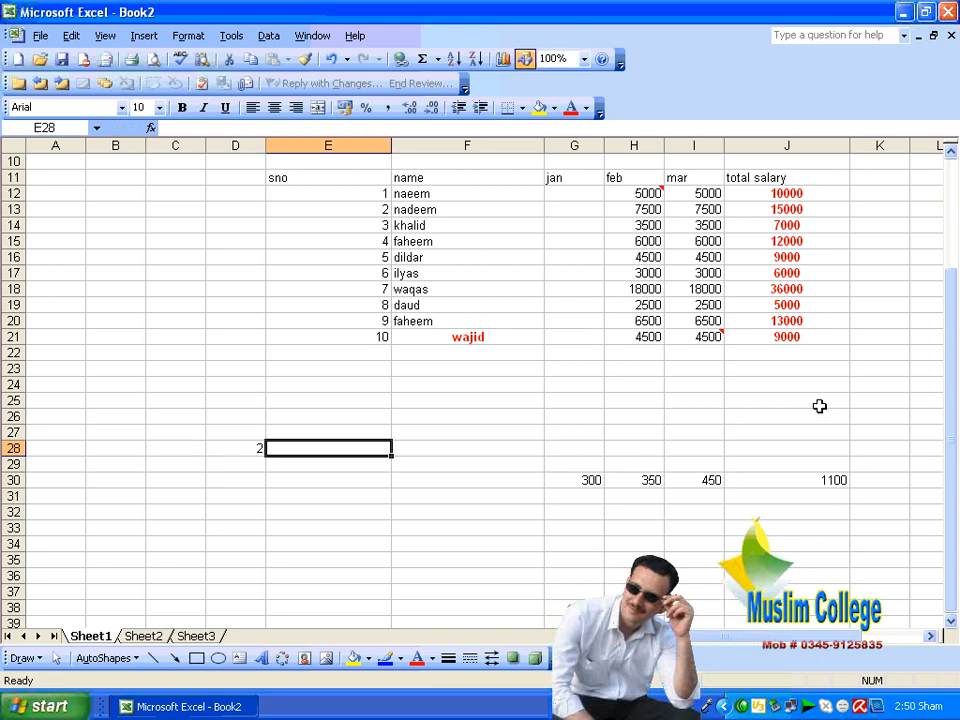
pyautogui.press('Left')
pyautogui.press('Left')
pyautogui.write('3')
pyautogui.press('Tab')
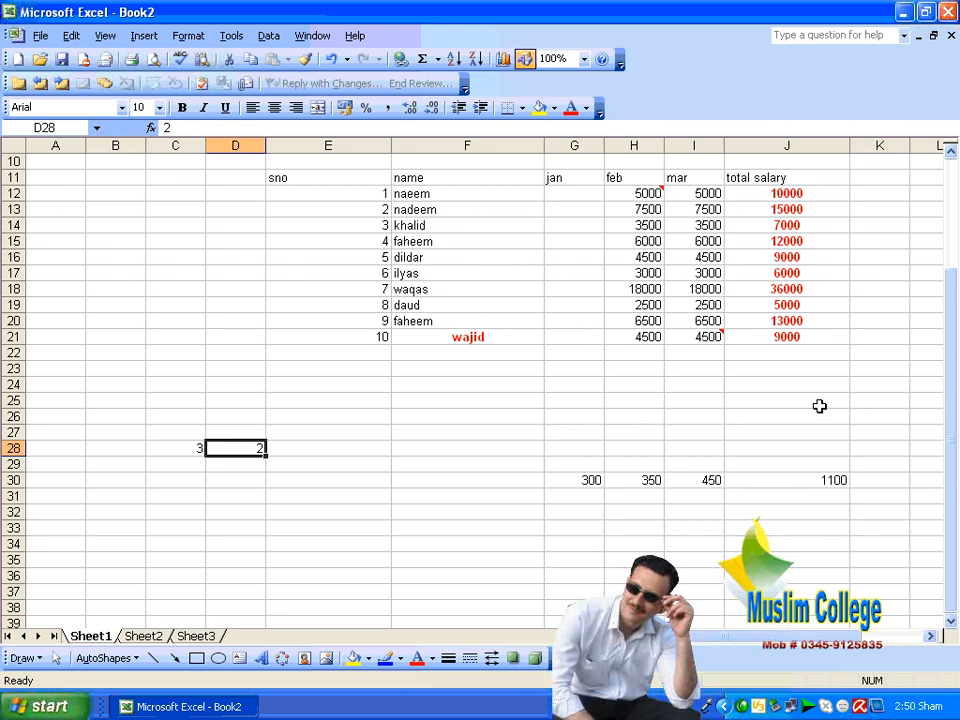
# - Enter the formula =C28*D28 in cell F31 to multiply the two numbers
pyautogui.press('Left')
pyautogui.press('Right')
pyautogui.press('Left')
pyautogui.press('Down')
pyautogui.press('Down')
pyautogui.press('Down')
pyautogui.press('Right')
pyautogui.press('Right')
pyautogui.press('Right')
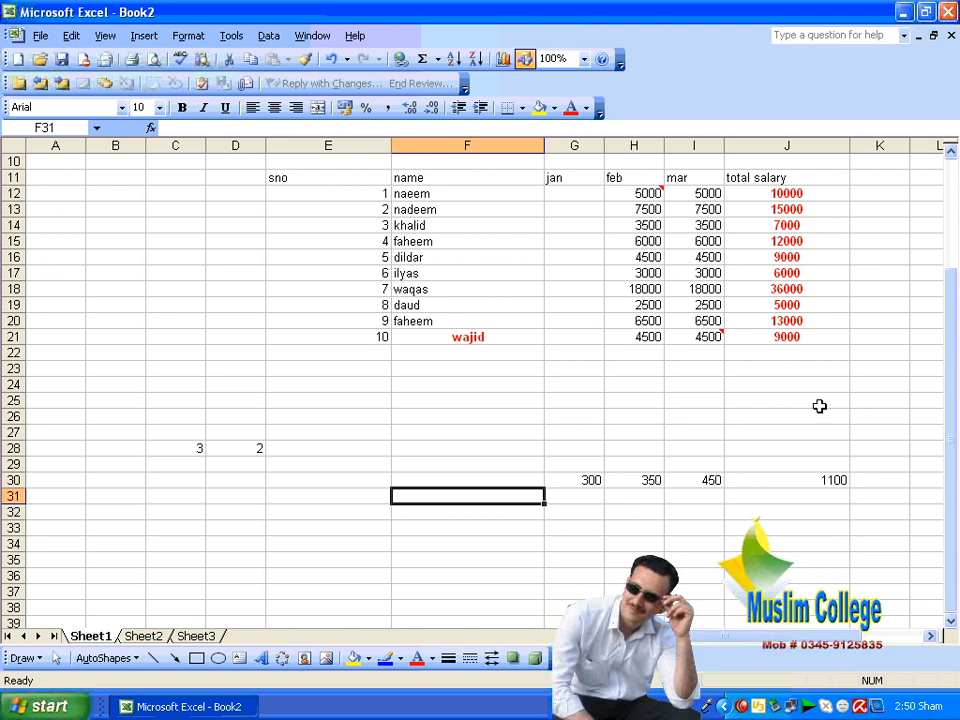
pyautogui.write('=')
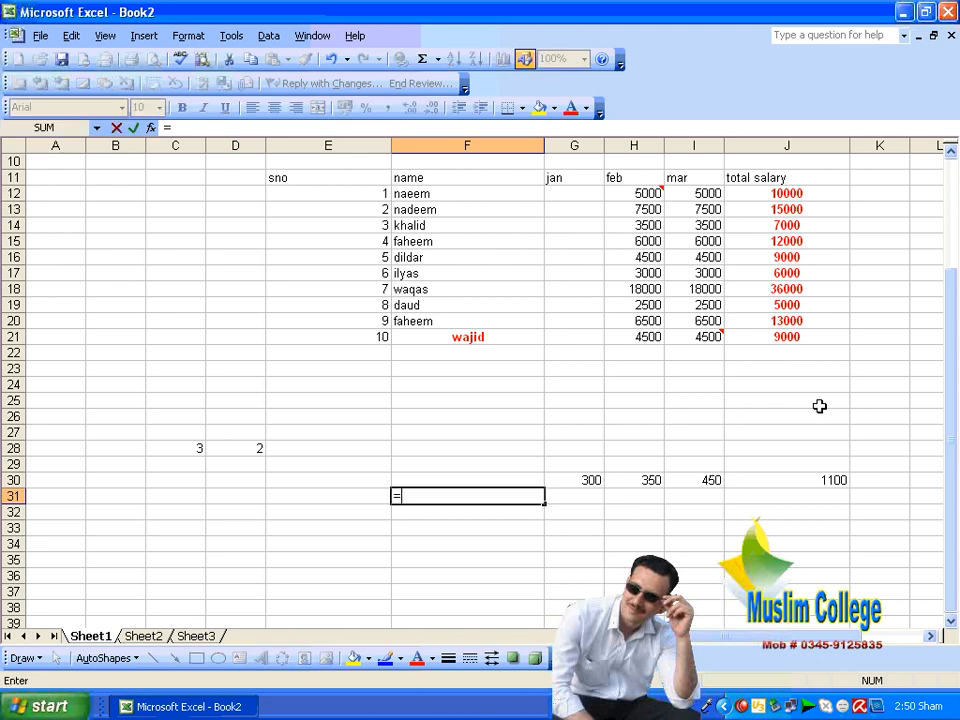
pyautogui.click(180, 450)
pyautogui.write('*')
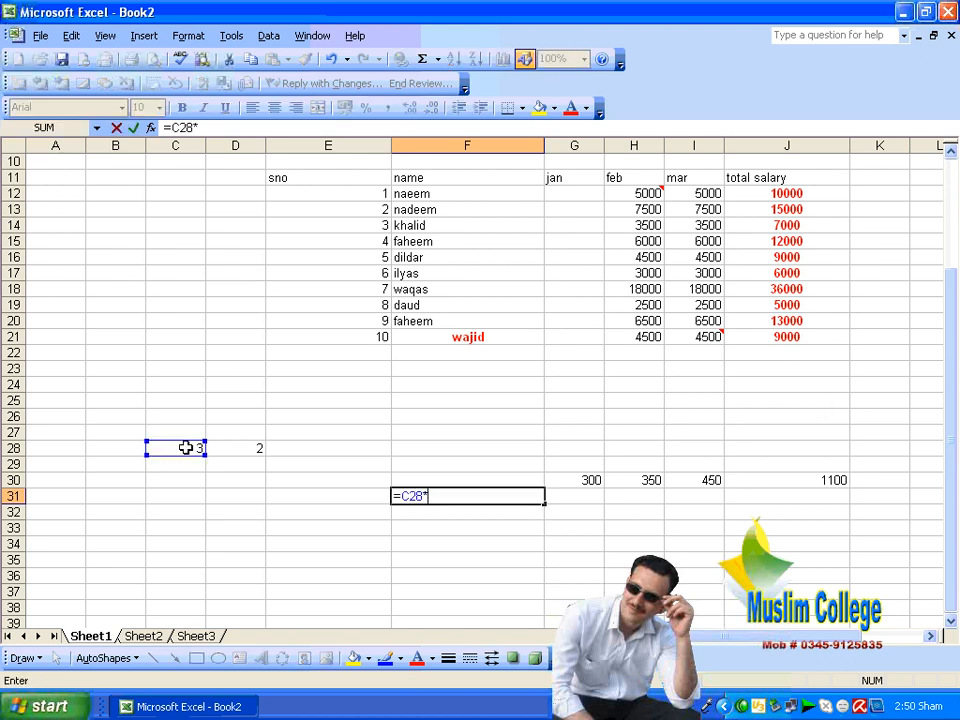
pyautogui.click(255, 449)
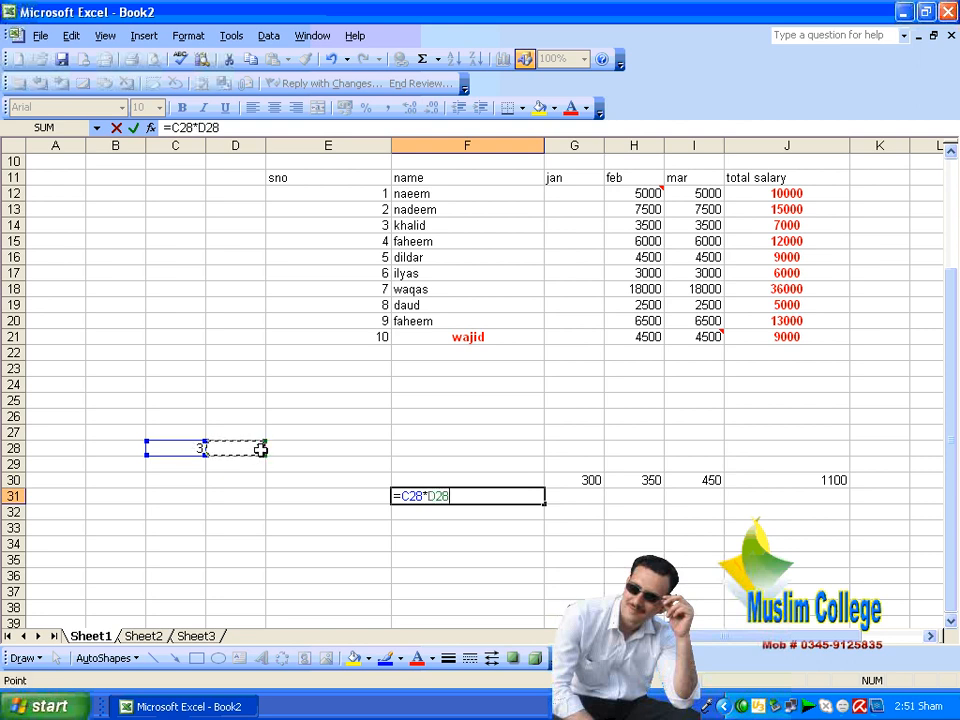
pyautogui.press('Return')
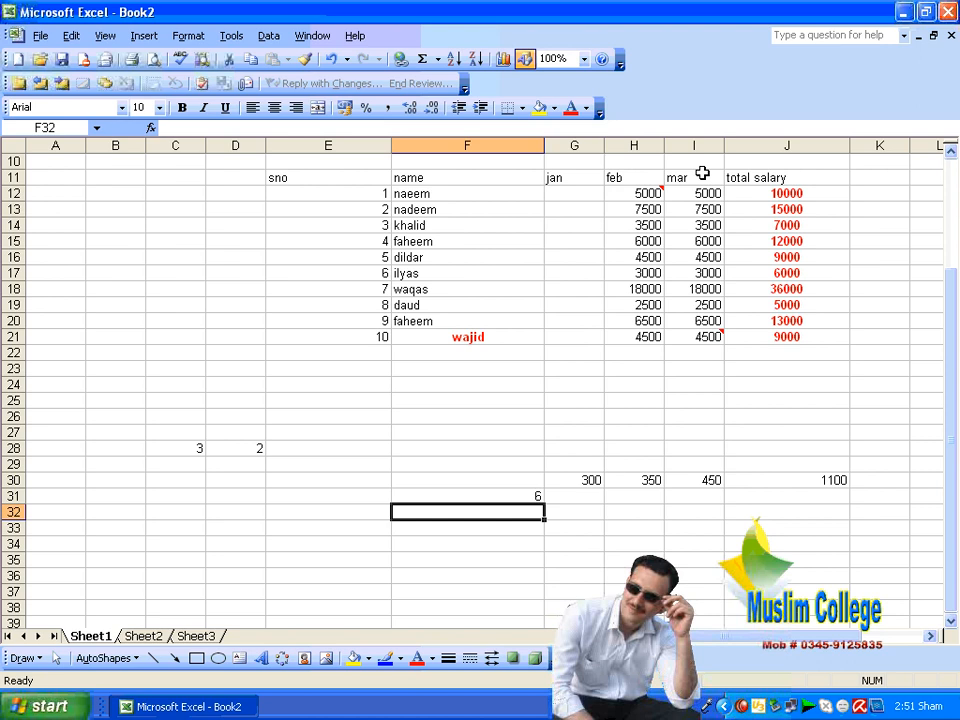
# - Review the multiplication formula in F31 and its source cells C28 and D28
pyautogui.press('Up')
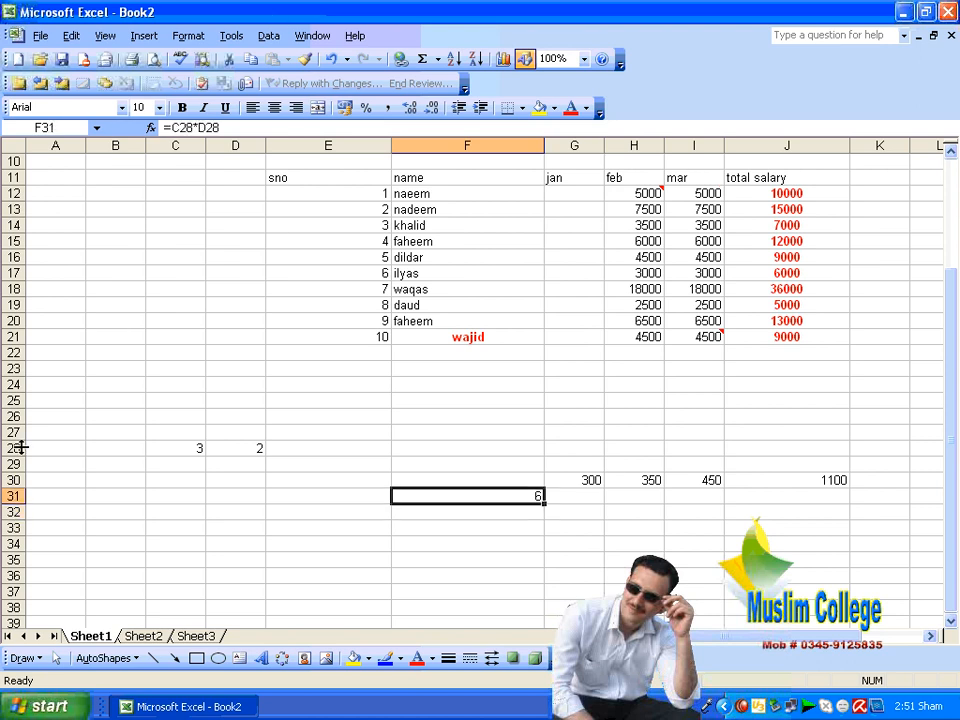
pyautogui.click(183, 452)
pyautogui.click(251, 448)
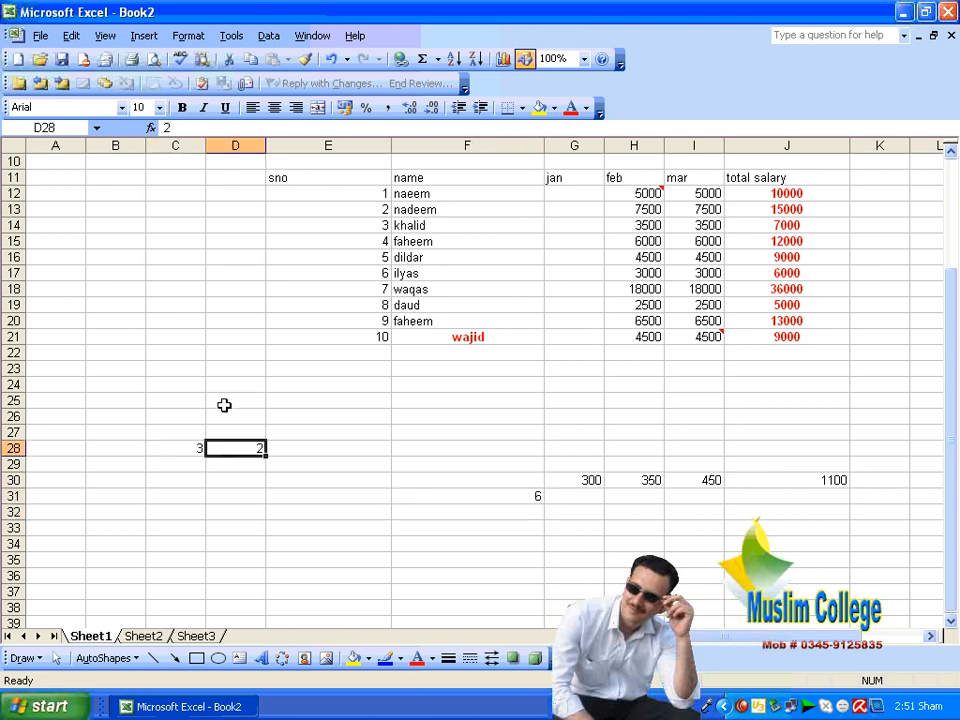
pyautogui.click(394, 484)
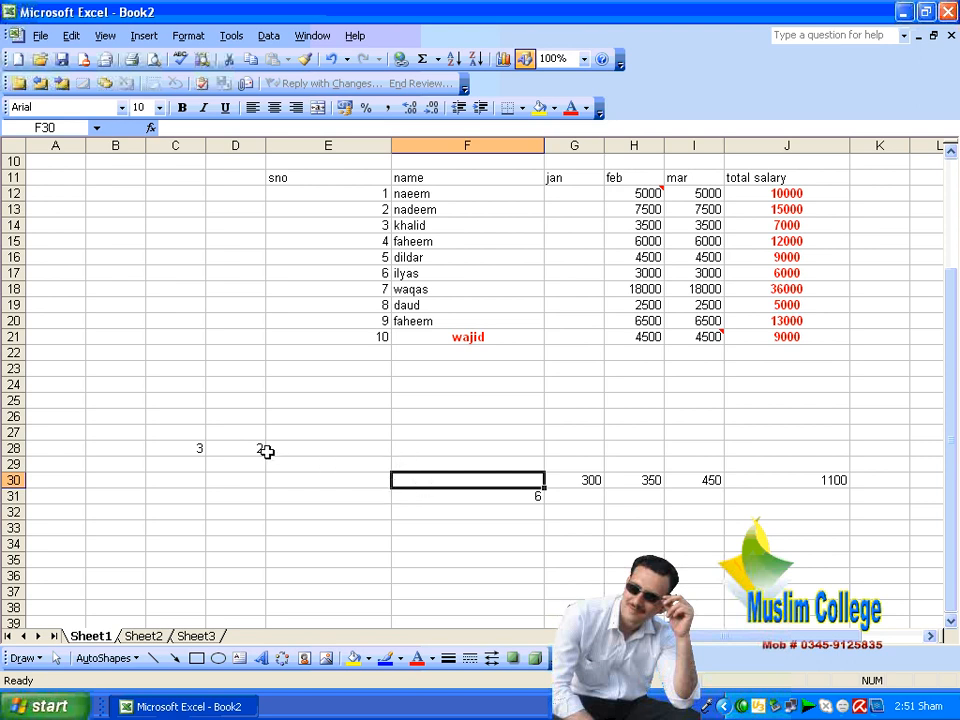
pyautogui.click(215, 452)
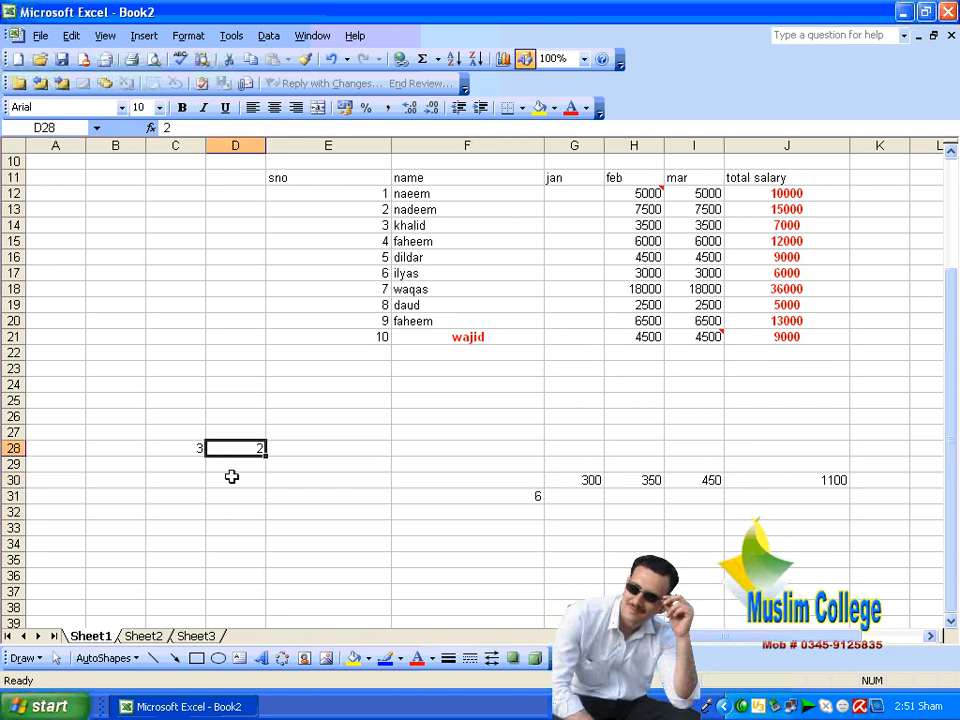
pyautogui.click(178, 447)
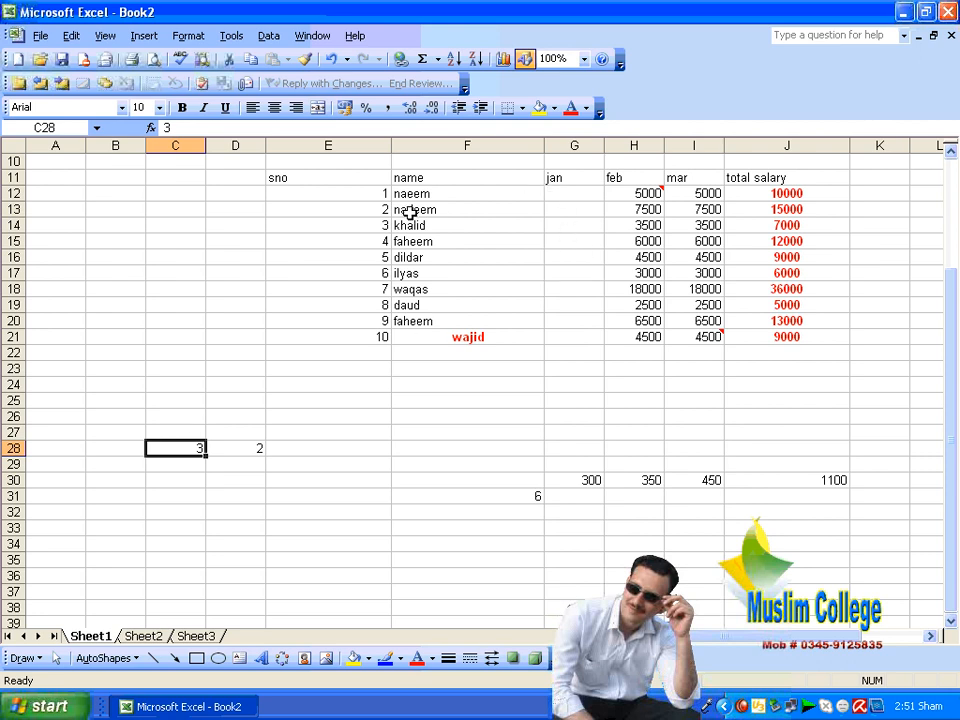
pyautogui.click(574, 146)
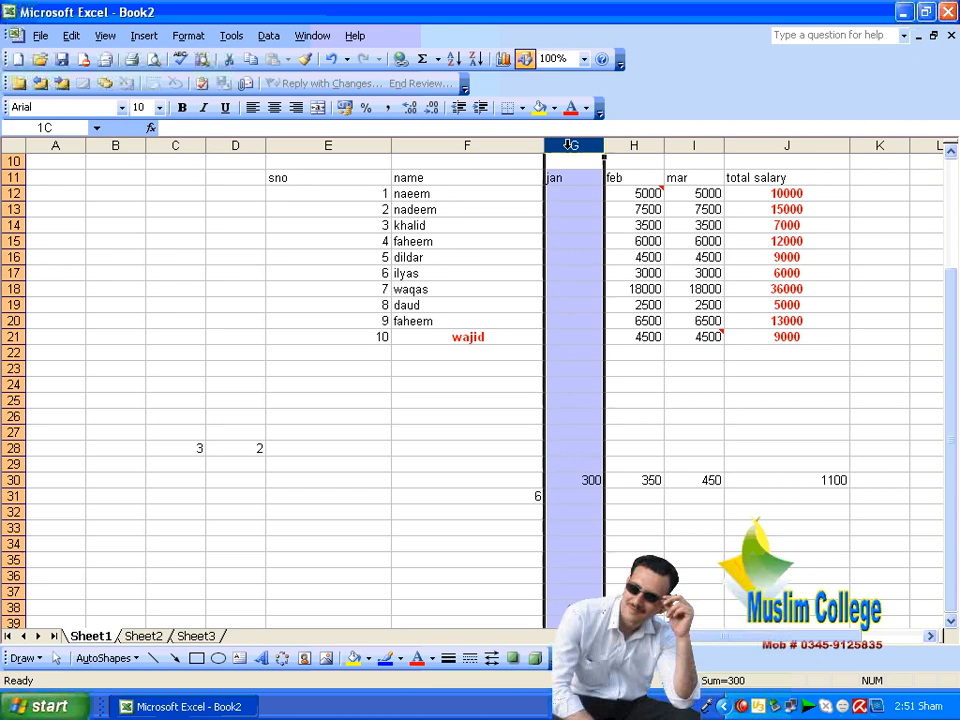
# - Enter 2500 in K12 and 3500 in K13 beside the total salary column
pyautogui.click(872, 189)
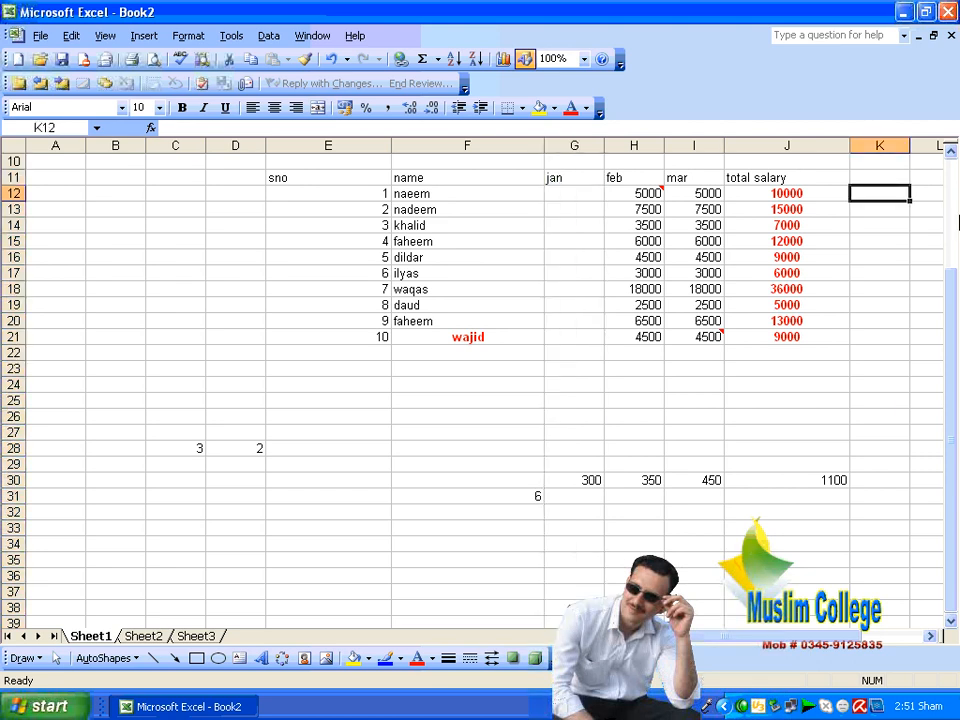
pyautogui.write('2500')
pyautogui.press('Return')
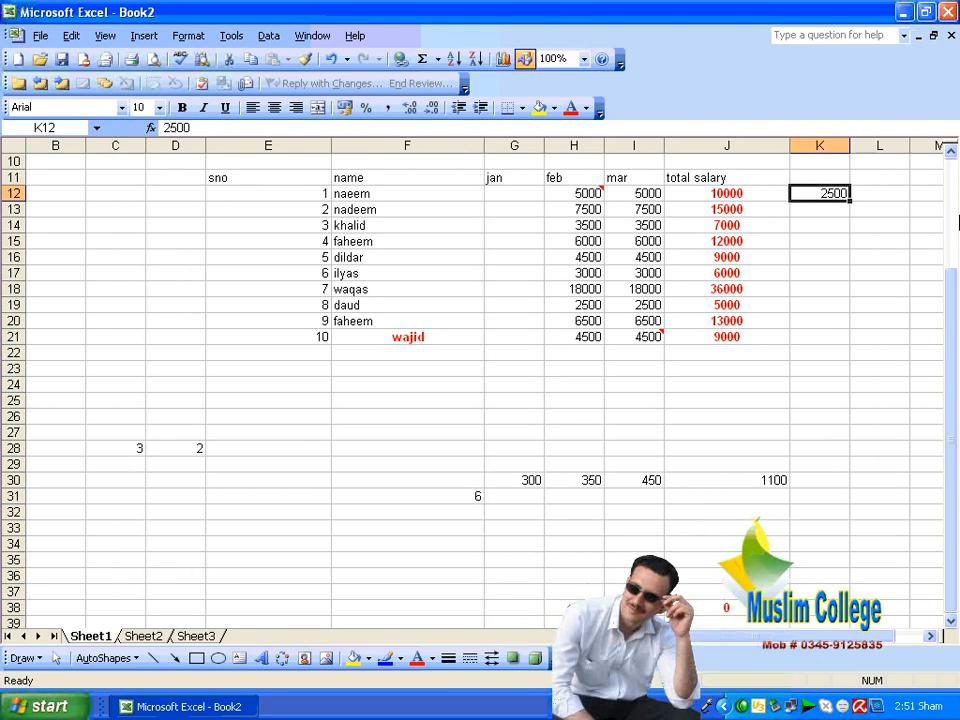
pyautogui.write('3500')
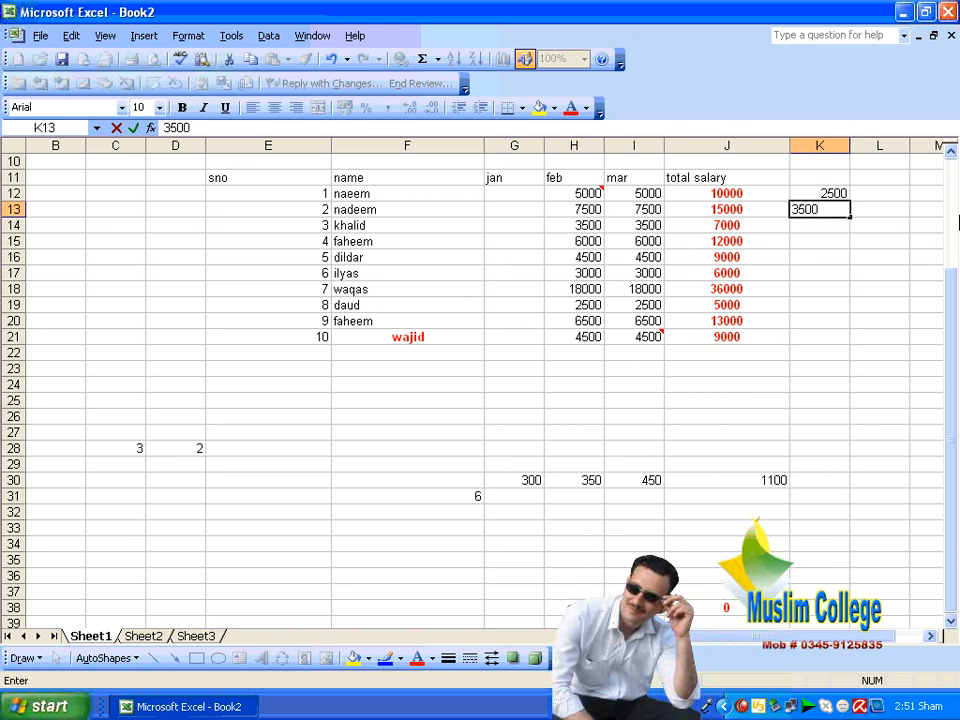
pyautogui.press('Return')
# - Enter 500 in L12 and 600 in L13 beside the column K amounts
pyautogui.press('Up')
pyautogui.press('Right')
pyautogui.press('Up')
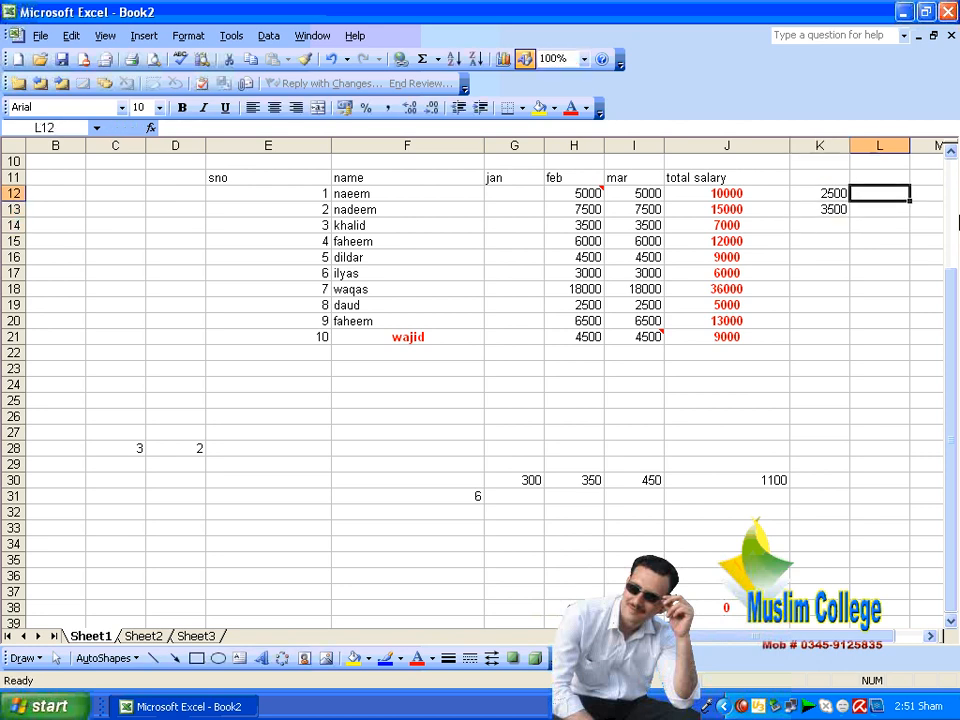
pyautogui.write('500')
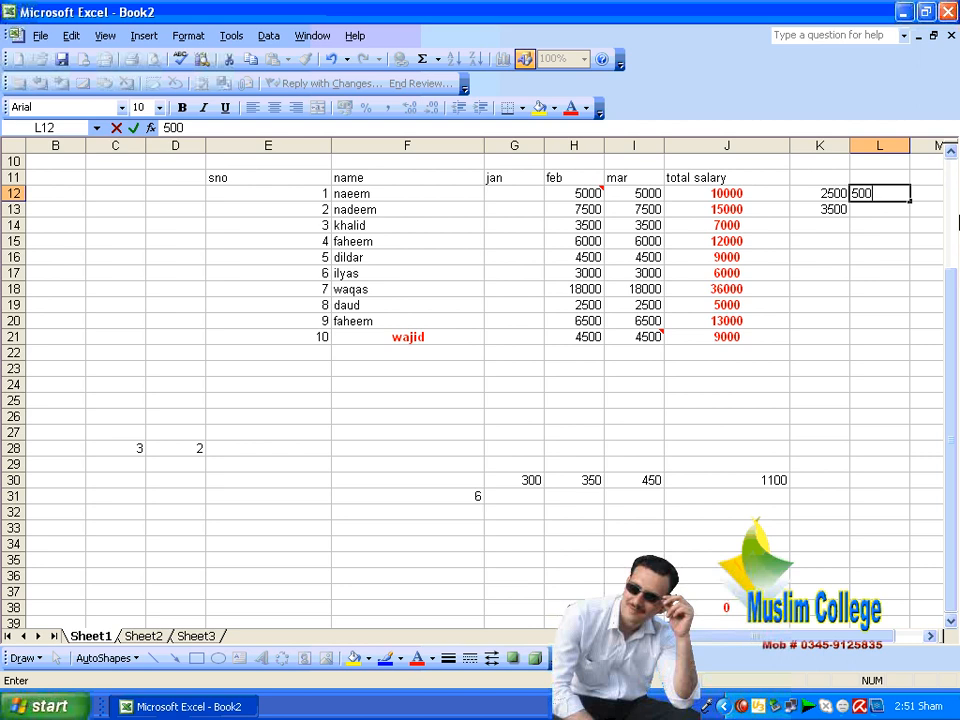
pyautogui.press('Return')
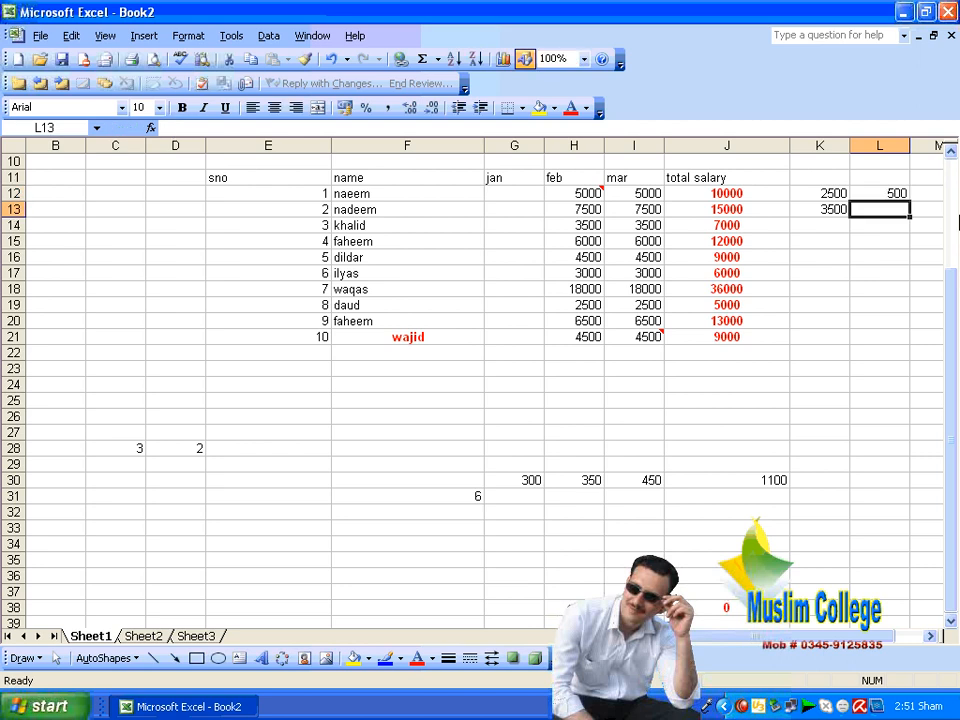
pyautogui.write('600')
pyautogui.press('Tab')
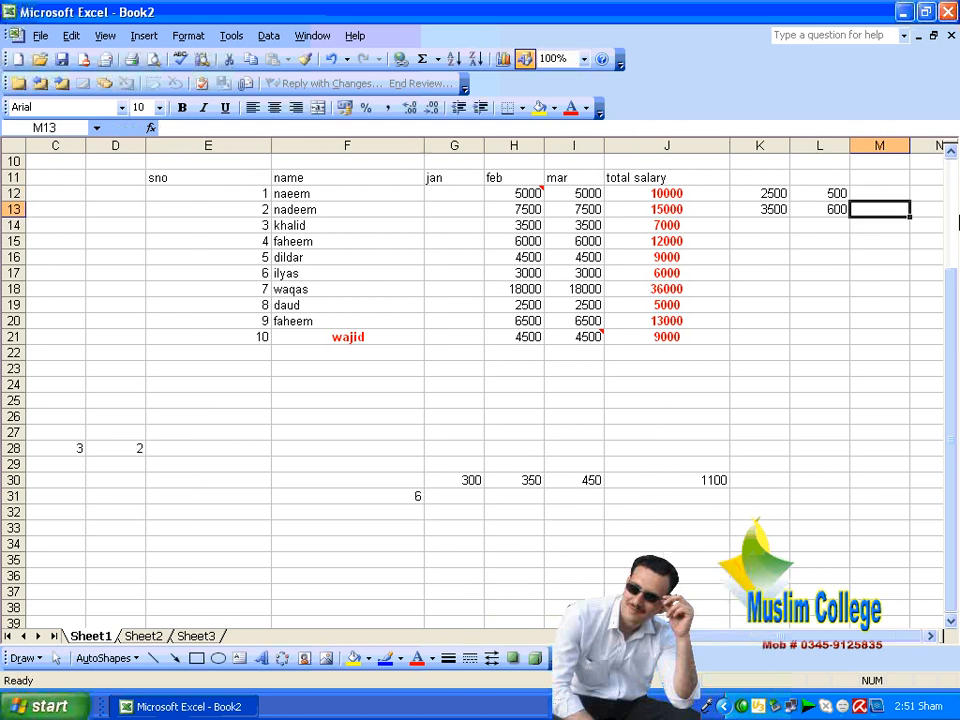
pyautogui.click(826, 193)
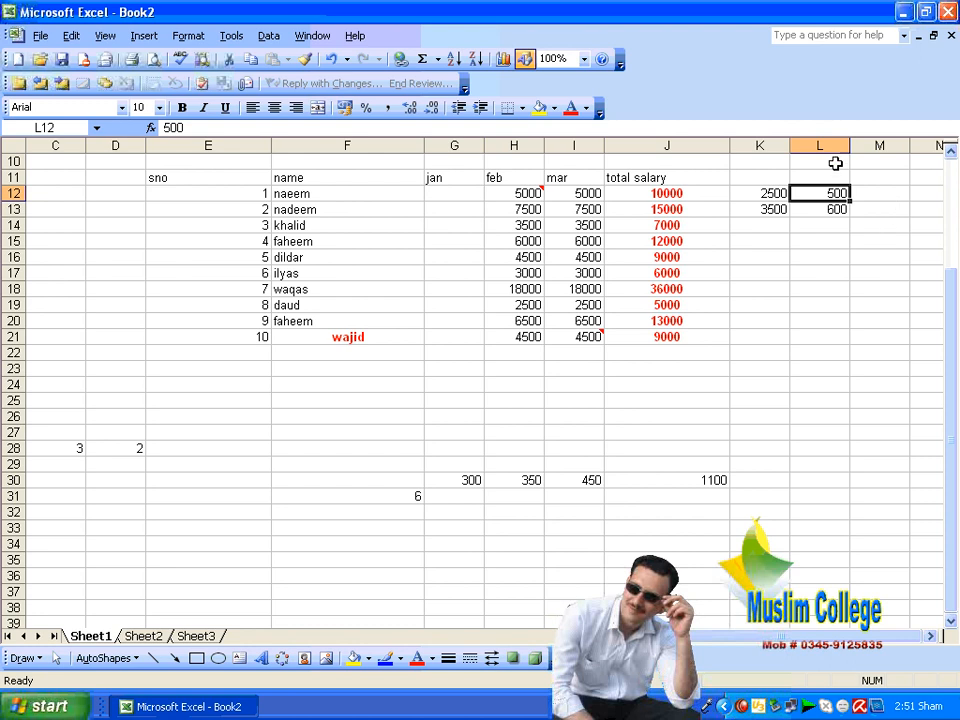
pyautogui.moveTo(830, 190); pyautogui.dragTo(828, 463)
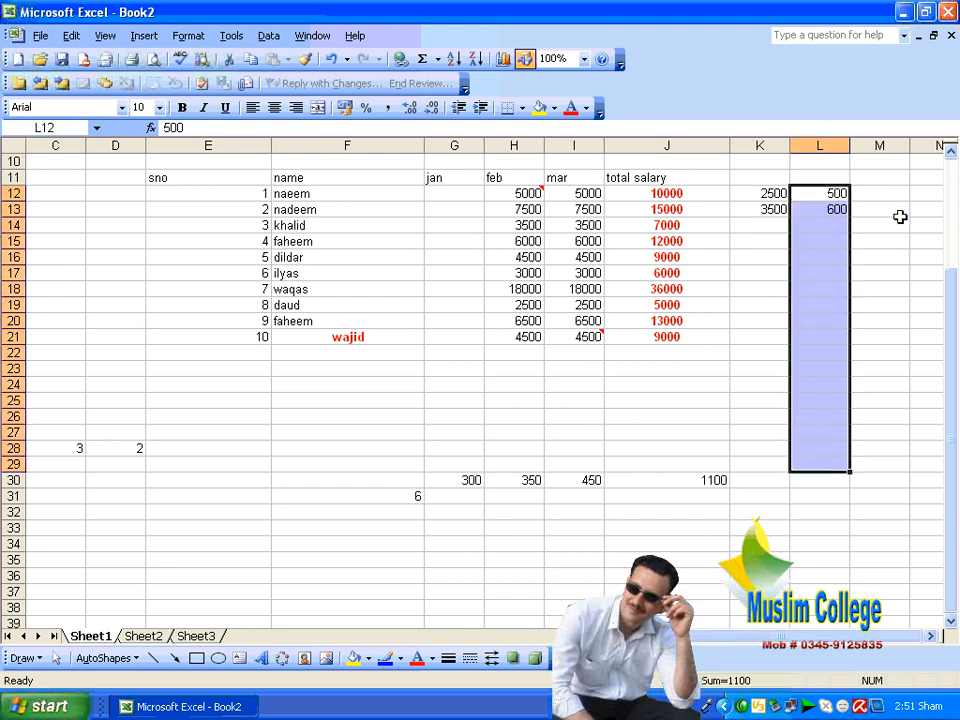
pyautogui.scroll(3, 954, 225)
pyautogui.click(905, 310)
# - Copy L12 and add it to the amount in K12 using Paste Special with the Add operation, then clear the copy selection
pyautogui.click(838, 336)
pyautogui.rightClick(838, 336)
pyautogui.click(840, 373)
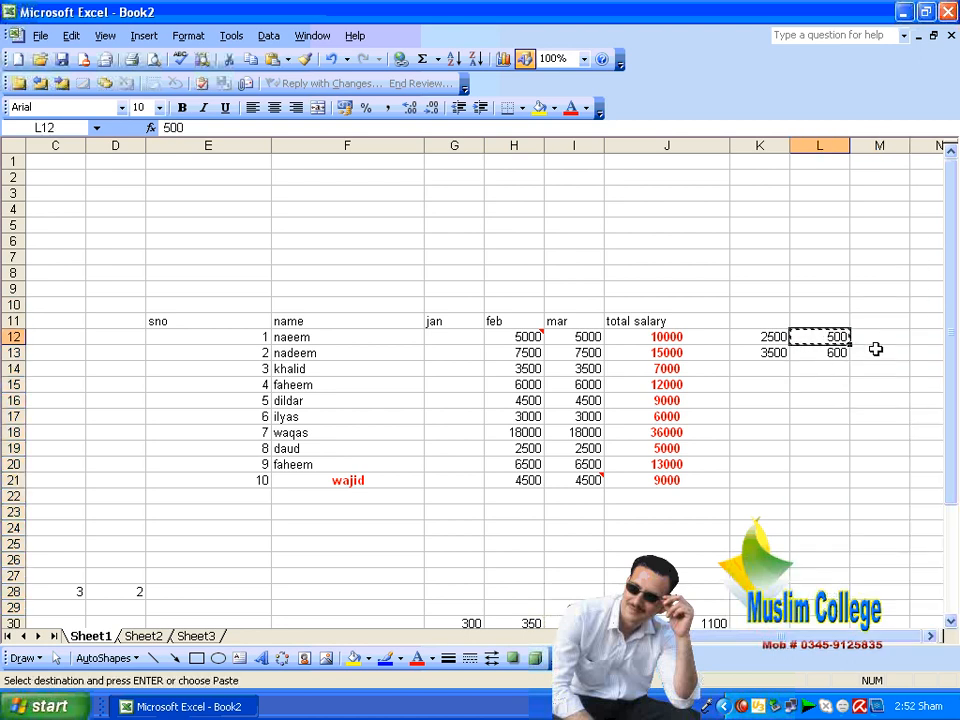
pyautogui.click(767, 336)
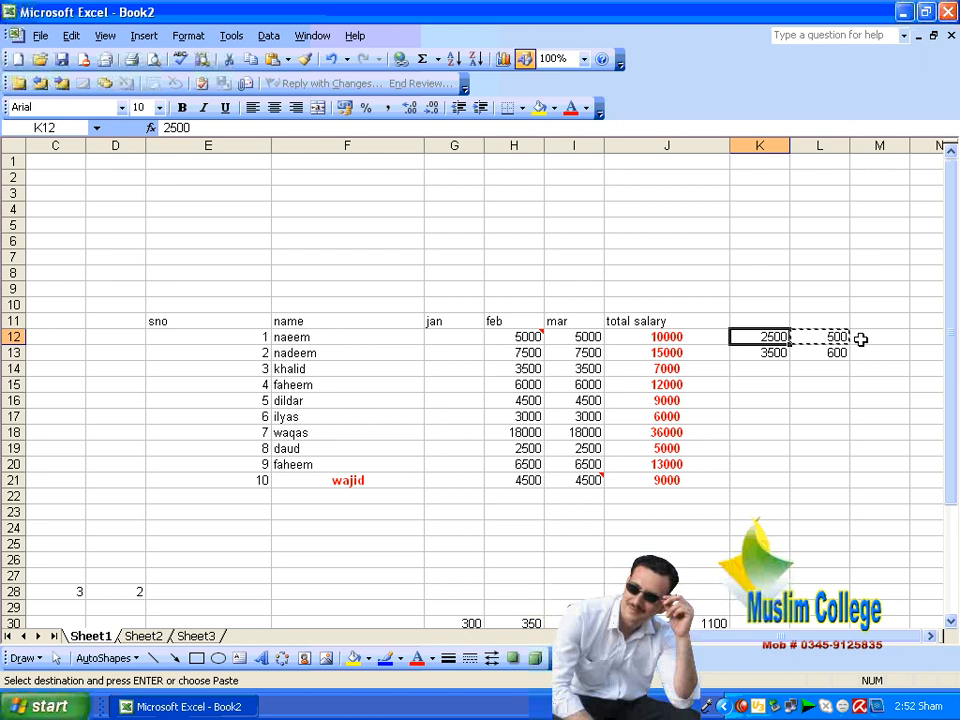
pyautogui.rightClick(762, 337)
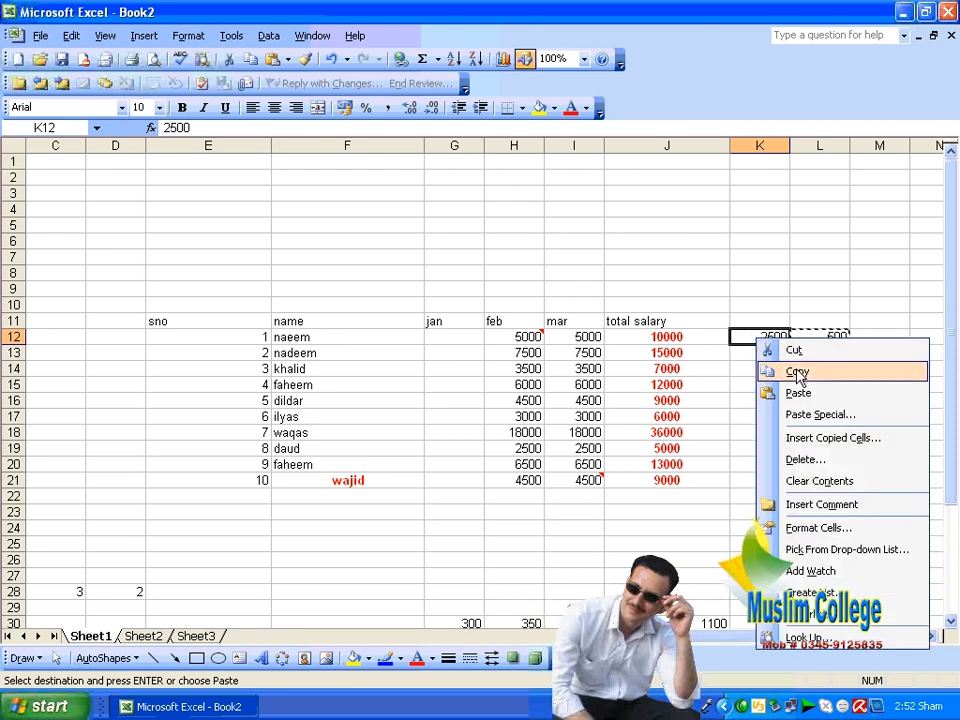
pyautogui.click(817, 418)
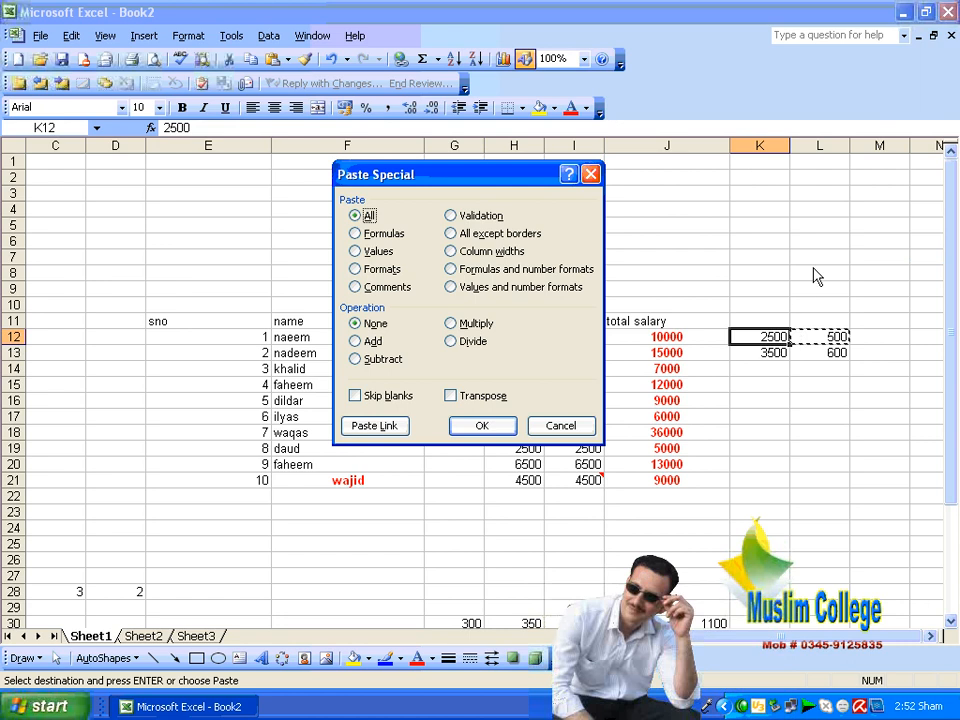
pyautogui.click(366, 341)
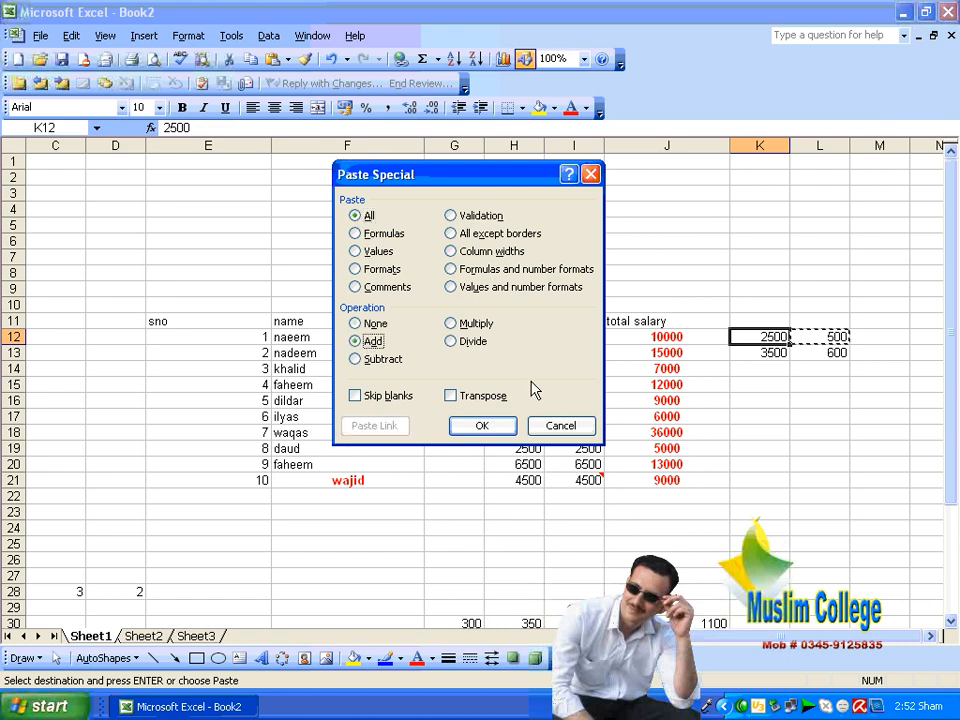
pyautogui.click(481, 425)
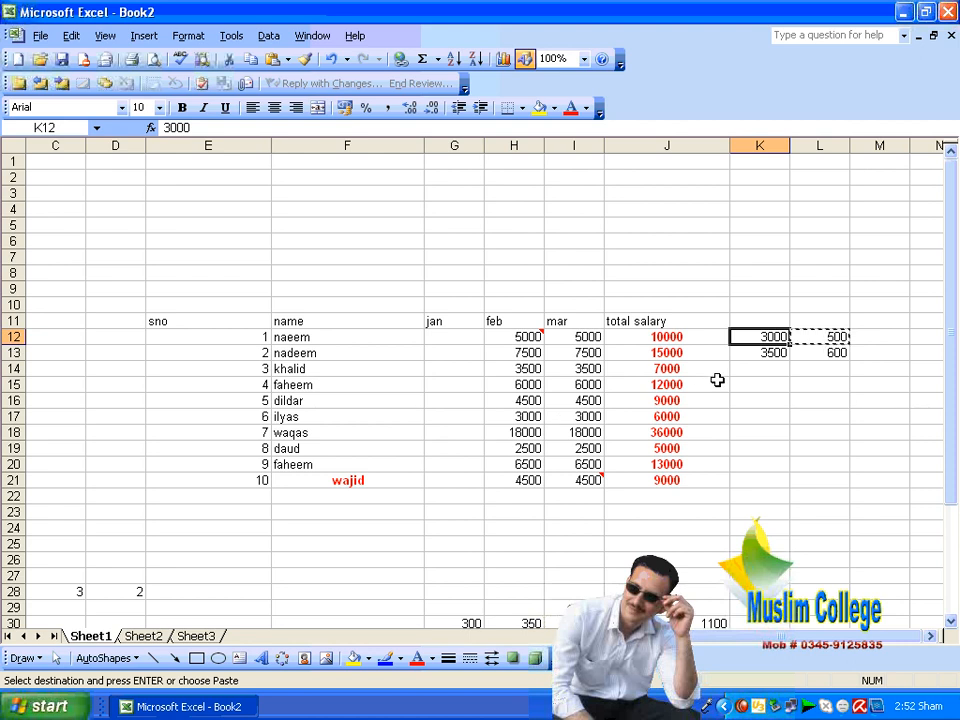
pyautogui.press('Escape')
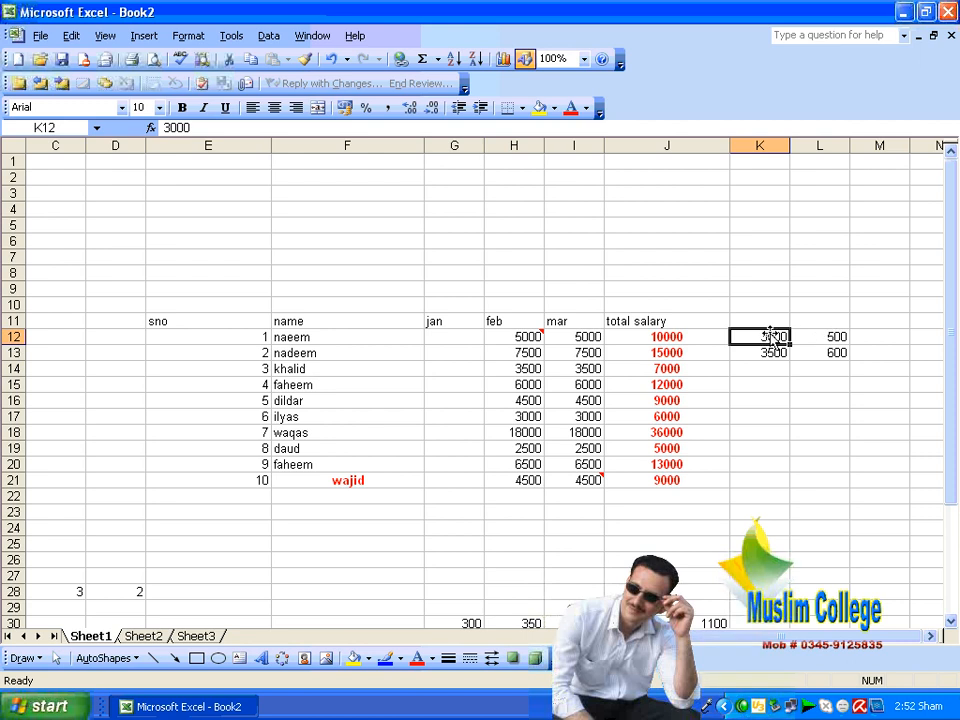
# - Copy L12 and subtract it from the amount in K12 using Paste Special with the Subtract operation
pyautogui.click(814, 337)
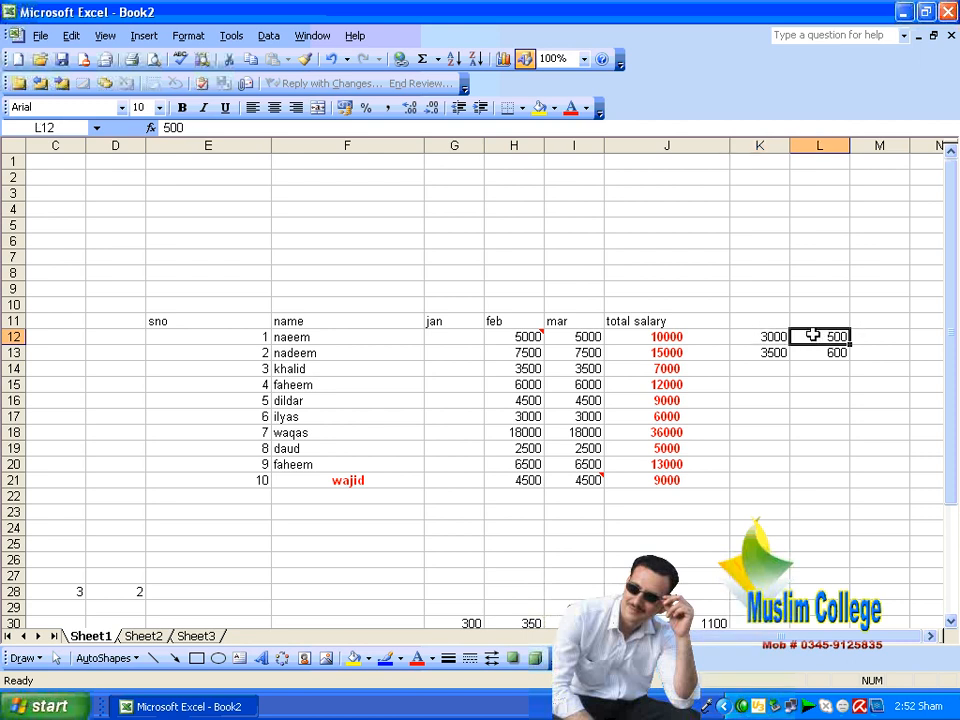
pyautogui.rightClick(834, 336)
pyautogui.click(826, 374)
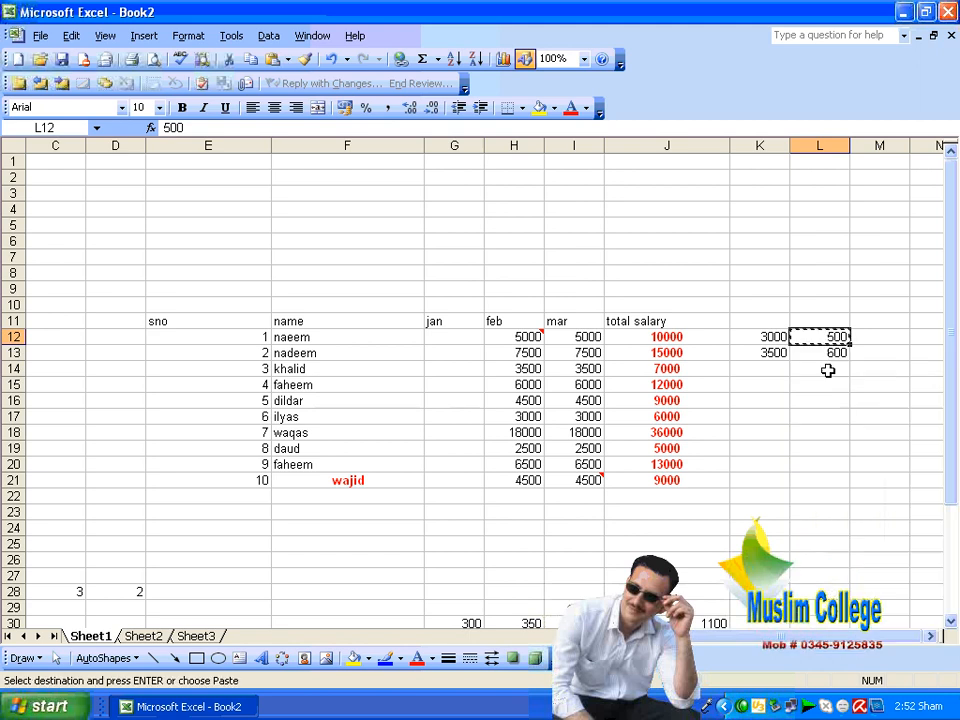
pyautogui.click(740, 336)
pyautogui.rightClick(758, 337)
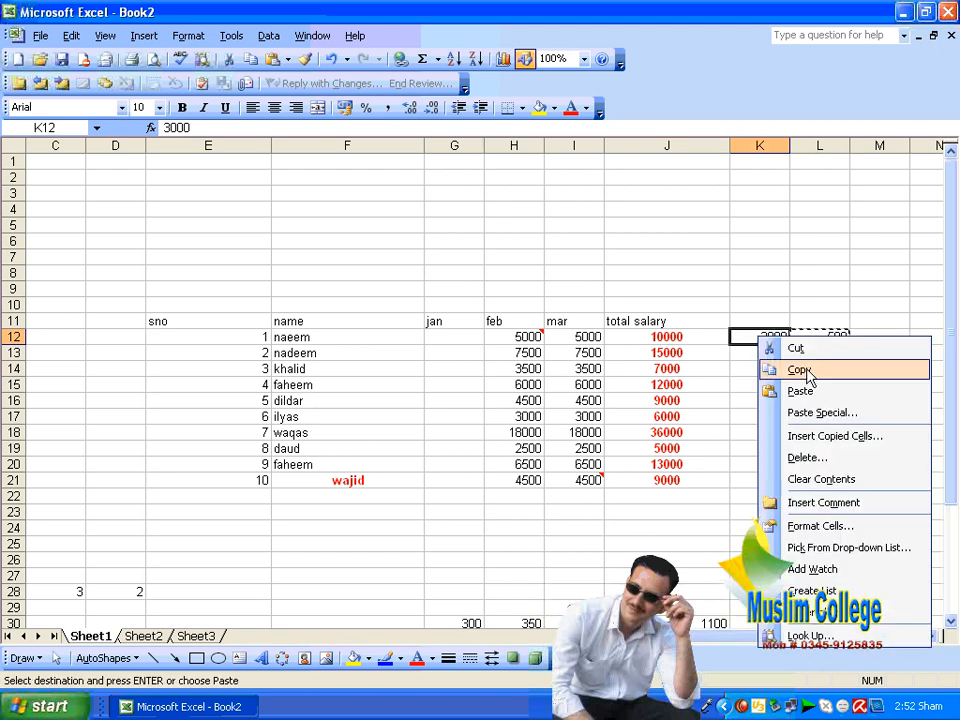
pyautogui.click(805, 412)
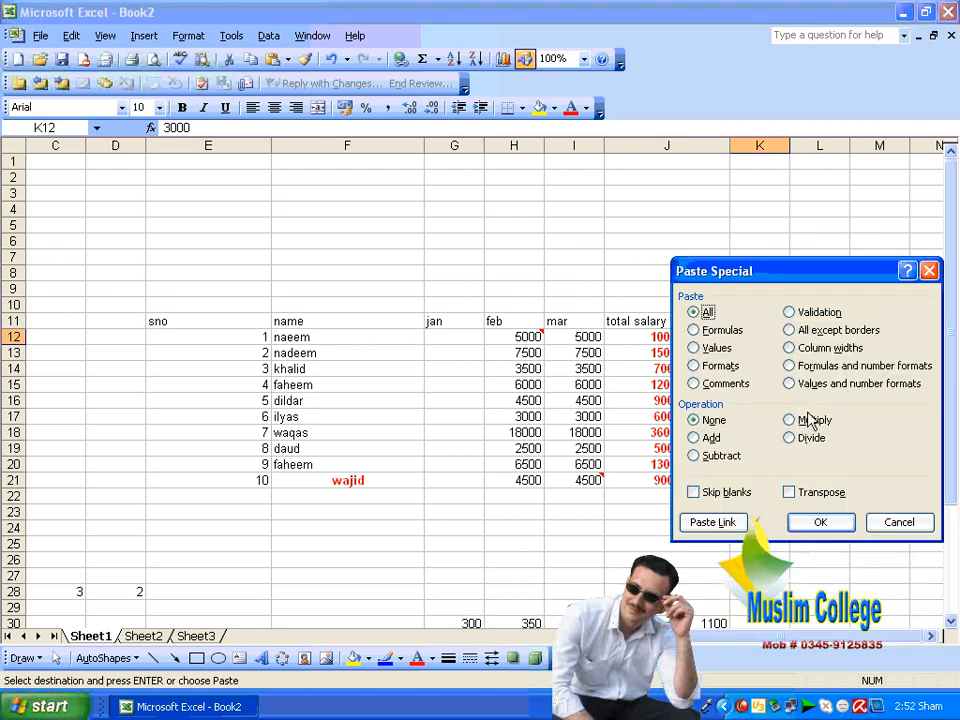
pyautogui.click(716, 460)
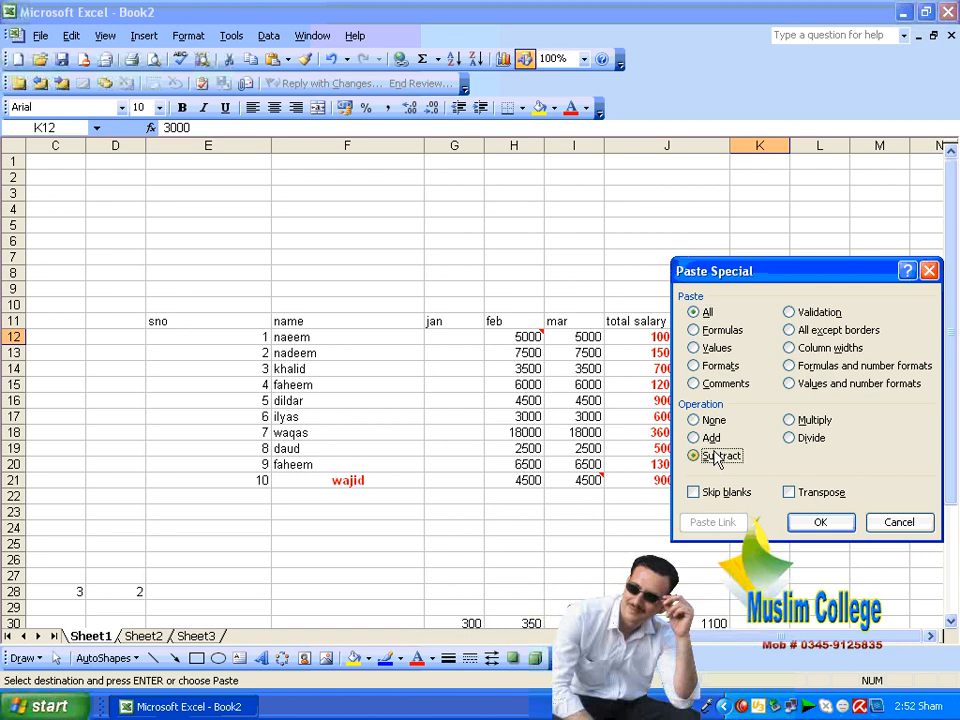
pyautogui.click(820, 522)
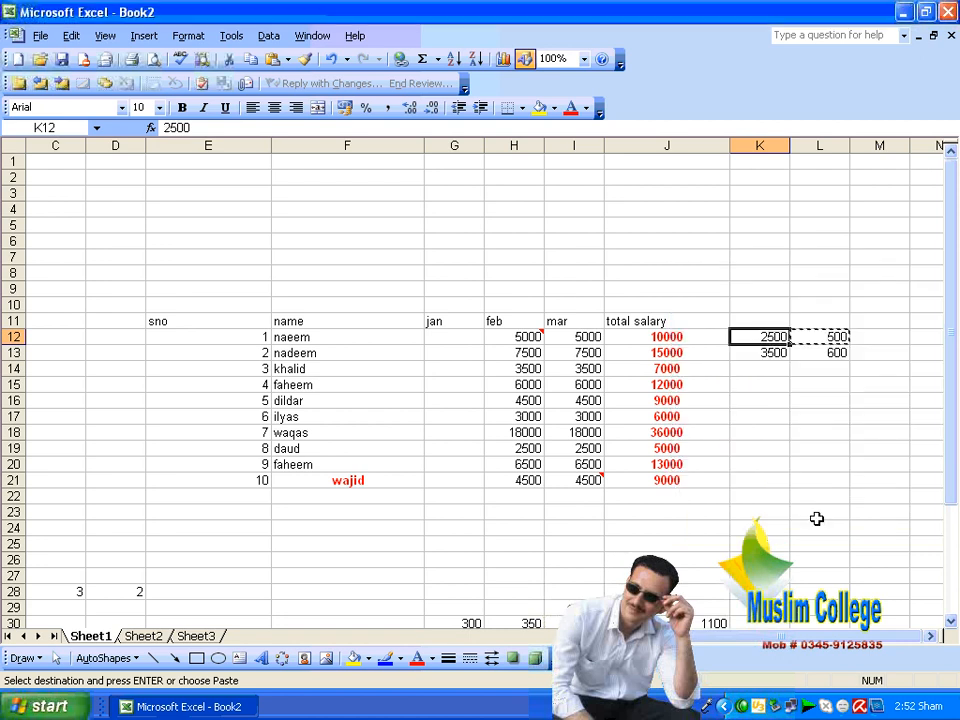
# - Multiply K12 by the copied L12 amount using Paste Special with the Multiply operation, then clear the copy selection
pyautogui.click(834, 337)
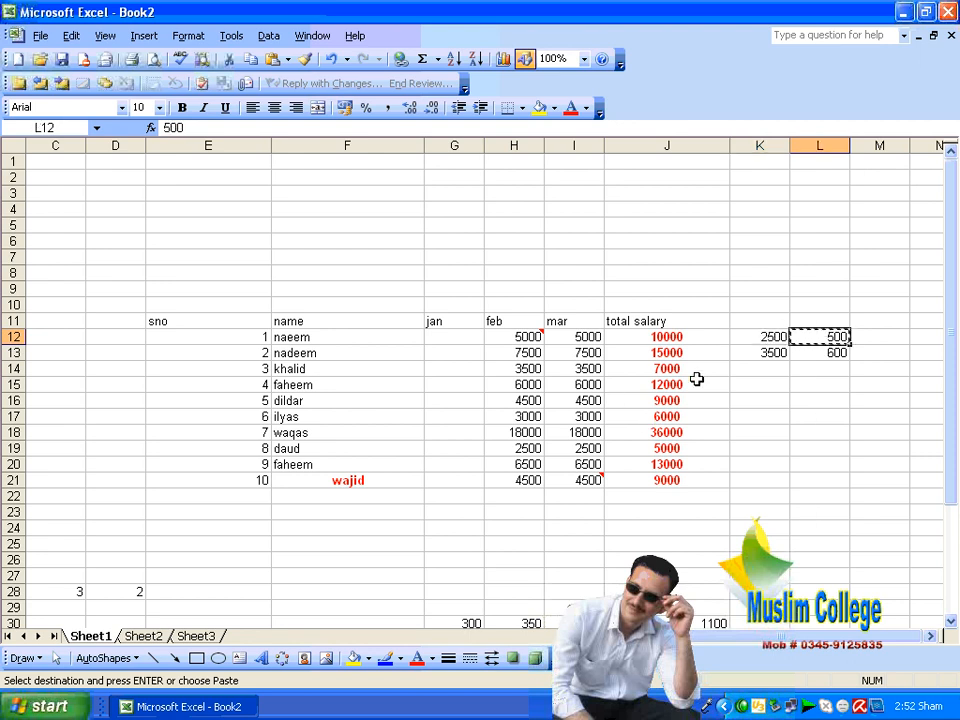
pyautogui.rightClick(778, 337)
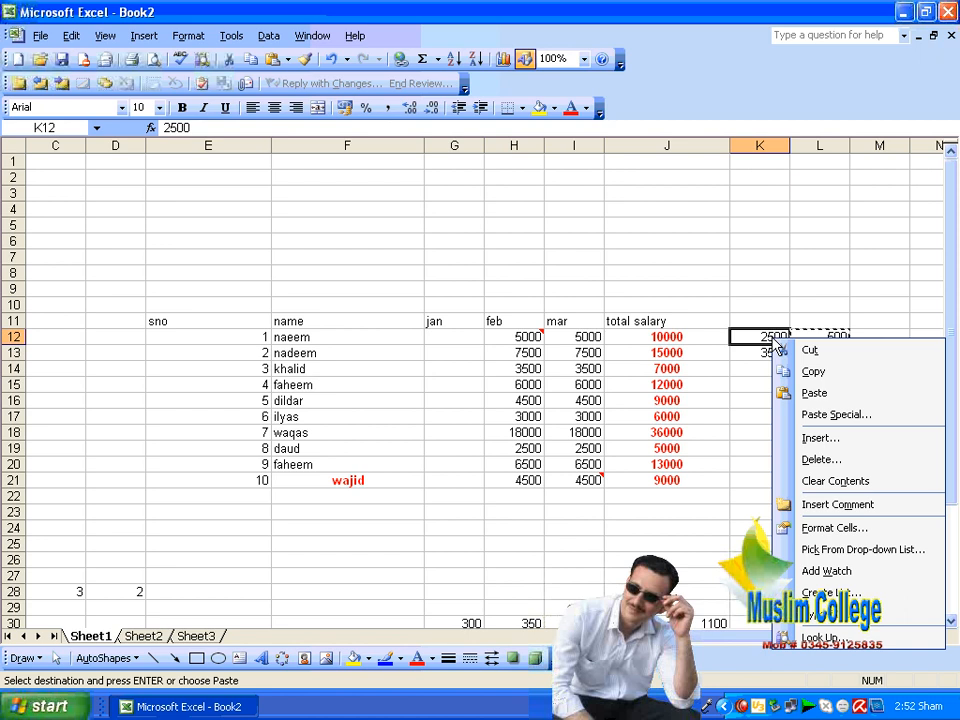
pyautogui.click(825, 414)
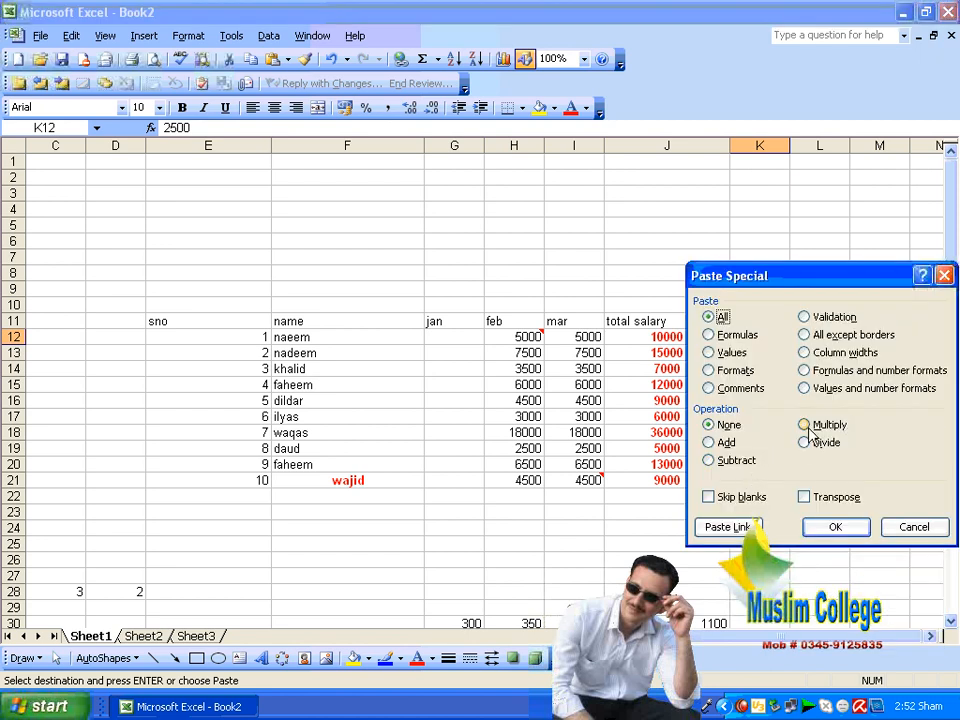
pyautogui.click(805, 425)
pyautogui.moveTo(806, 276); pyautogui.dragTo(401, 145)
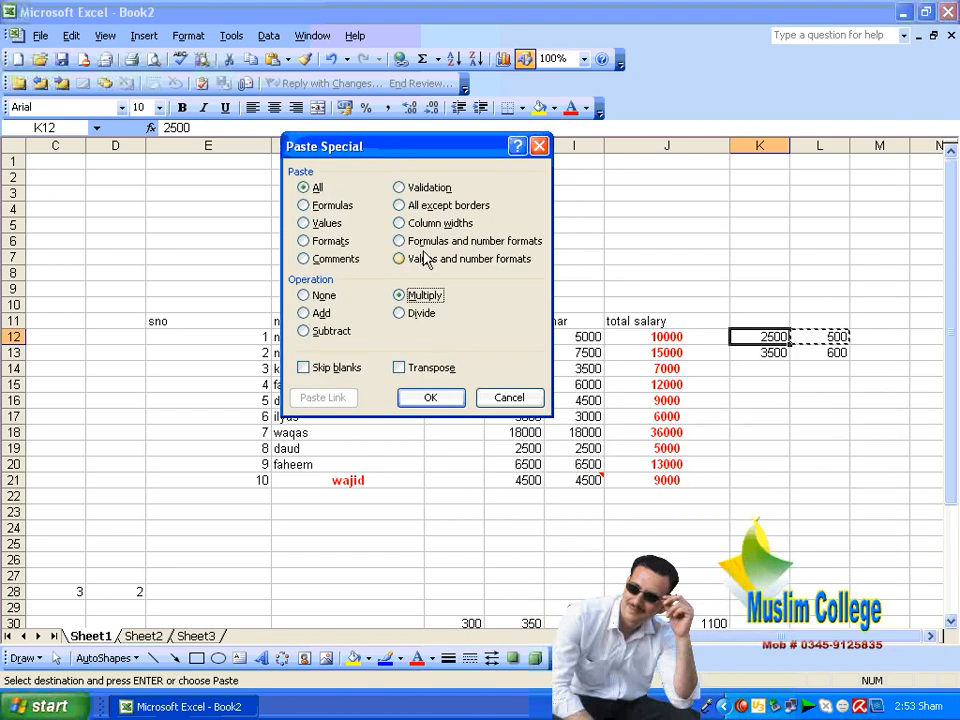
pyautogui.click(440, 399)
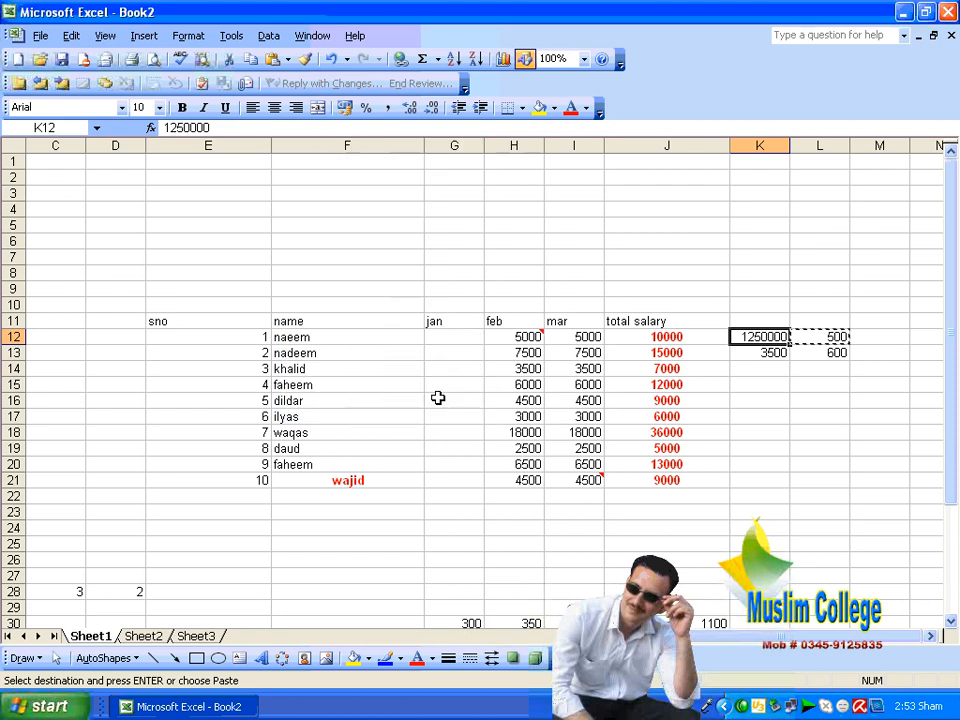
pyautogui.press('Escape')
# - Copy K12 and divide L12 by it using Paste Special with the Divide operation, then clear the copy selection
pyautogui.rightClick(762, 340)
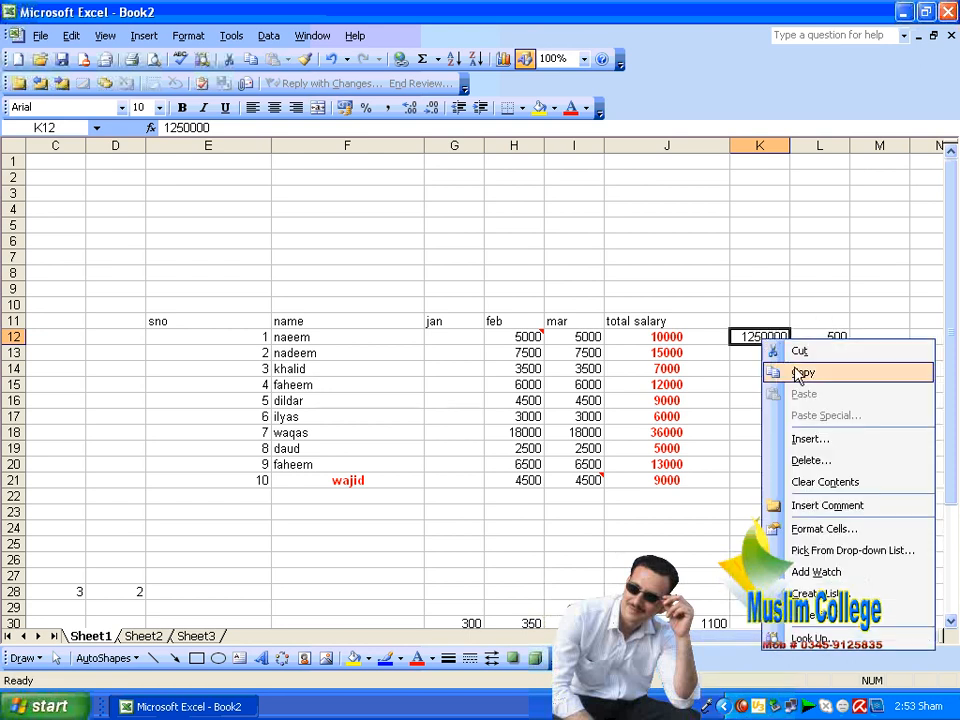
pyautogui.click(800, 373)
pyautogui.click(822, 336)
pyautogui.rightClick(822, 336)
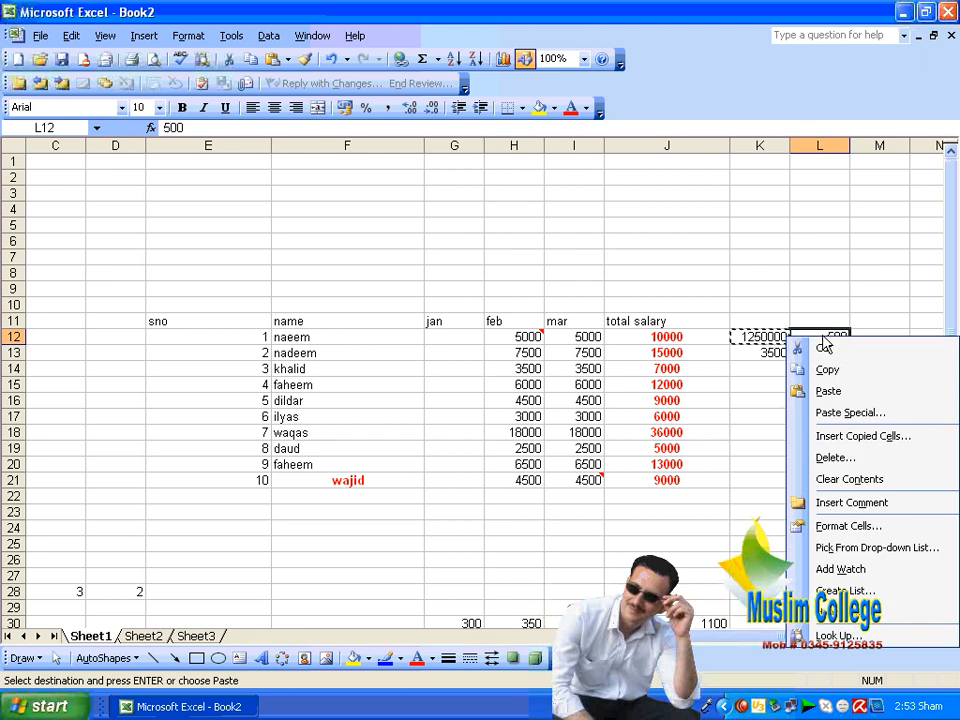
pyautogui.click(845, 412)
pyautogui.click(812, 450)
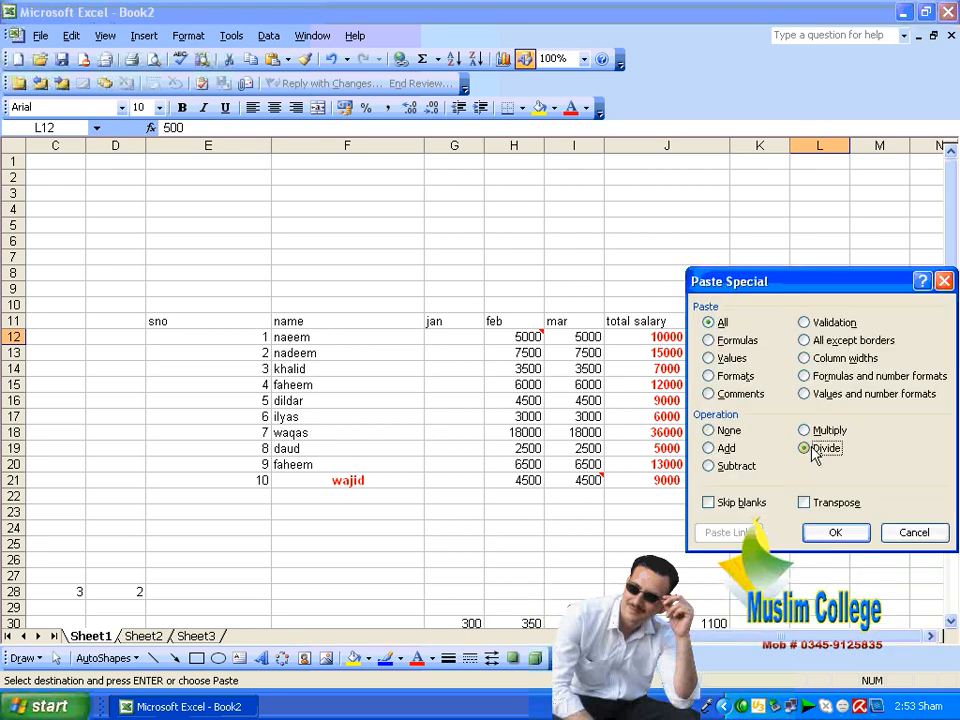
pyautogui.click(828, 531)
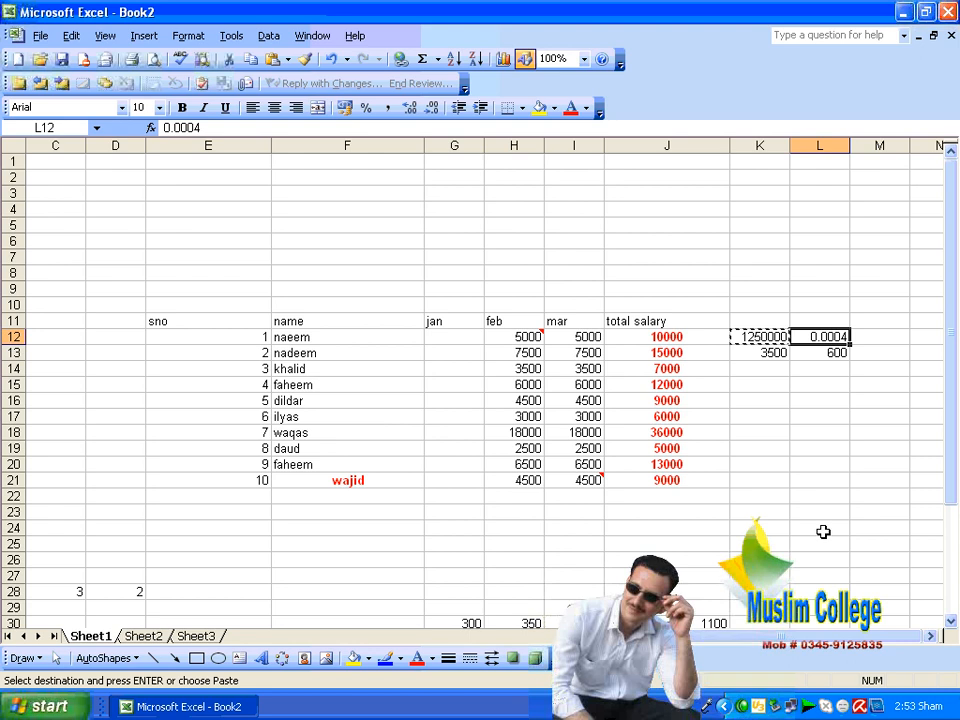
pyautogui.press('Escape')
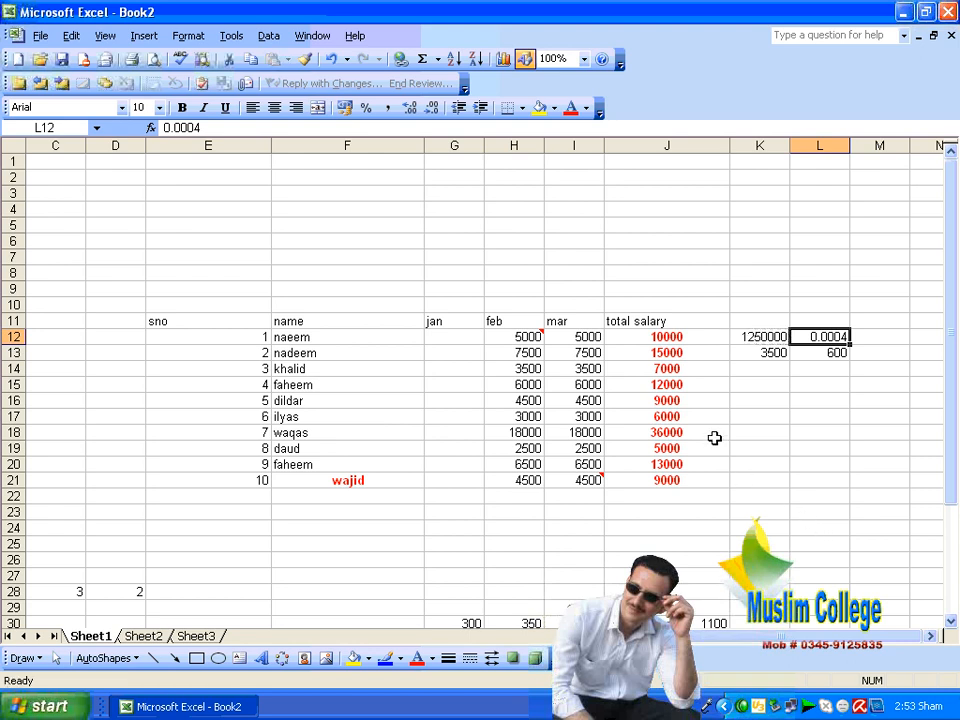
pyautogui.rightClick(765, 338)
pyautogui.click(795, 369)
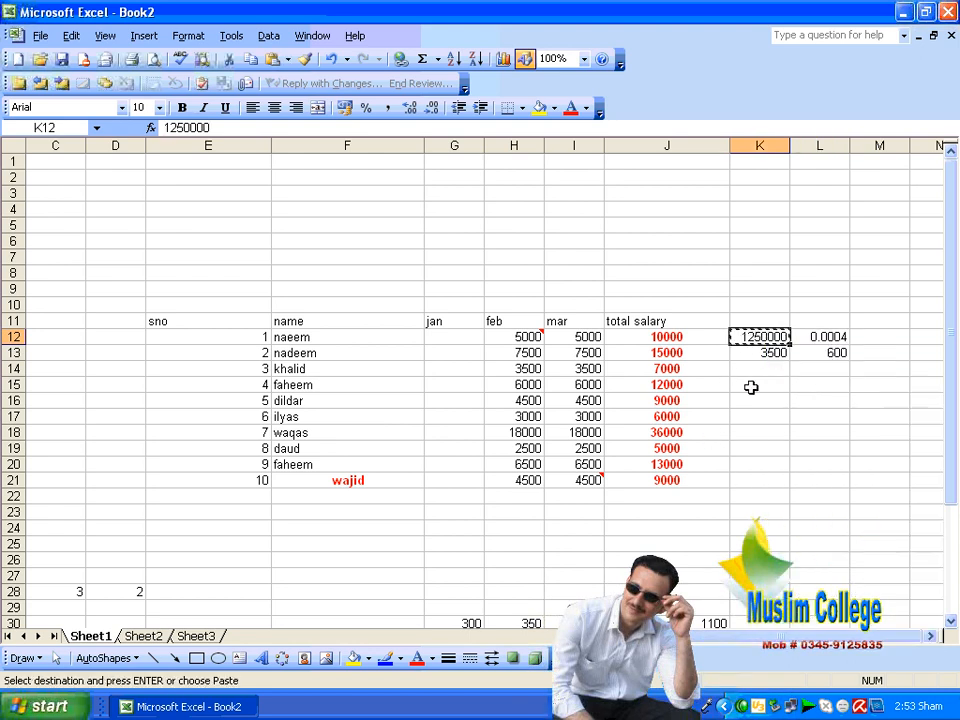
pyautogui.click(763, 353)
pyautogui.rightClick(765, 355)
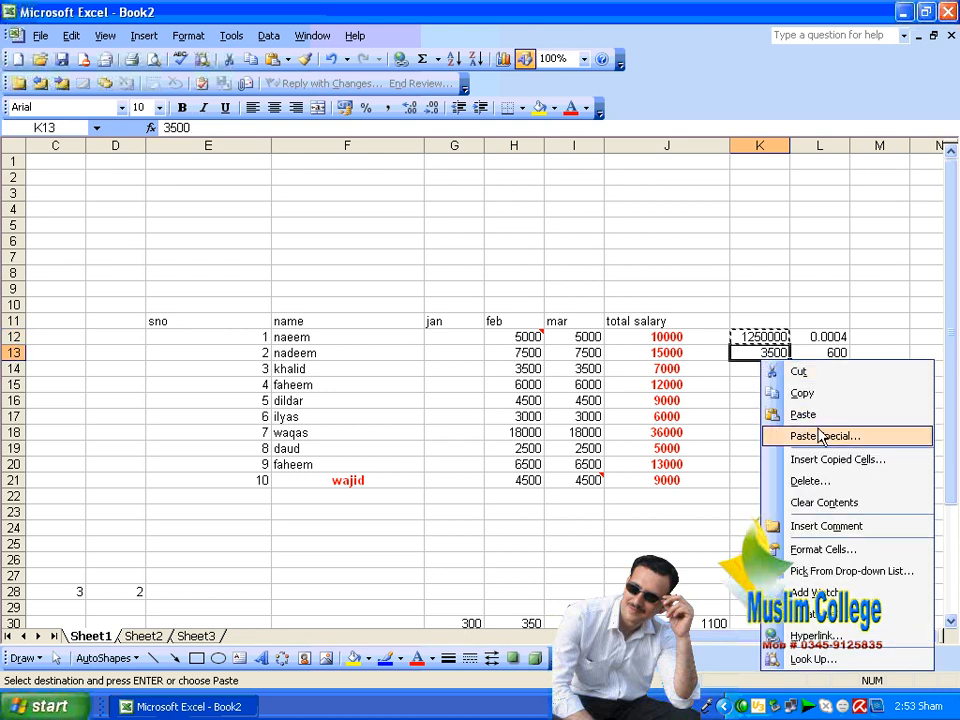
pyautogui.click(785, 435)
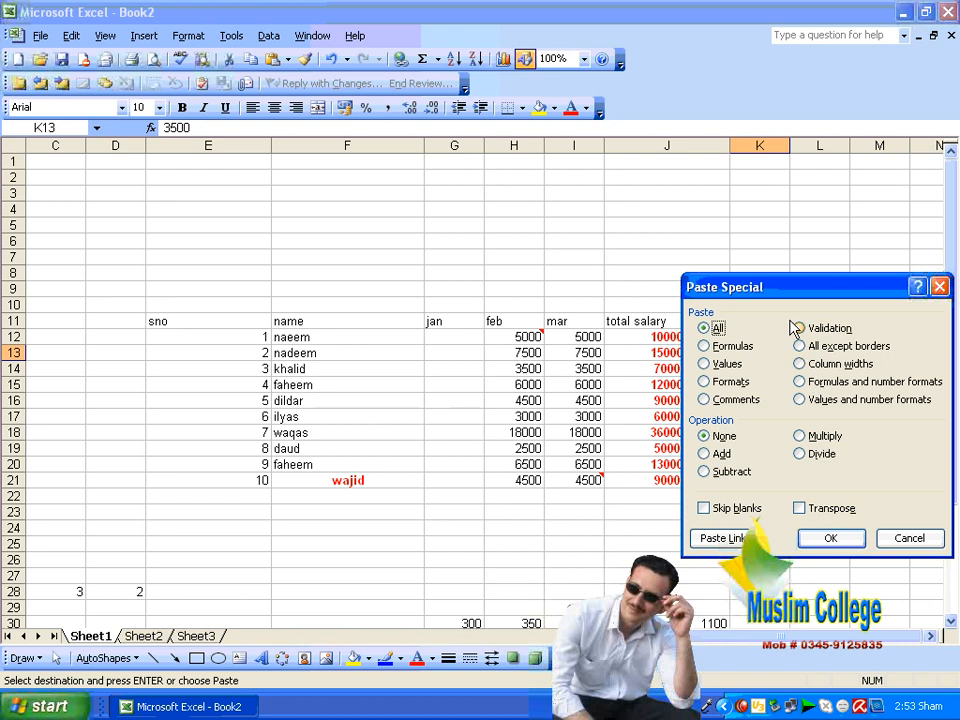
pyautogui.moveTo(778, 297); pyautogui.dragTo(420, 163)
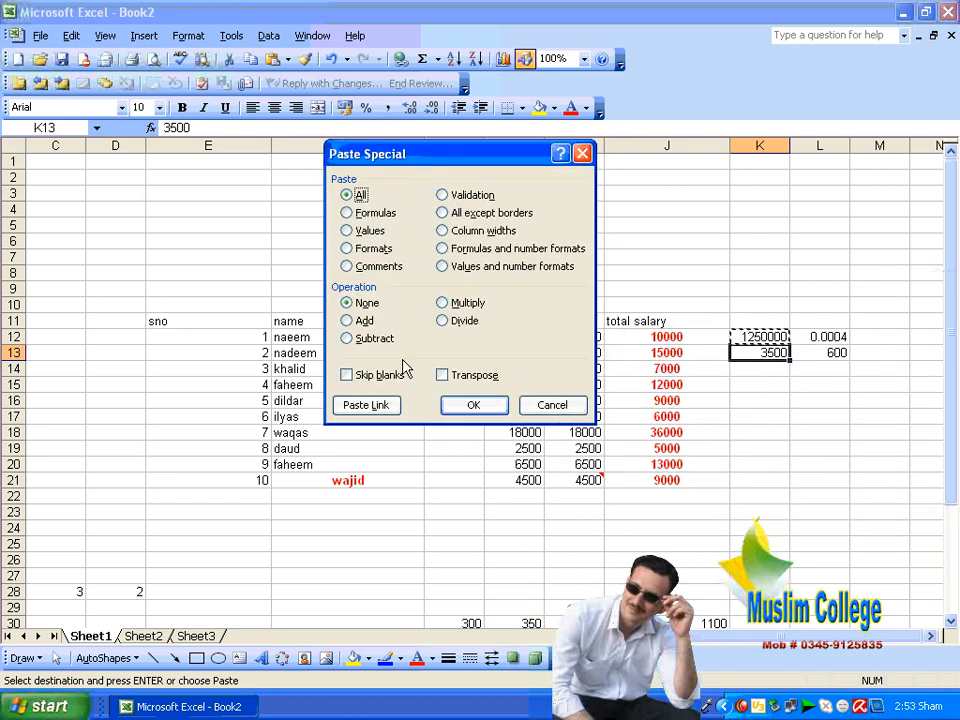
pyautogui.click(468, 404)
pyautogui.press('Escape')
pyautogui.click(740, 545)
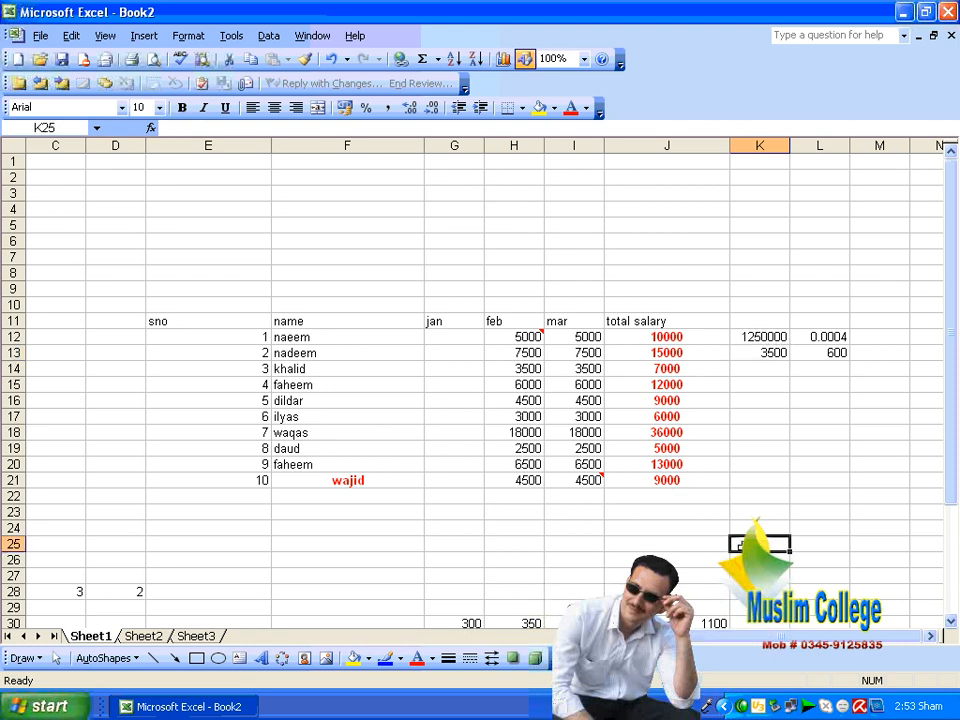
# - Enter 100 in G12 and 200 in G13 of the jan column, and fill the series down to G21
pyautogui.click(448, 338)
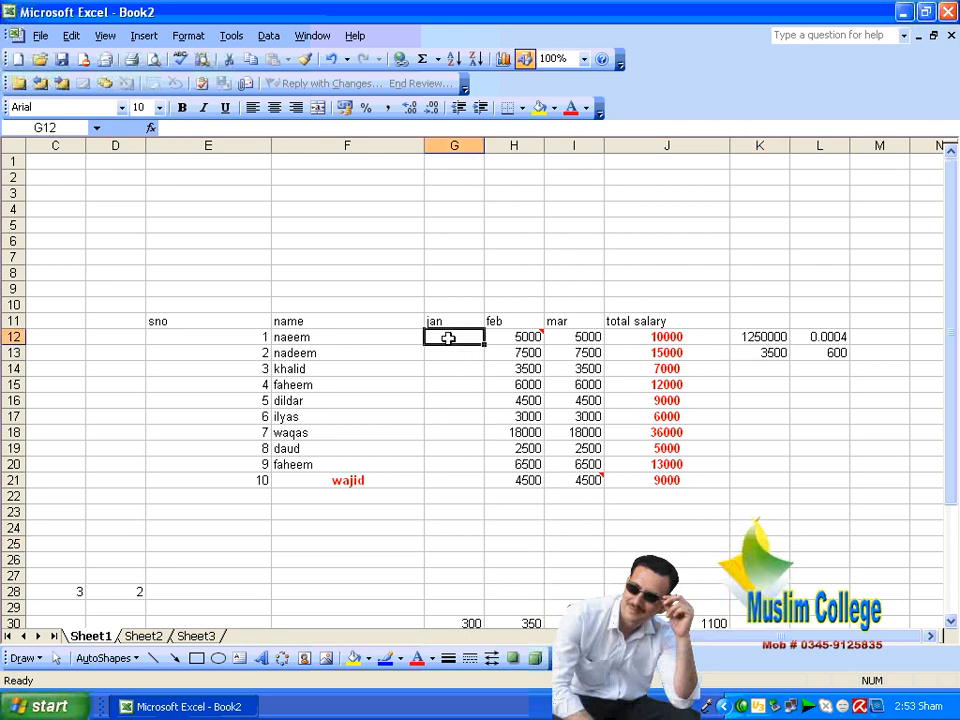
pyautogui.write('100')
pyautogui.press('Return')
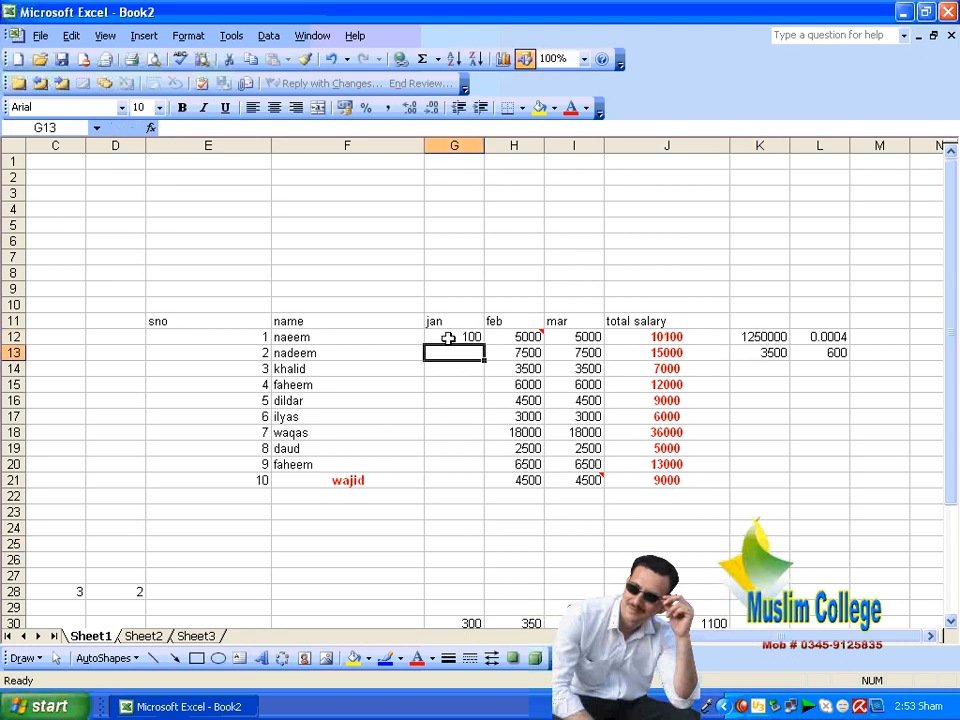
pyautogui.write('200')
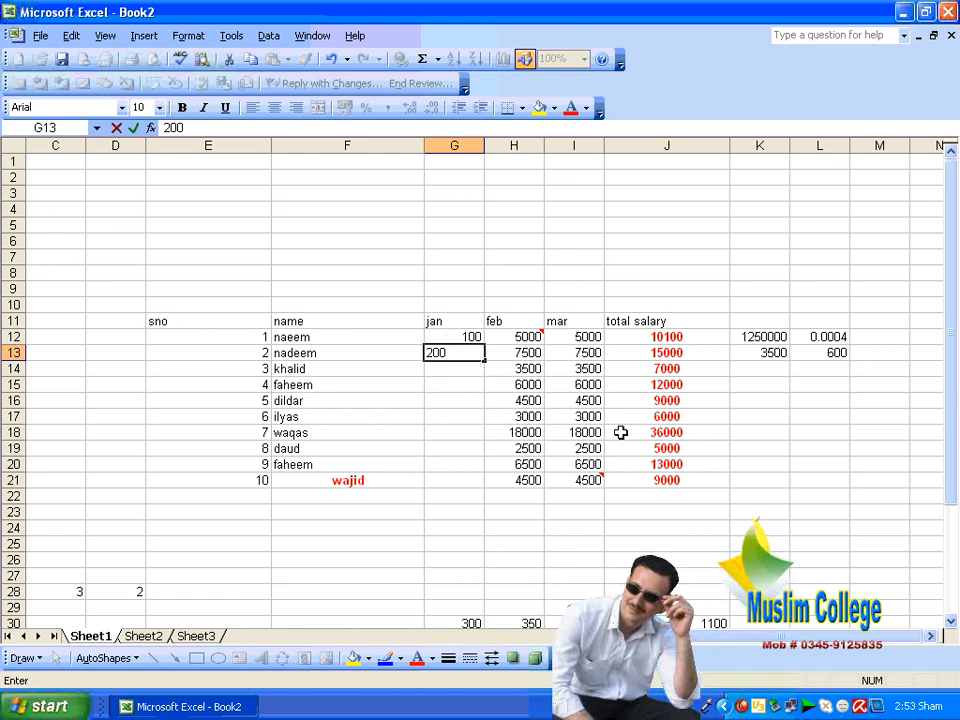
pyautogui.click(621, 433)
pyautogui.moveTo(452, 338); pyautogui.dragTo(489, 489)
pyautogui.click(800, 558)
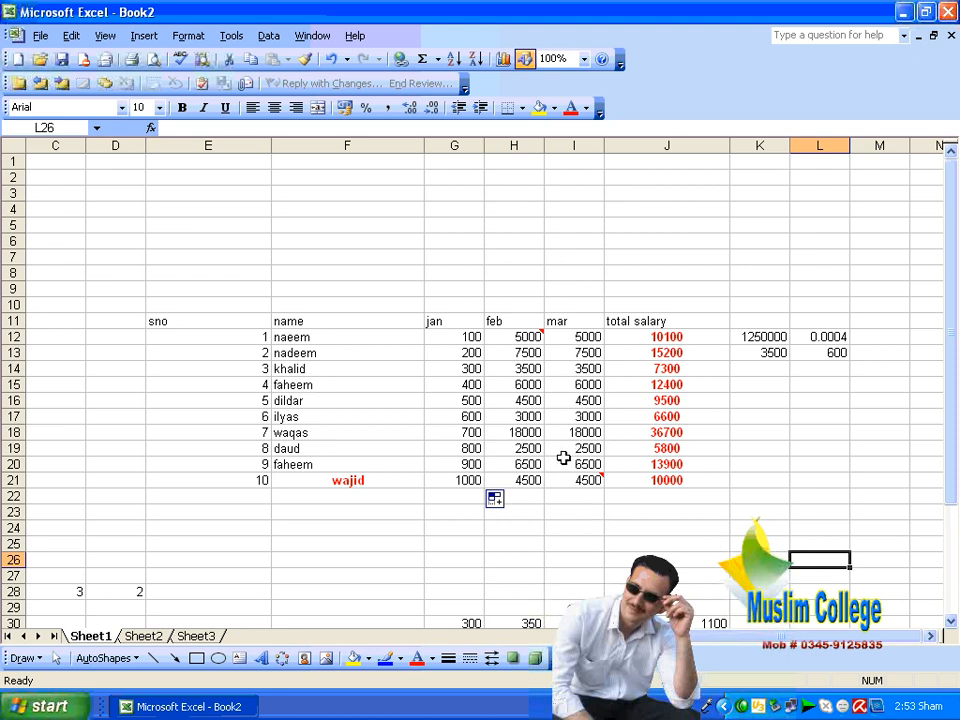
# - Clear the feb amount in H21, the last row of the salary table
pyautogui.click(522, 480)
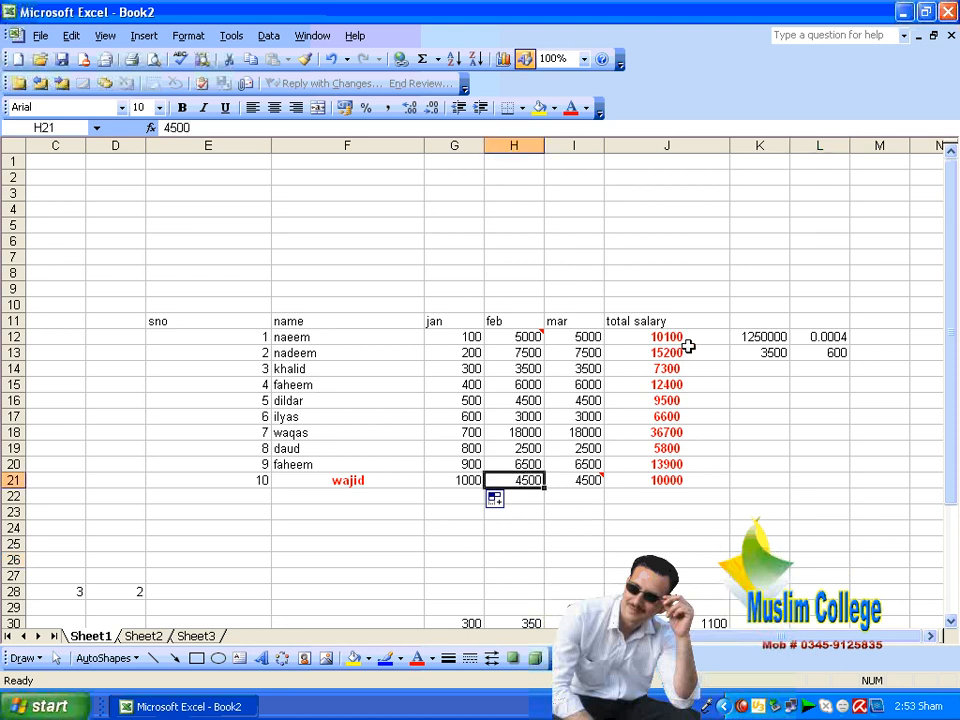
pyautogui.press('Delete')
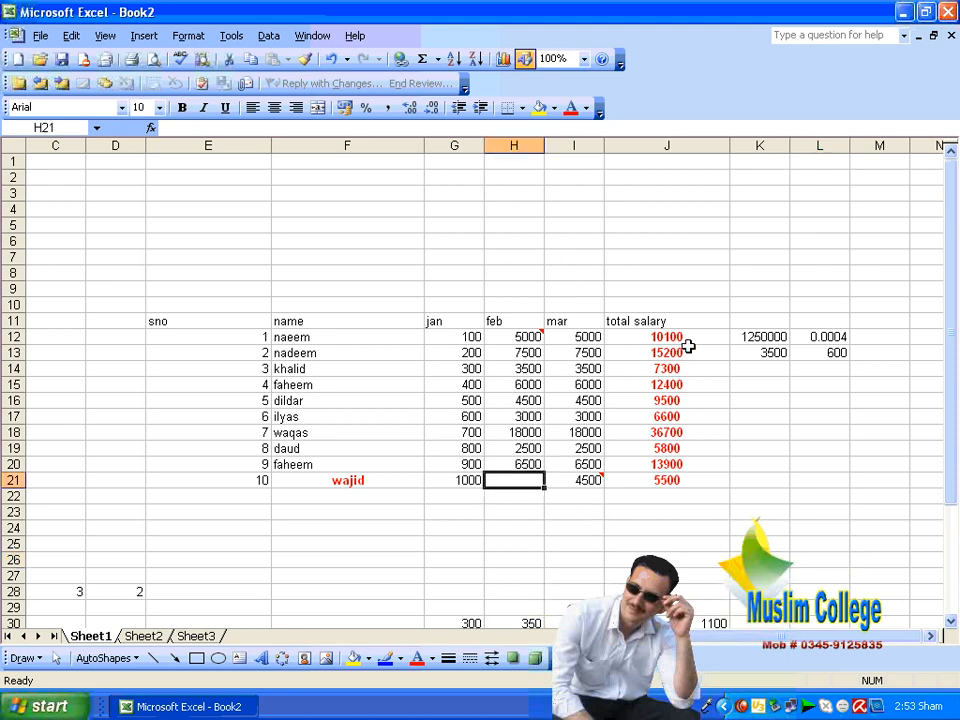
pyautogui.click(722, 469)
pyautogui.click(521, 484)
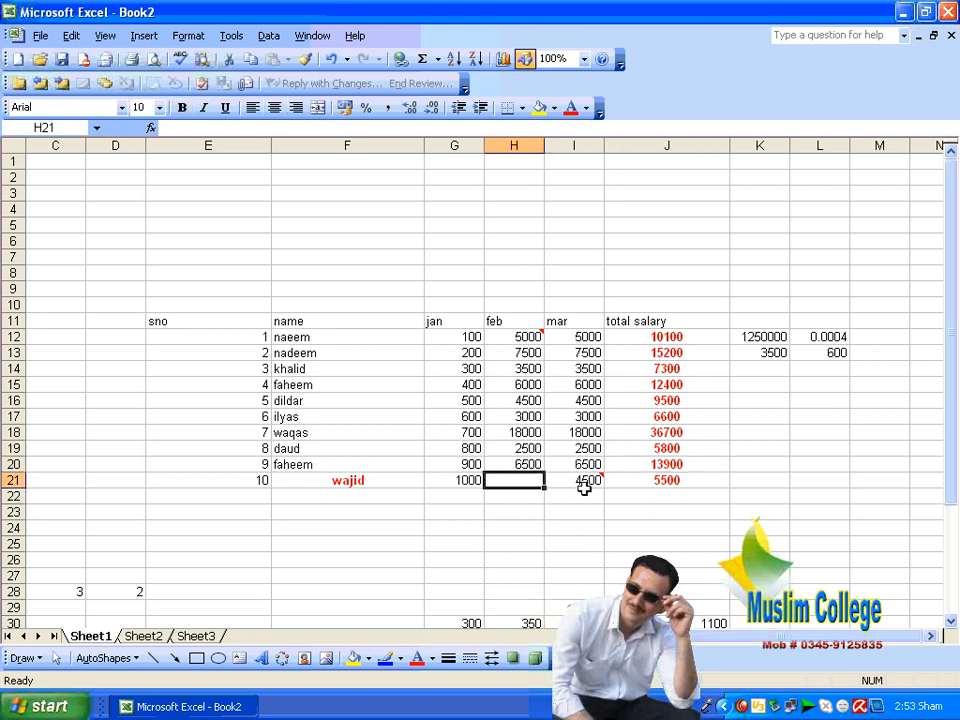
pyautogui.moveTo(242, 324); pyautogui.dragTo(668, 482)
pyautogui.rightClick(482, 405)
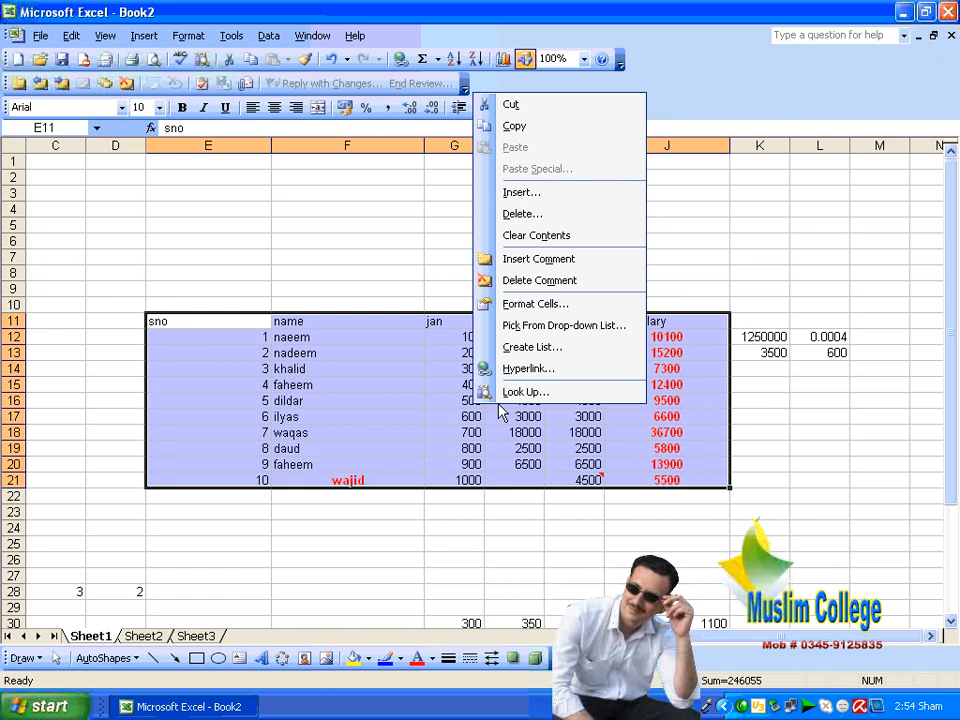
pyautogui.click(513, 127)
pyautogui.scroll(-4, 696, 343)
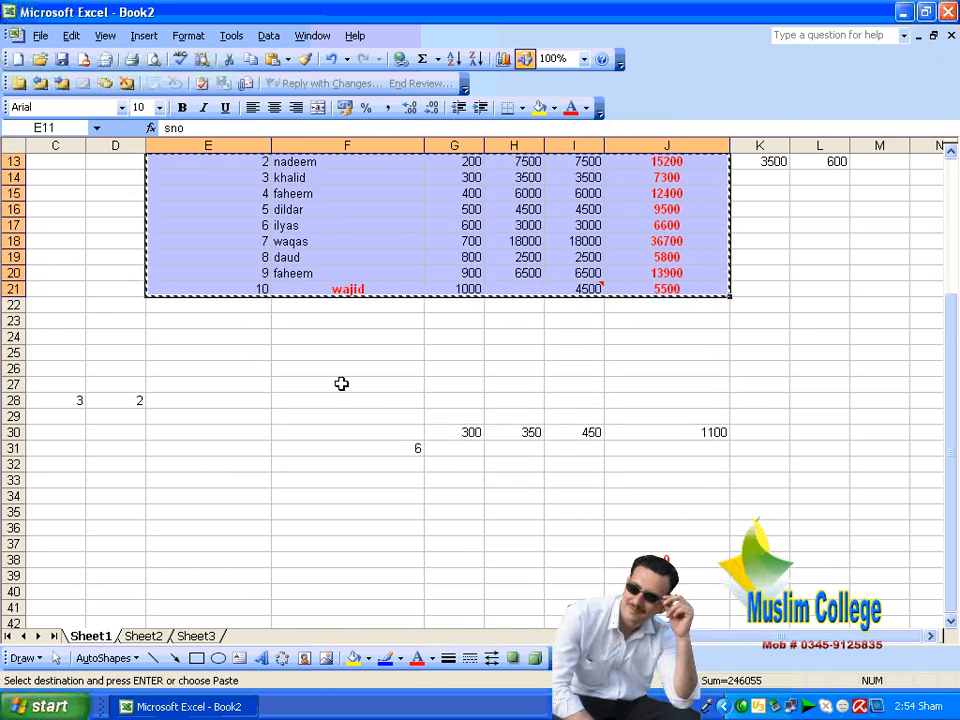
pyautogui.click(208, 385)
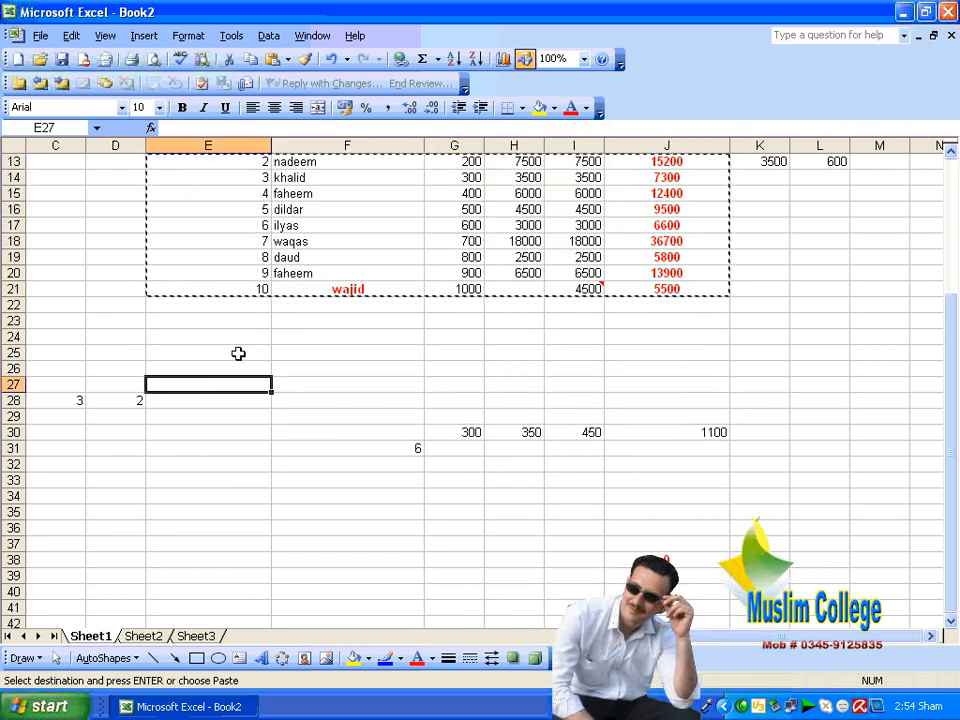
# - Delete the contents of C28 and D28 and return to cell E27
pyautogui.press('Left')
pyautogui.press('Left')
pyautogui.press('Down')
pyautogui.press('Delete')
pyautogui.press('Right')
pyautogui.press('Delete')
pyautogui.press('Up')
pyautogui.press('Right')
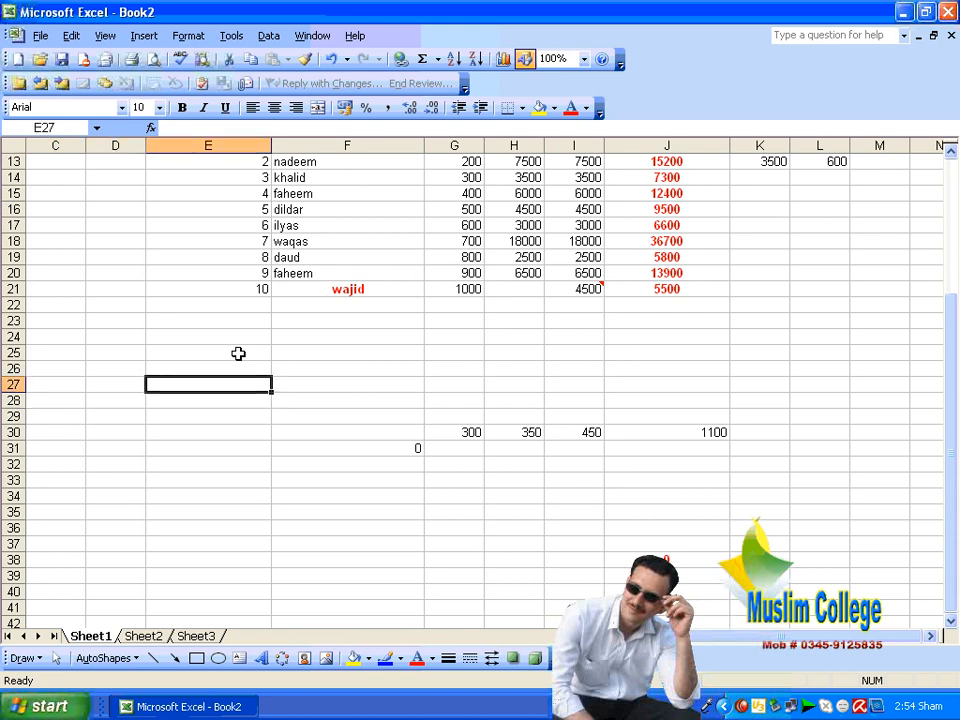
# - Copy the salary table E11:J21 and paste it at E27, and undo the paste
pyautogui.scroll(4, 238, 353)
pyautogui.moveTo(213, 320); pyautogui.dragTo(632, 478)
pyautogui.rightClick(537, 408)
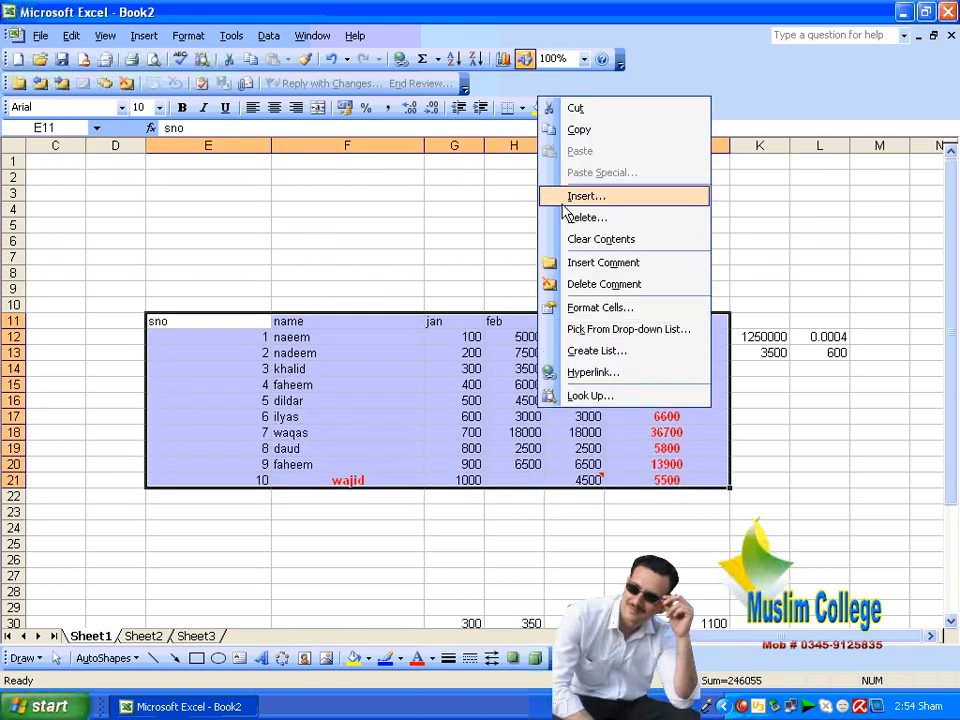
pyautogui.click(570, 128)
pyautogui.scroll(-6, 527, 274)
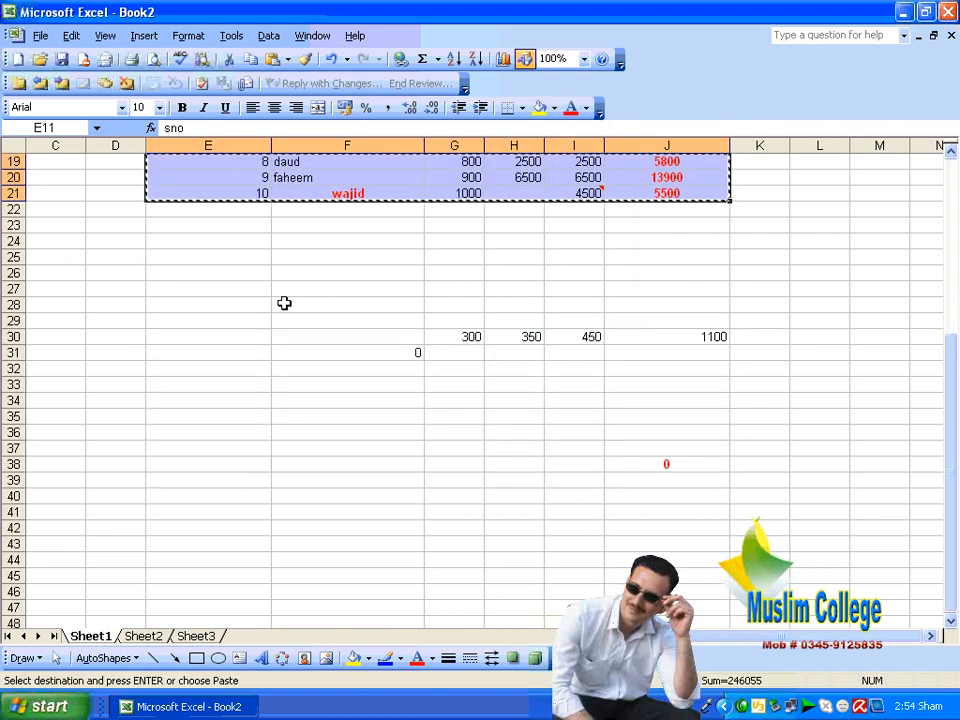
pyautogui.click(183, 292)
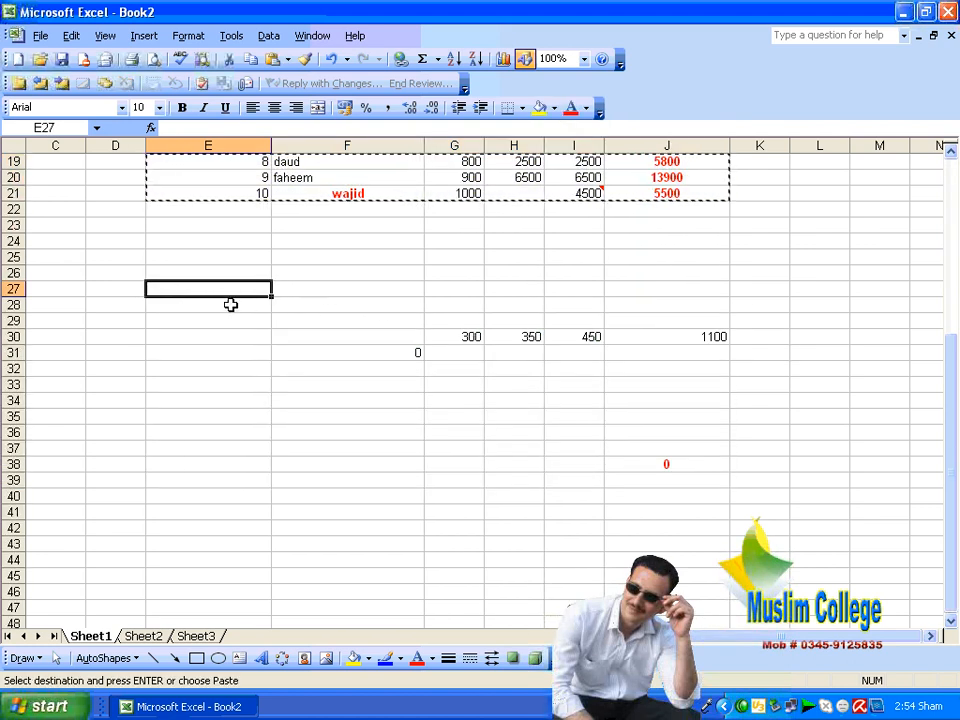
pyautogui.rightClick(219, 291)
pyautogui.click(305, 348)
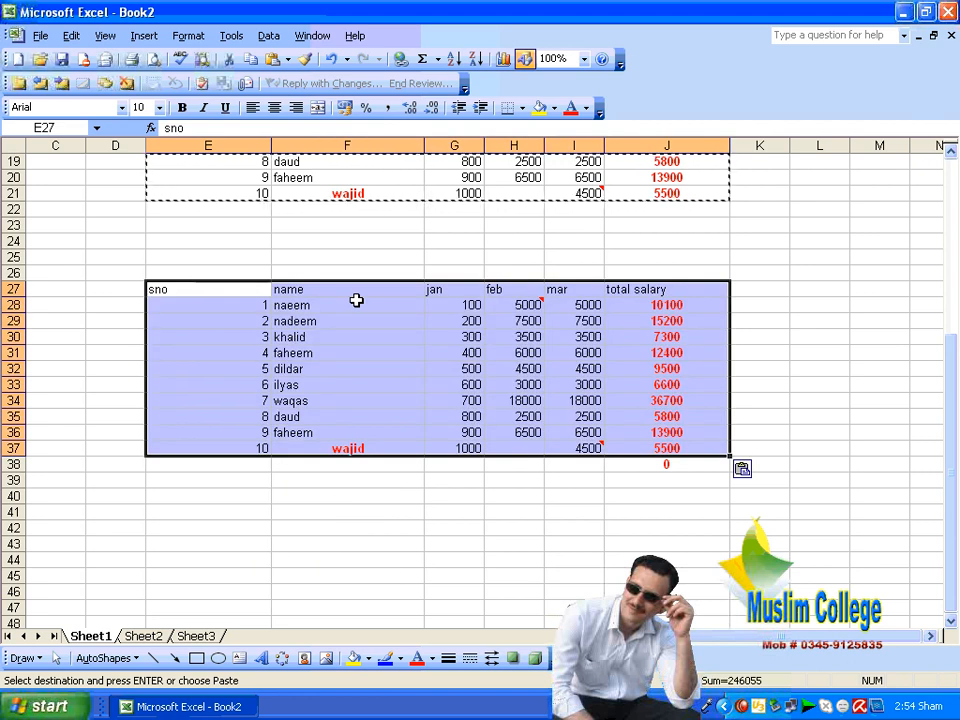
pyautogui.press('Delete')
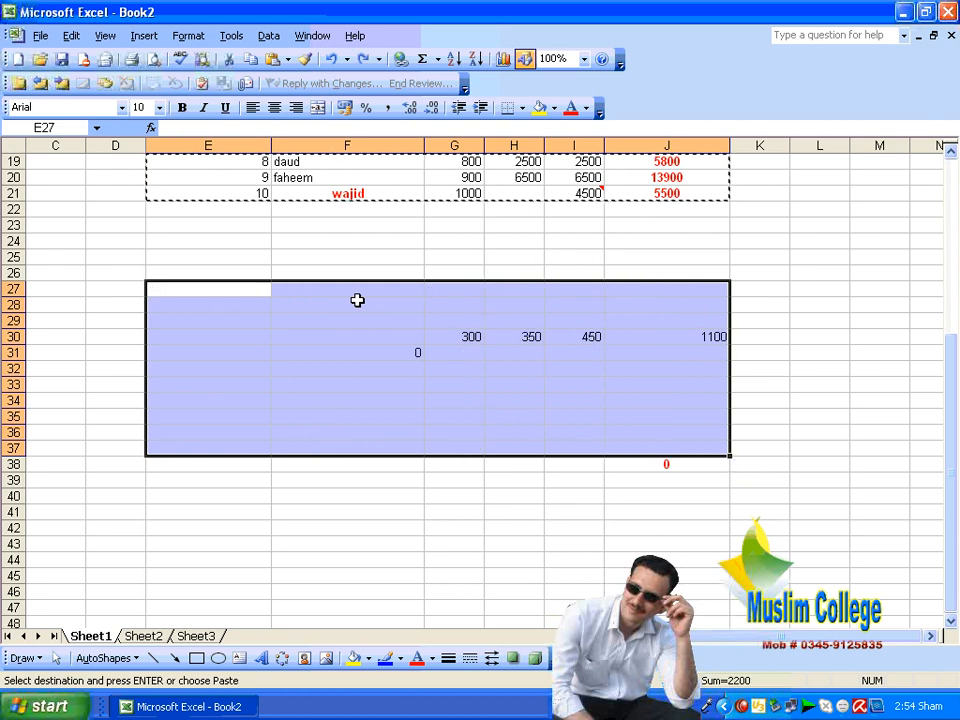
# - Delete the leftover contents of the range F30:J42 below the salary table
pyautogui.click(478, 411)
pyautogui.moveTo(388, 334); pyautogui.dragTo(711, 529)
pyautogui.press('Delete')
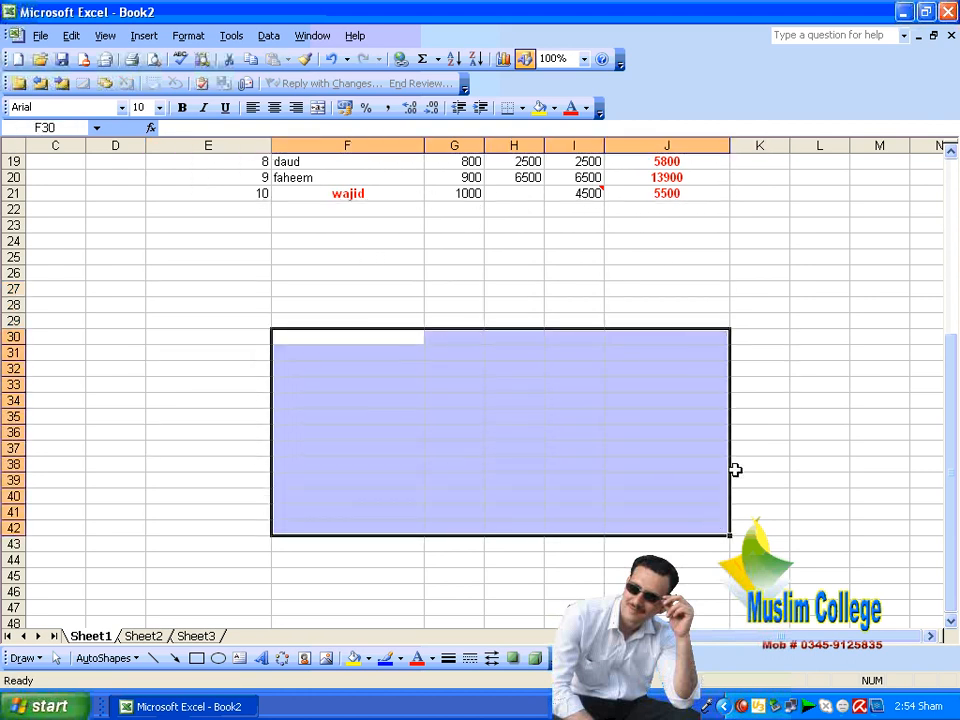
# - Copy the salary table E11:J21, without columns K and L, and paste it at E29
pyautogui.click(619, 257)
pyautogui.scroll(6, 555, 264)
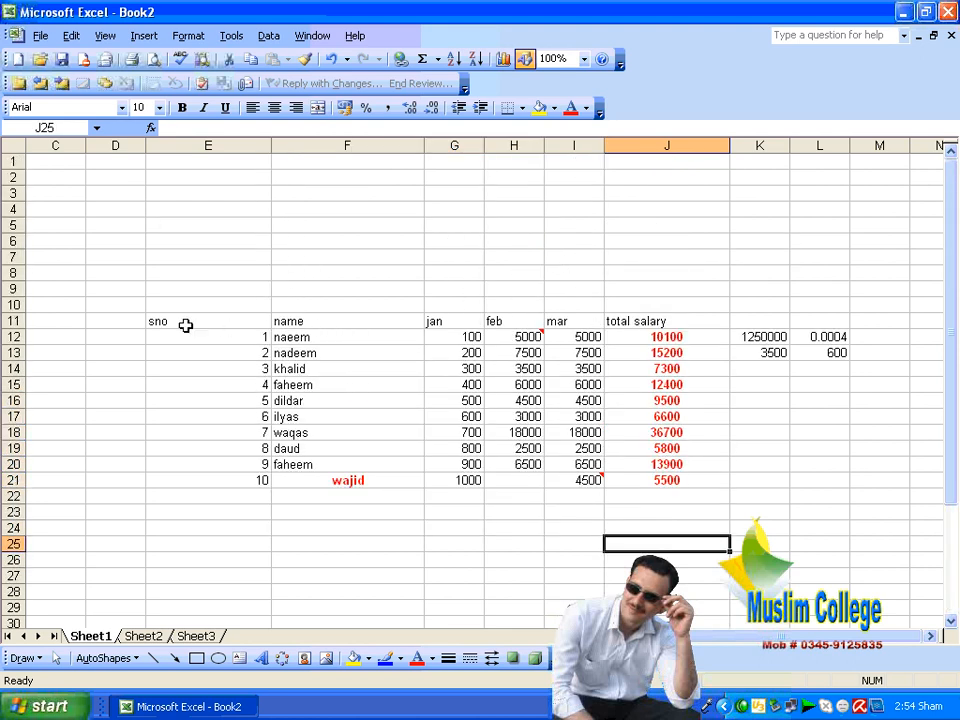
pyautogui.moveTo(185, 321); pyautogui.dragTo(816, 480)
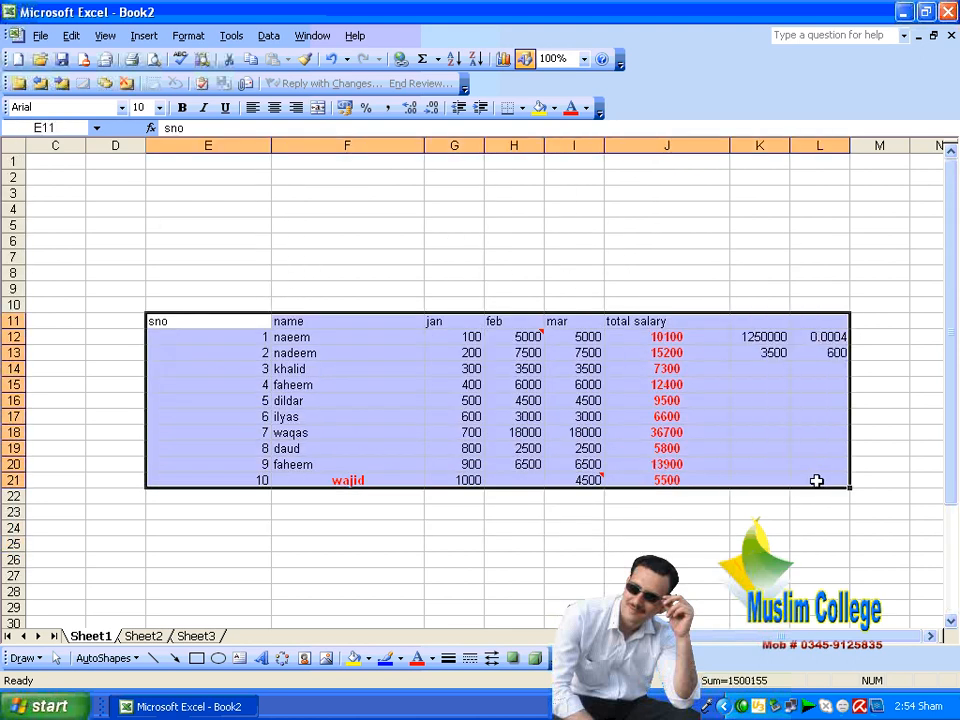
pyautogui.click(816, 480)
pyautogui.click(672, 523)
pyautogui.moveTo(201, 324); pyautogui.dragTo(655, 481)
pyautogui.rightClick(518, 388)
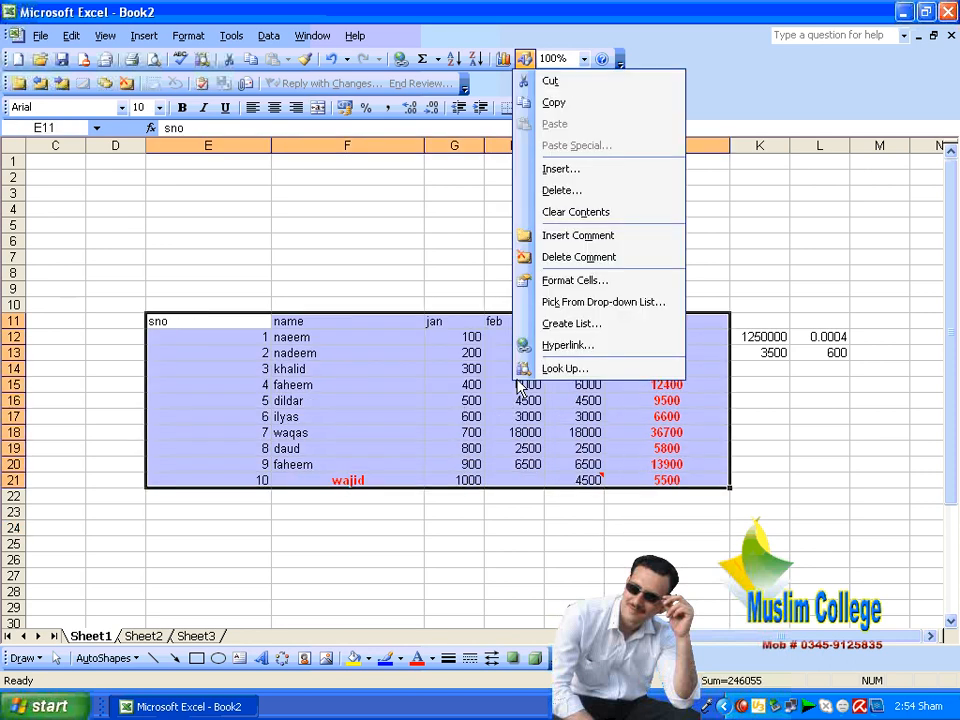
pyautogui.click(594, 104)
pyautogui.scroll(-3, 626, 214)
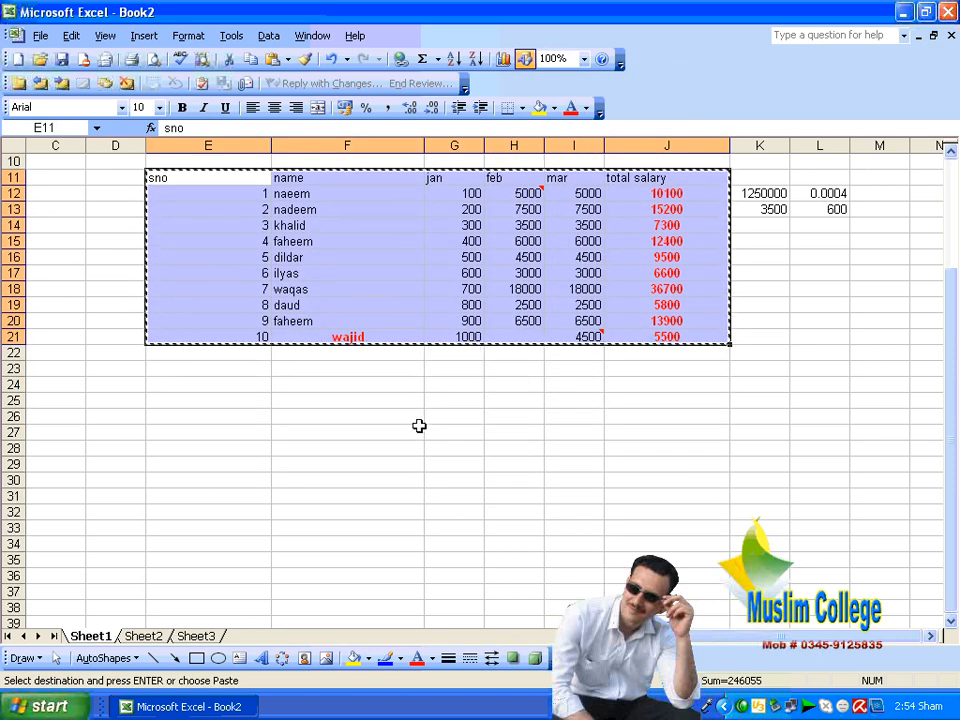
pyautogui.click(176, 463)
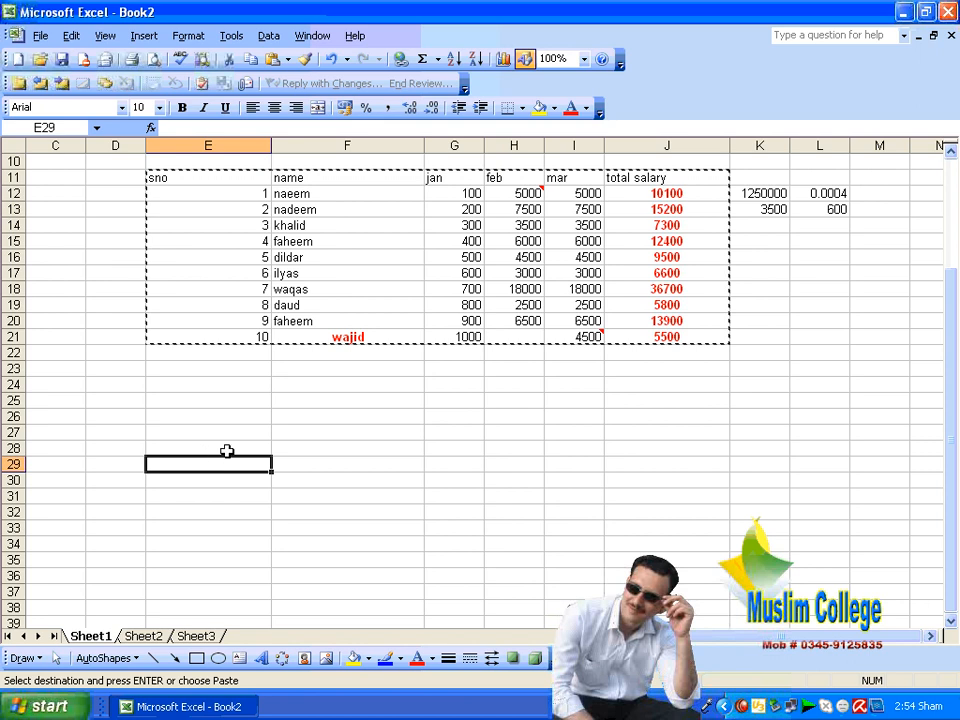
pyautogui.rightClick(214, 461)
pyautogui.click(308, 206)
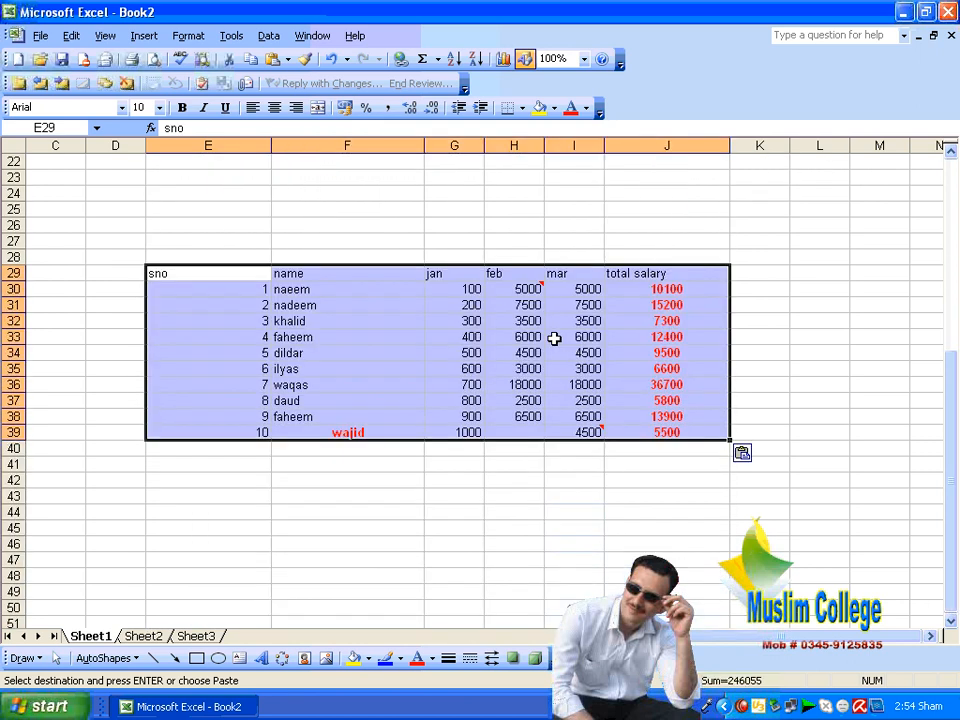
# - Enter 500000 in H39, the blank feb cell in the last row of the pasted table
pyautogui.click(521, 430)
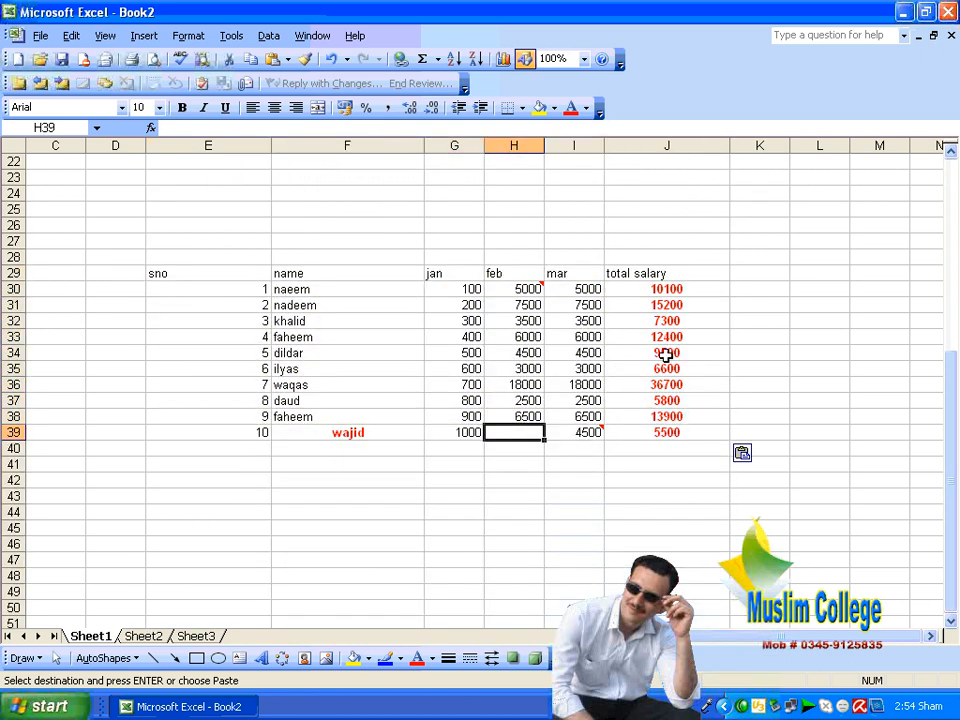
pyautogui.write('5000')
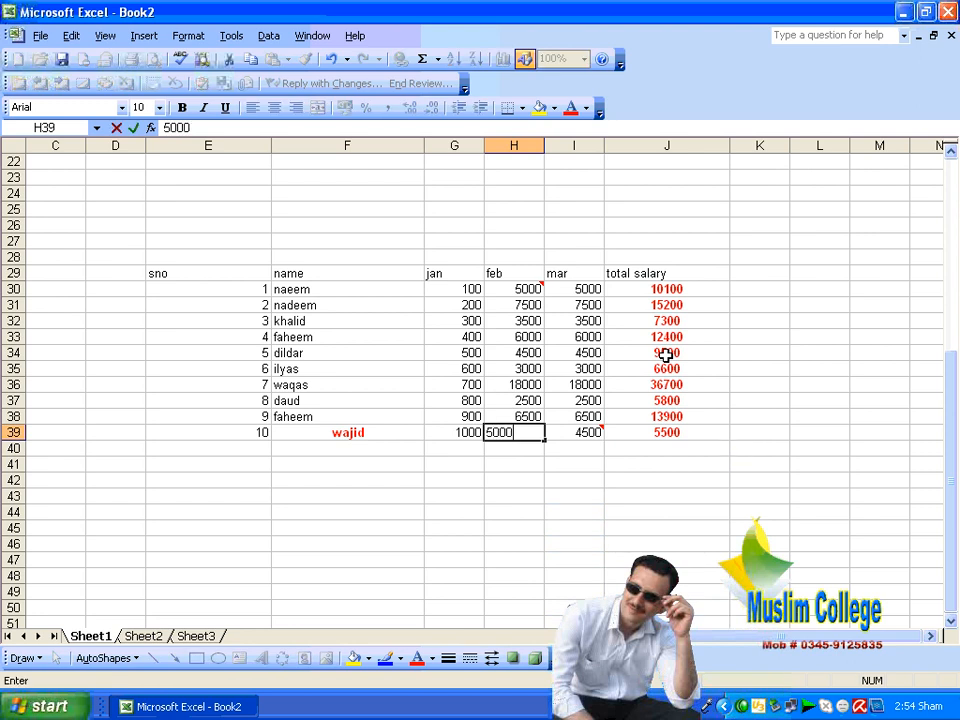
pyautogui.write('00')
pyautogui.click(677, 447)
# - Clear the mar and total salary columns of the pasted table, I29:J39
pyautogui.moveTo(667, 433); pyautogui.dragTo(572, 274)
pyautogui.press('Delete')
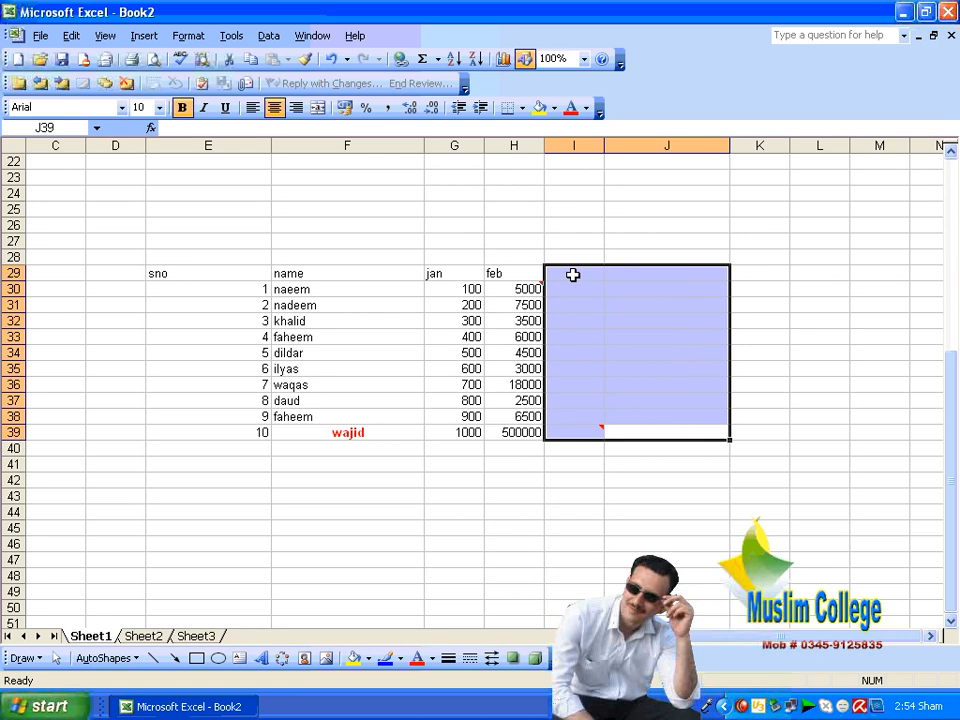
pyautogui.click(608, 489)
# - Fill the sno header cell E29 of the pasted table with yellow
pyautogui.click(525, 415)
pyautogui.moveTo(525, 415); pyautogui.dragTo(195, 257)
pyautogui.press('Down')
pyautogui.press('Up')
pyautogui.press('Up')
pyautogui.press('Up')
pyautogui.press('Up')
pyautogui.press('Up')
pyautogui.press('Up')
pyautogui.press('Up')
pyautogui.press('Up')
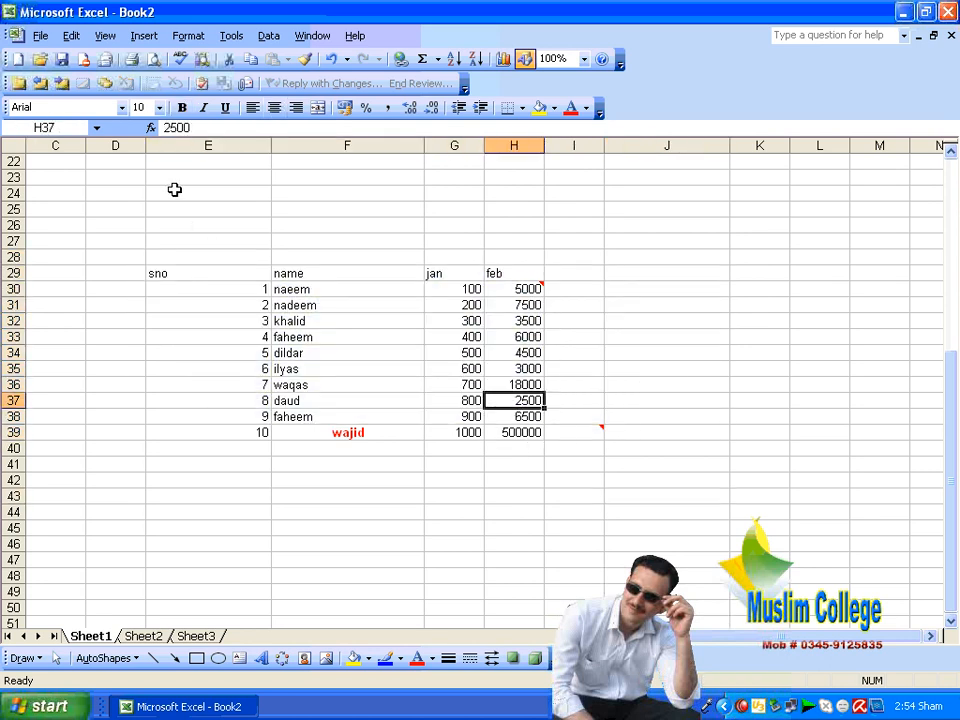
pyautogui.press('Up')
pyautogui.press('Left')
pyautogui.press('Left')
pyautogui.press('Left')
pyautogui.press('Up')
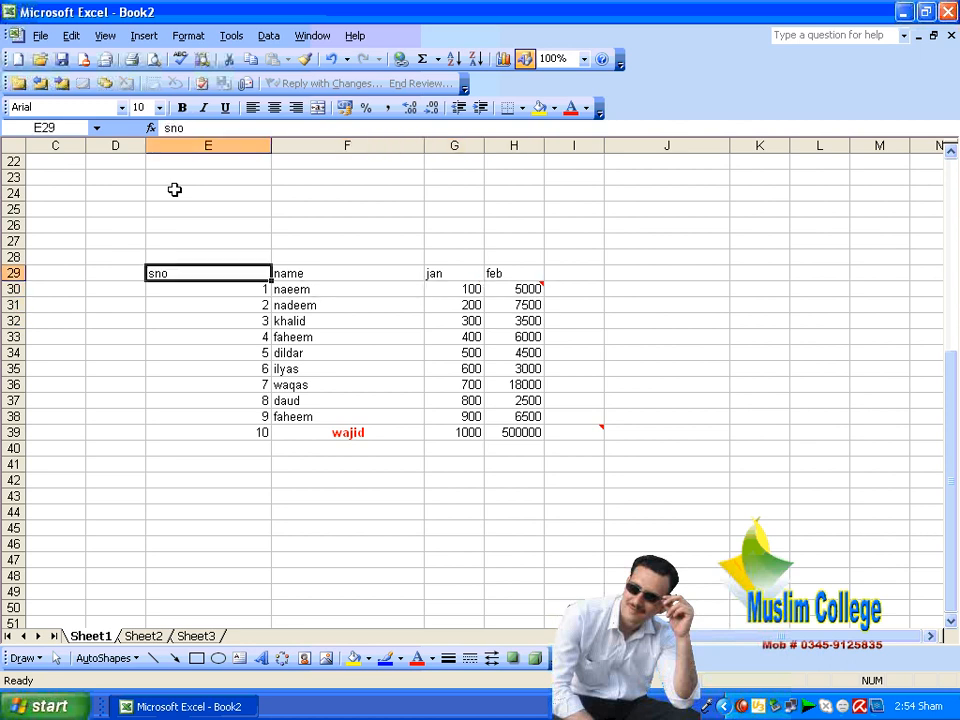
pyautogui.click(538, 108)
pyautogui.click(667, 352)
# - Clear the remaining contents of the pasted table in E29:H38 and E39:G39, keeping the 500000 in H39
pyautogui.moveTo(240, 273); pyautogui.dragTo(533, 414)
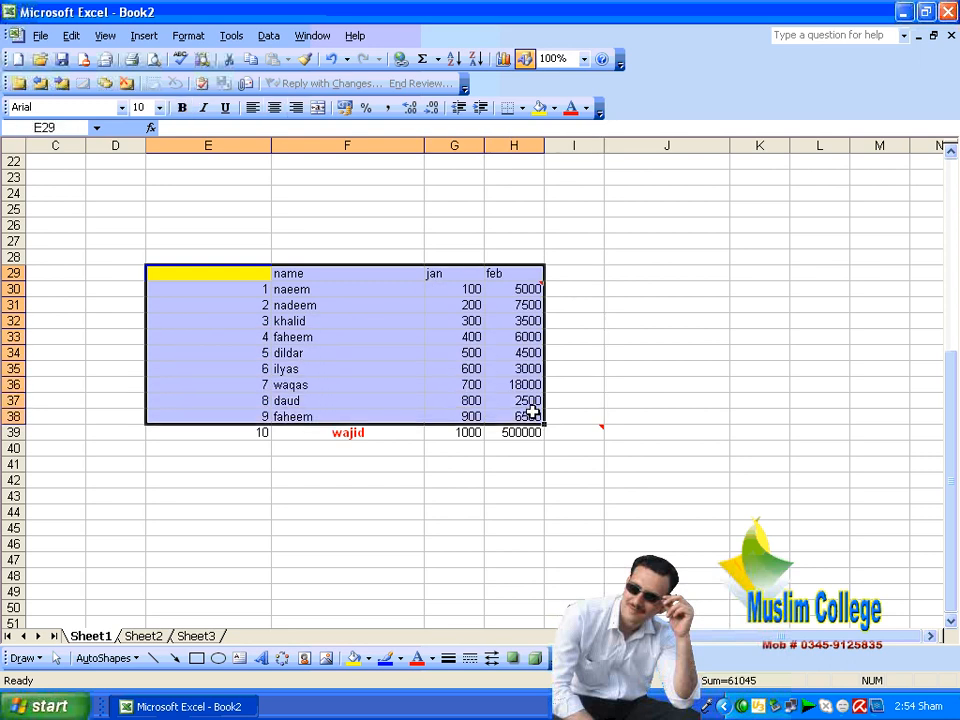
pyautogui.press('Delete')
pyautogui.moveTo(238, 388); pyautogui.dragTo(439, 497)
pyautogui.press('Delete')
pyautogui.click(781, 430)
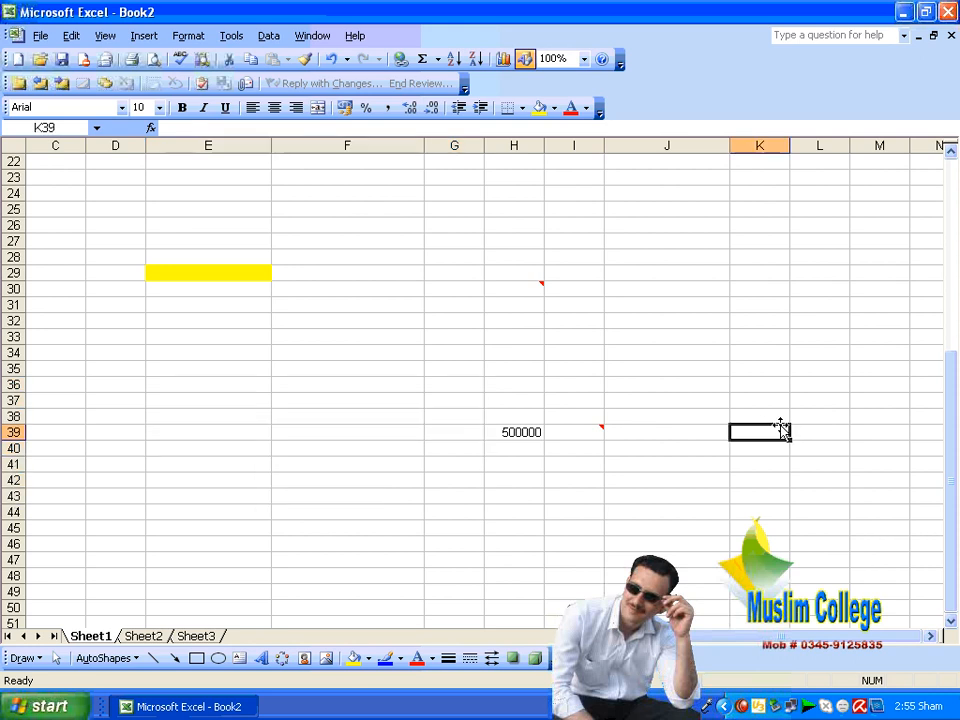
# - Copy the original salary table E11:J21 again
pyautogui.scroll(7, 720, 435)
pyautogui.moveTo(172, 319); pyautogui.dragTo(671, 478)
pyautogui.rightClick(495, 388)
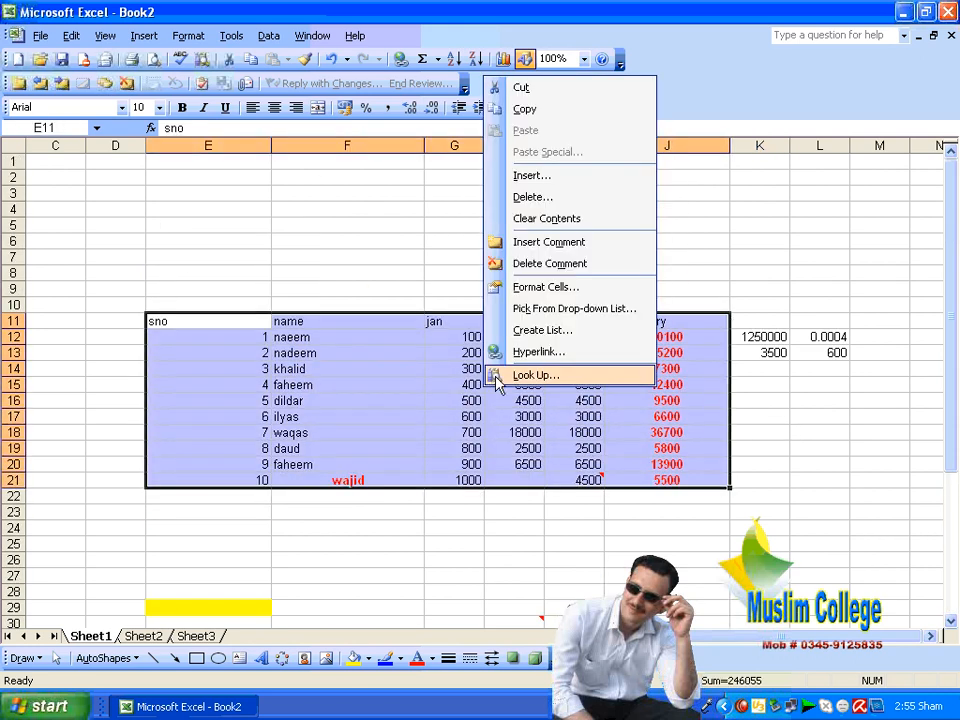
pyautogui.click(518, 107)
pyautogui.scroll(-4, 492, 218)
# - Paste the copied table normally at E29, undo the paste, and select H39
pyautogui.click(225, 414)
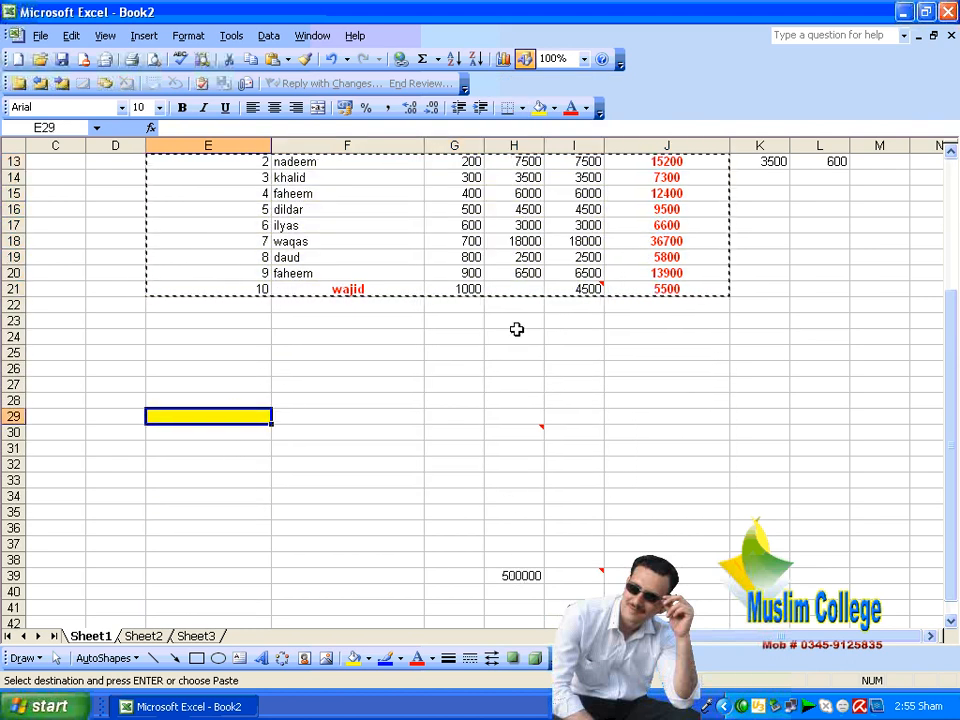
pyautogui.rightClick(240, 418)
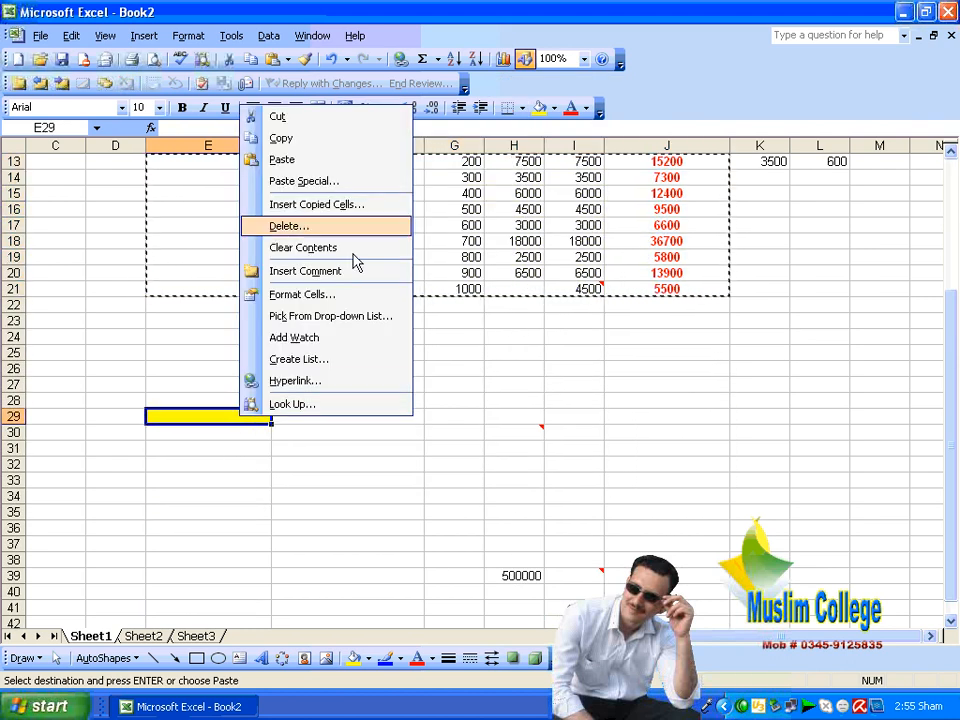
pyautogui.click(371, 163)
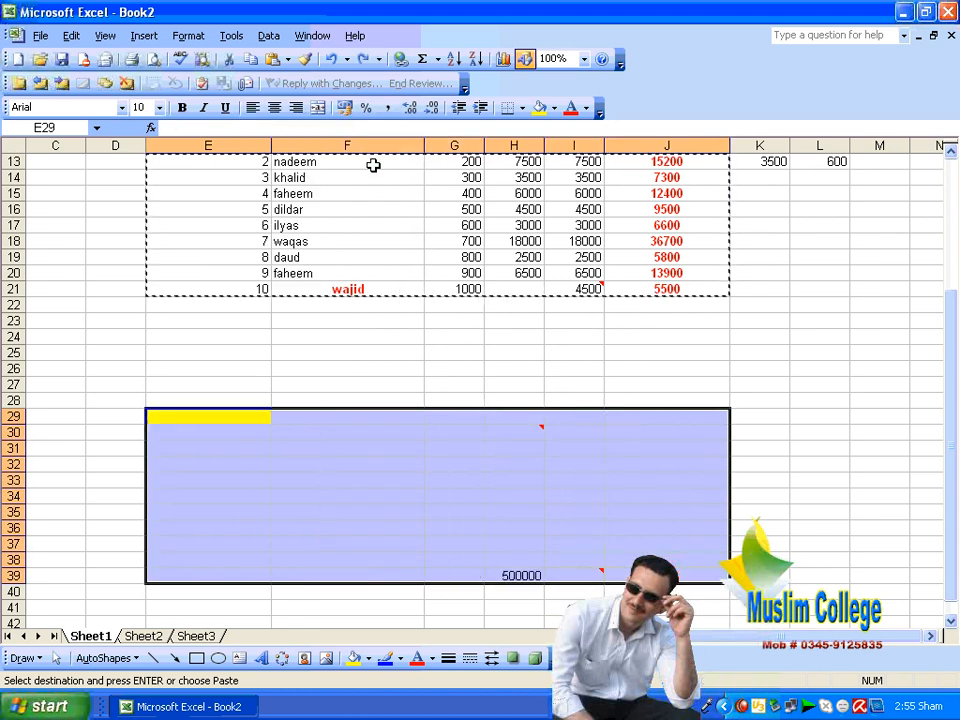
pyautogui.click(540, 578)
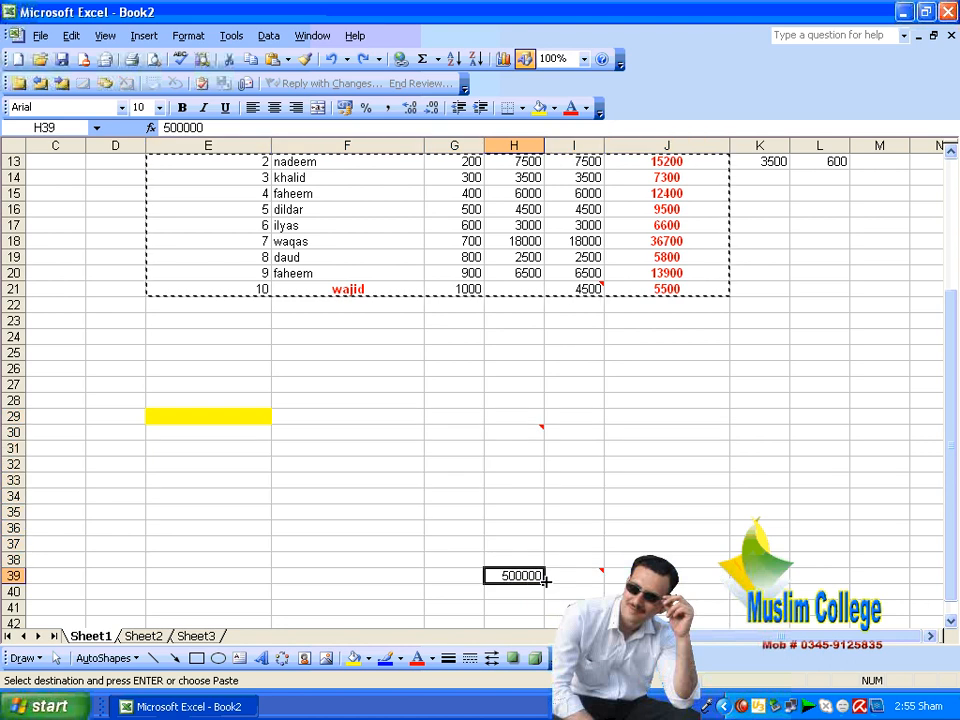
pyautogui.moveTo(546, 585)
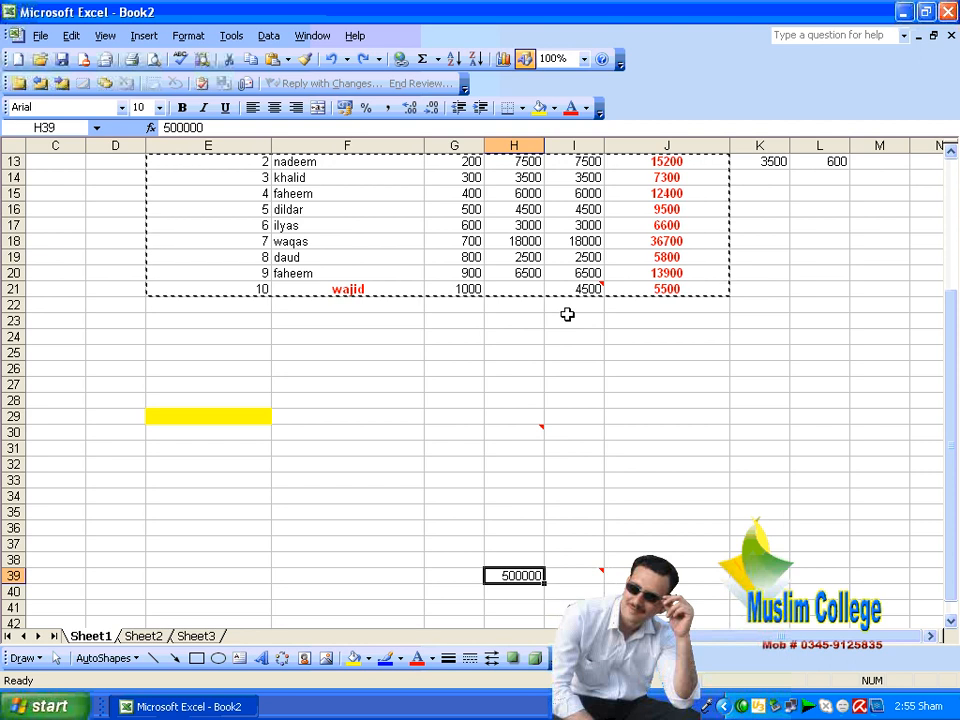
# - Paste the copied table at E29 using Paste Special with Skip blanks, and clear the copy selection
pyautogui.click(233, 412)
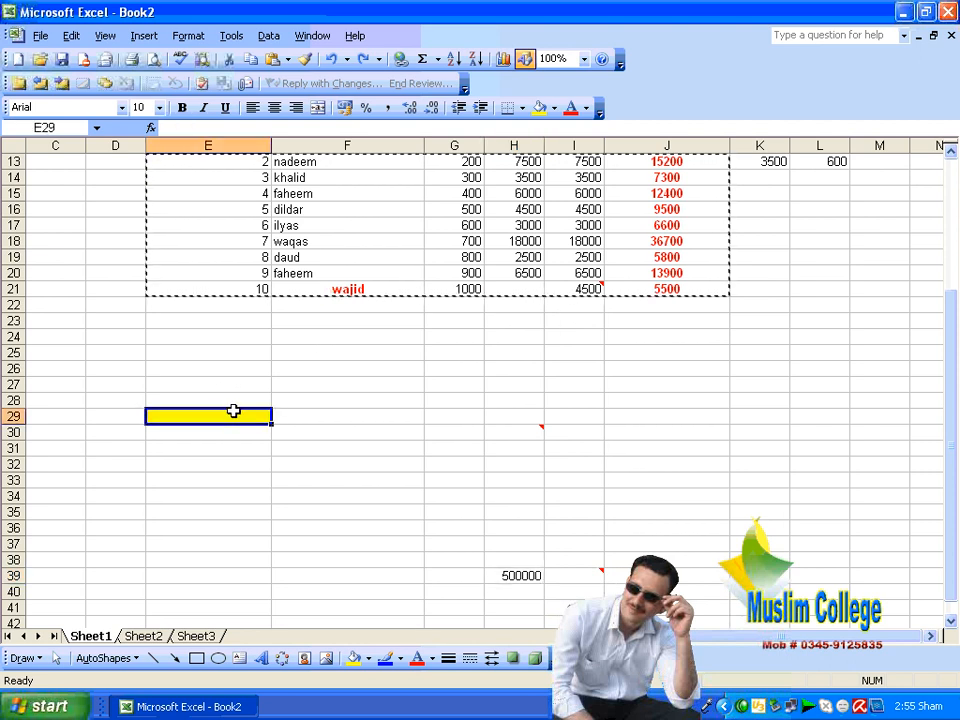
pyautogui.rightClick(233, 412)
pyautogui.click(321, 176)
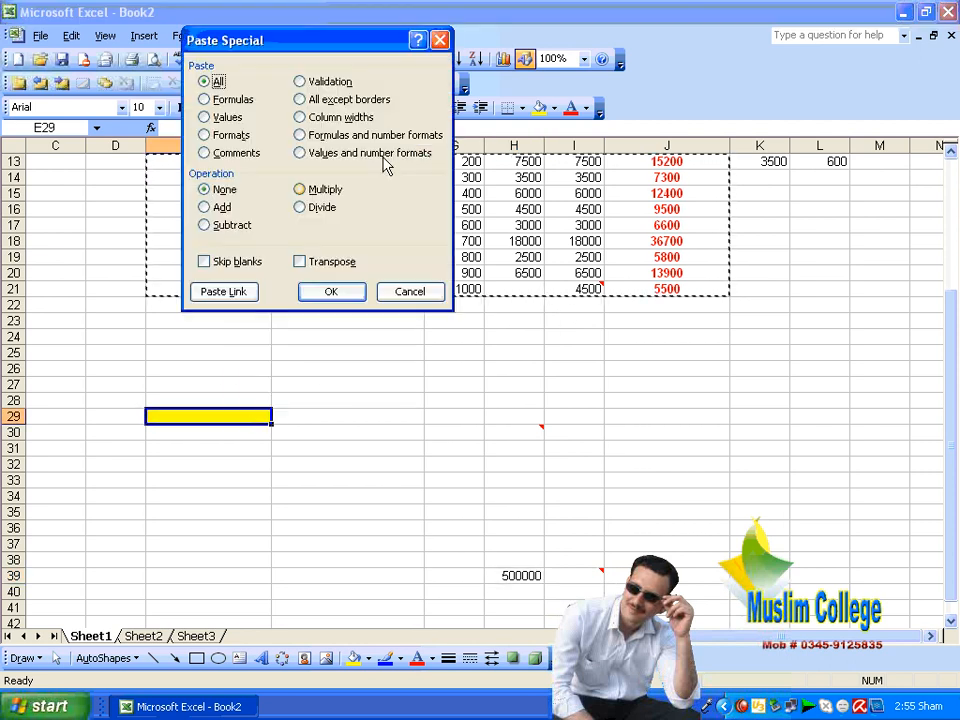
pyautogui.click(246, 267)
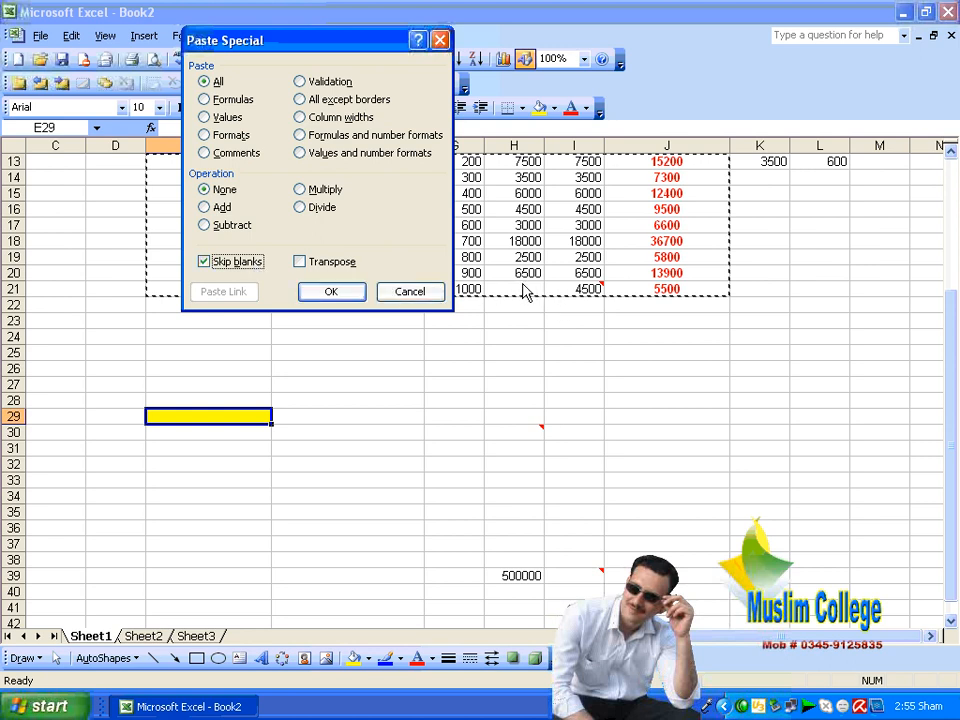
pyautogui.click(333, 291)
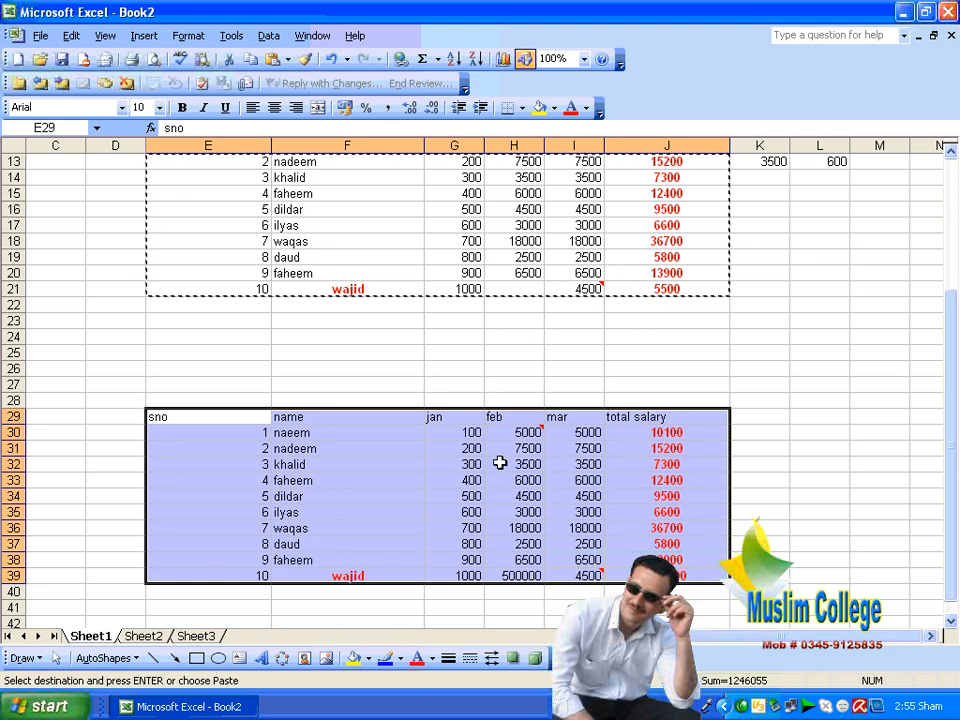
pyautogui.press('Escape')
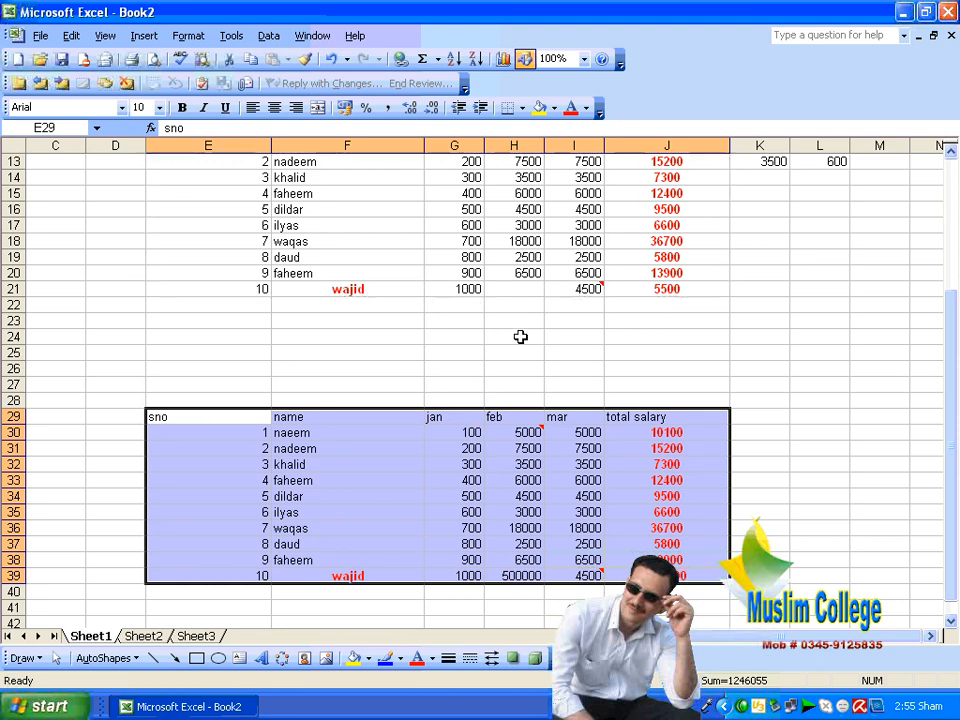
# - Copy the jan amount in G19 and paste it into H23 using Paste Special with Transpose
pyautogui.scroll(4, 512, 343)
pyautogui.scroll(-4, 512, 343)
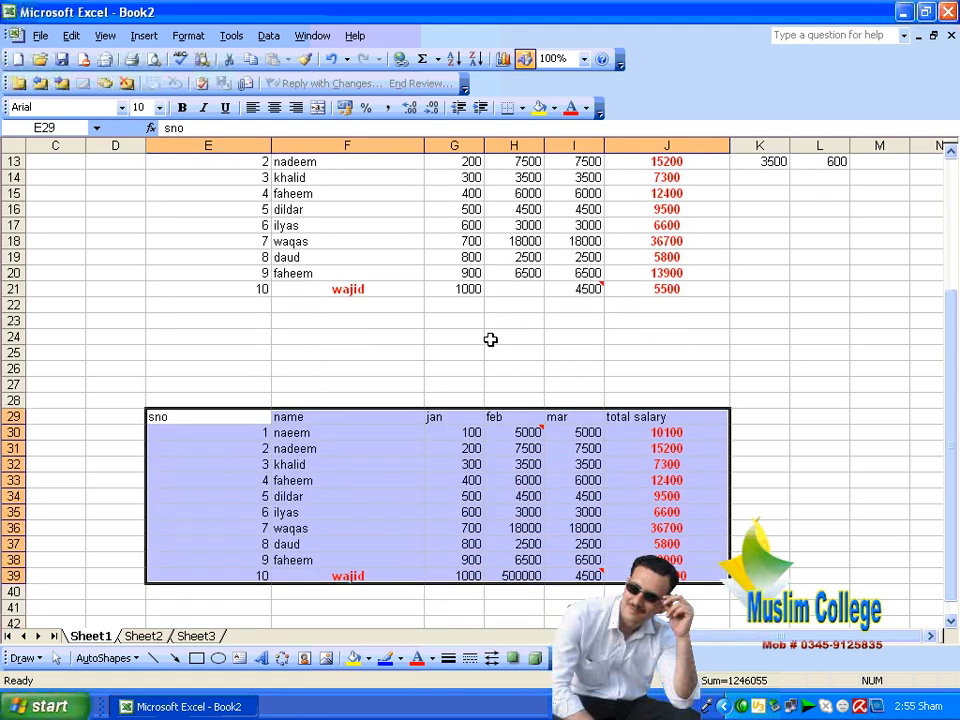
pyautogui.rightClick(455, 263)
pyautogui.click(506, 313)
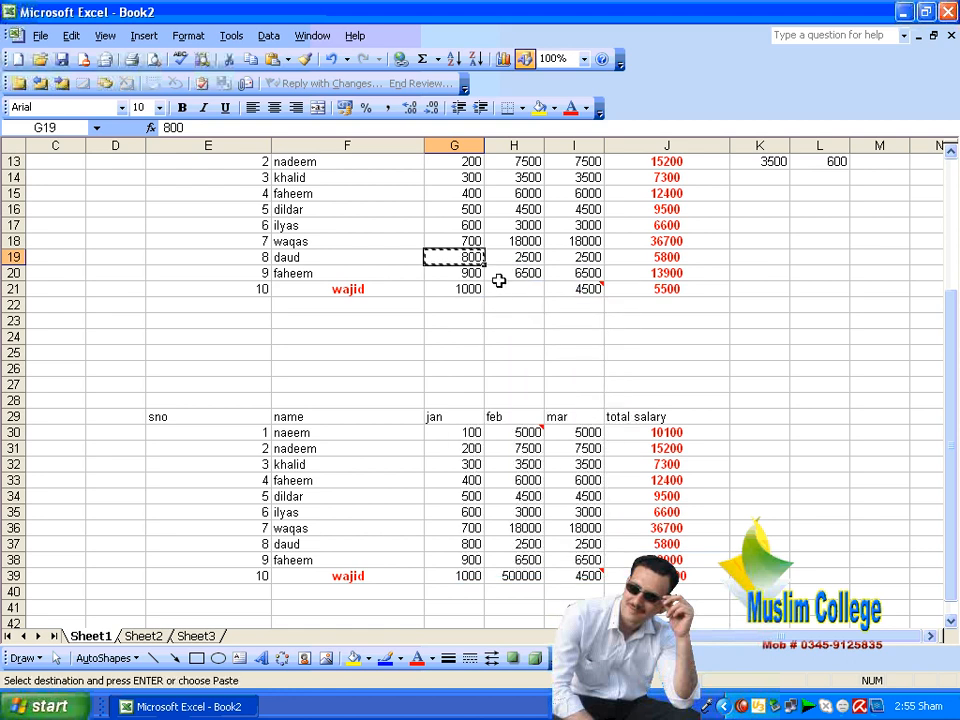
pyautogui.click(514, 317)
pyautogui.rightClick(514, 318)
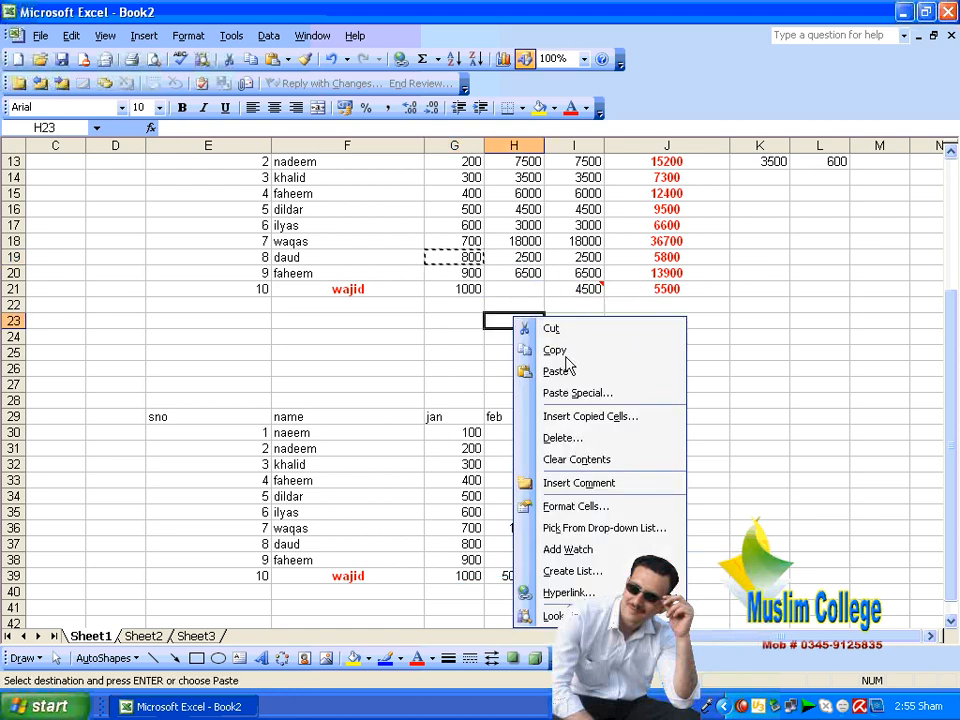
pyautogui.click(586, 392)
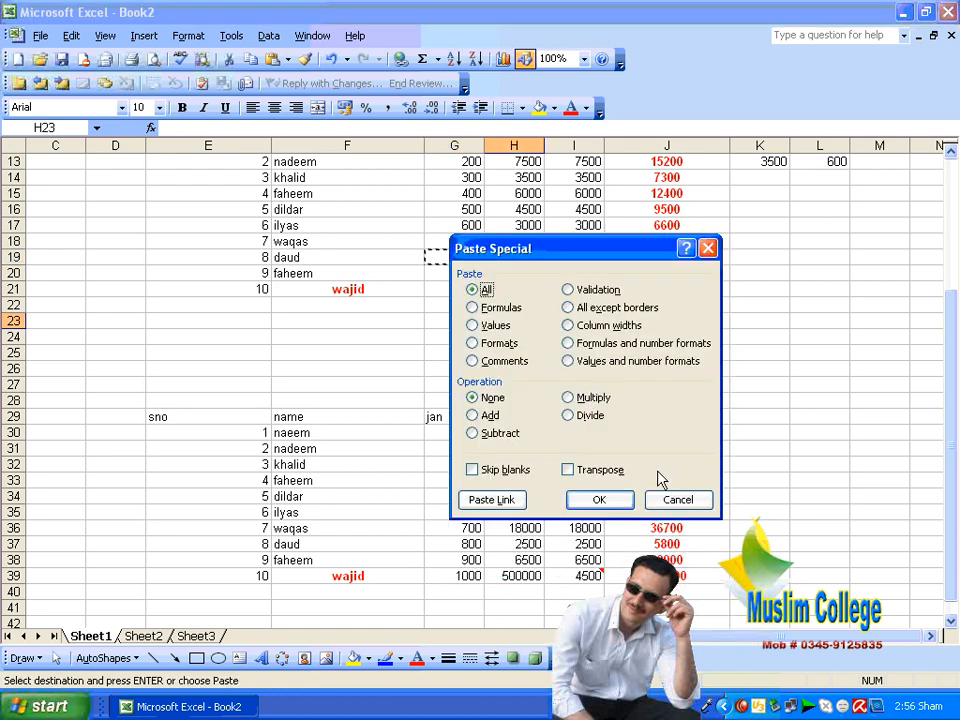
pyautogui.click(598, 475)
pyautogui.click(600, 500)
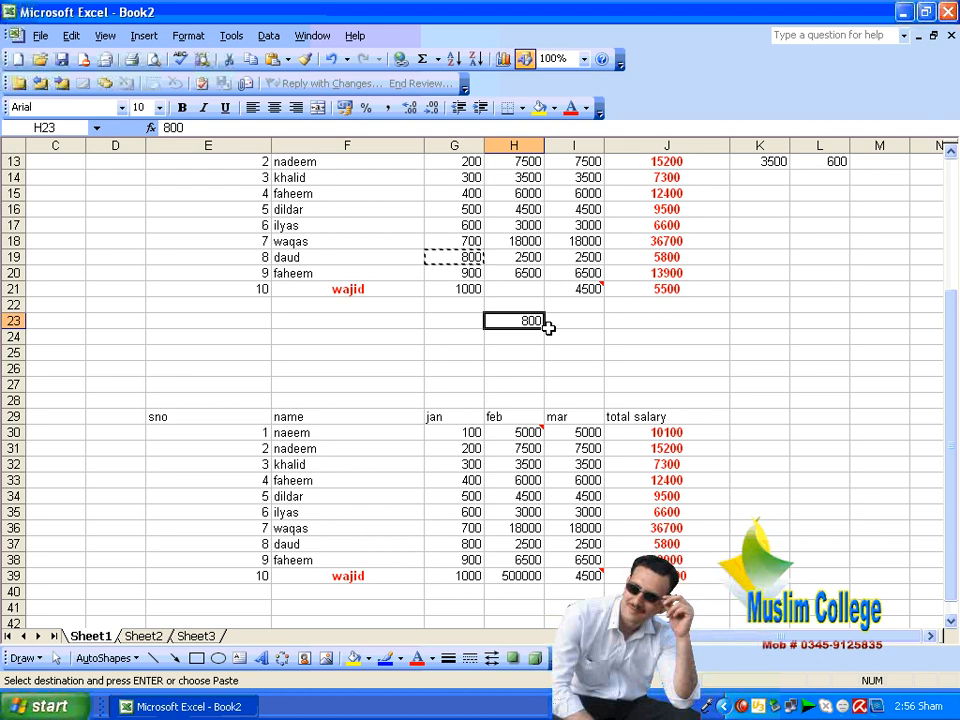
# - Copy the total salary in J17, paste it into F19 as a link using Paste Special, and clear the copy selection
pyautogui.press('Escape')
pyautogui.click(585, 241)
pyautogui.rightClick(585, 243)
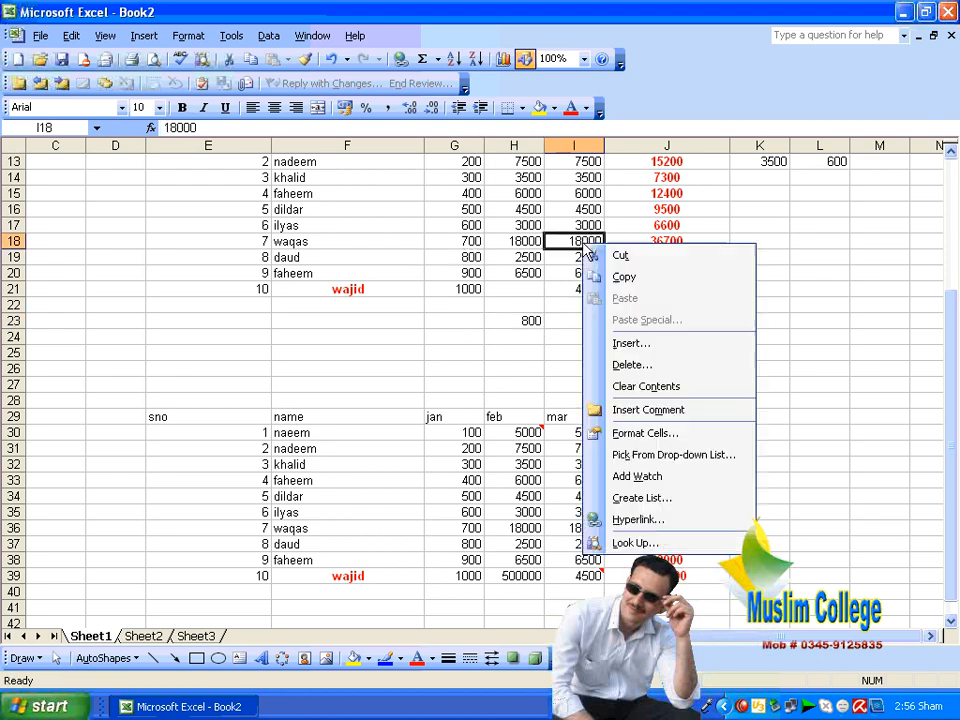
pyautogui.click(682, 224)
pyautogui.rightClick(700, 223)
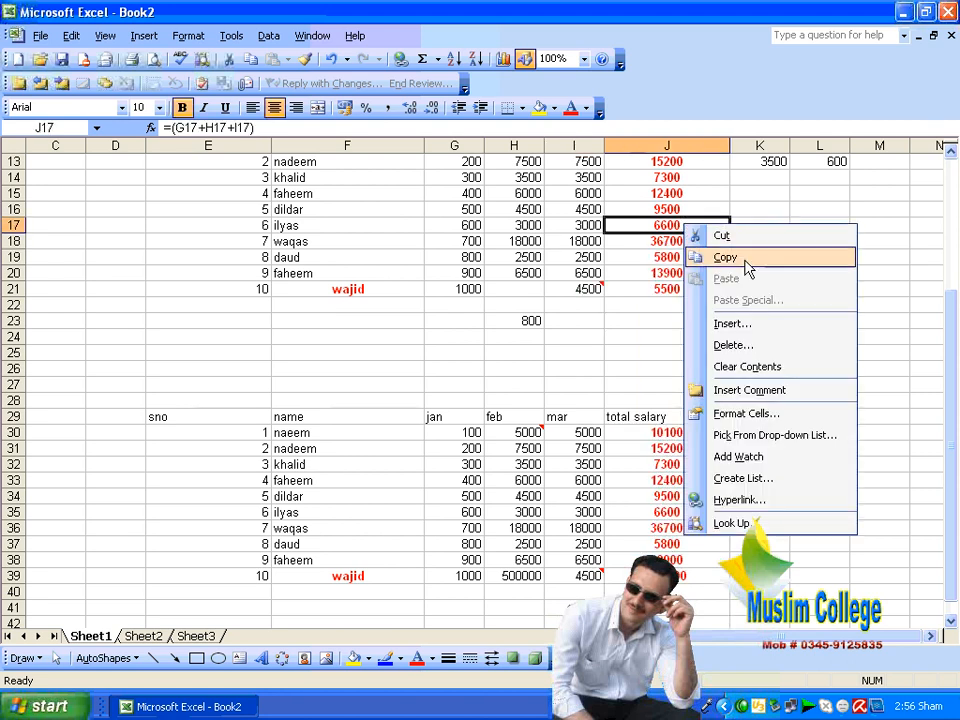
pyautogui.click(745, 258)
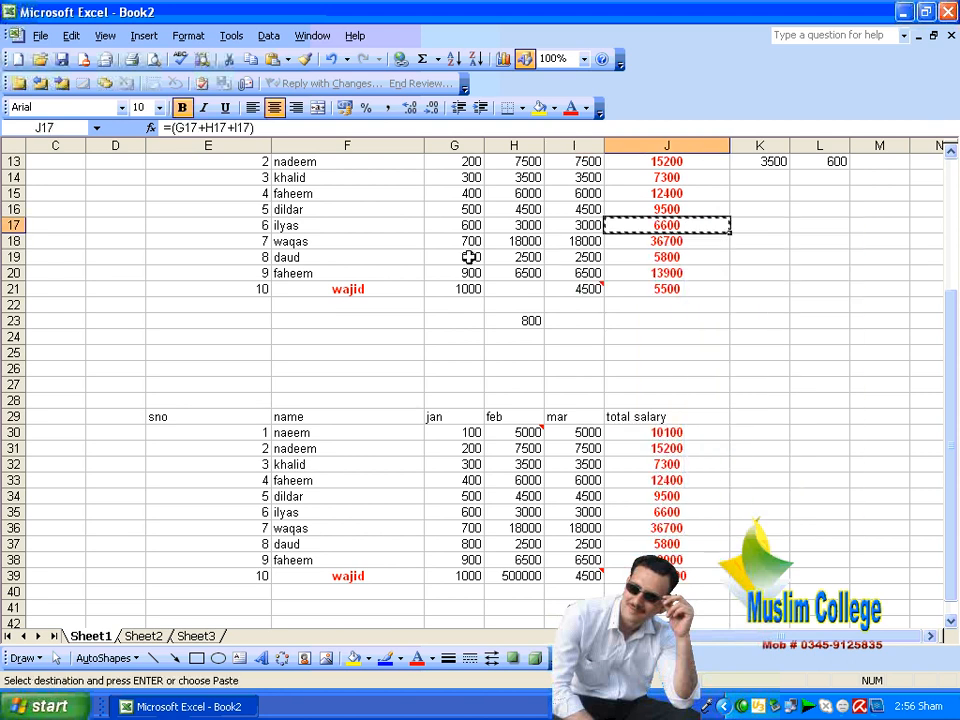
pyautogui.rightClick(305, 258)
pyautogui.click(370, 334)
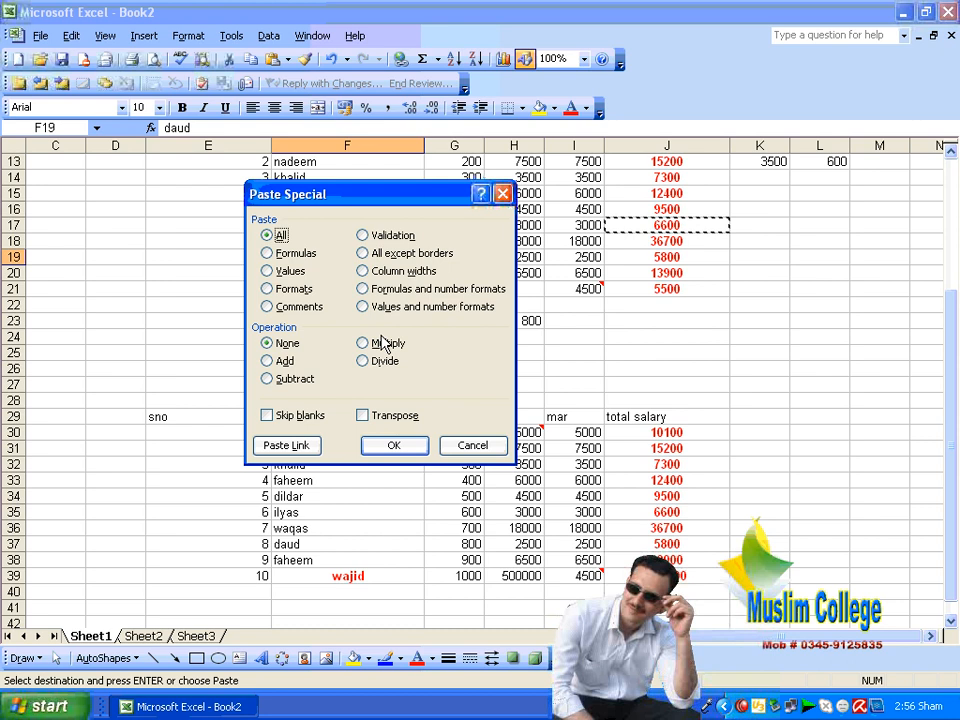
pyautogui.click(300, 447)
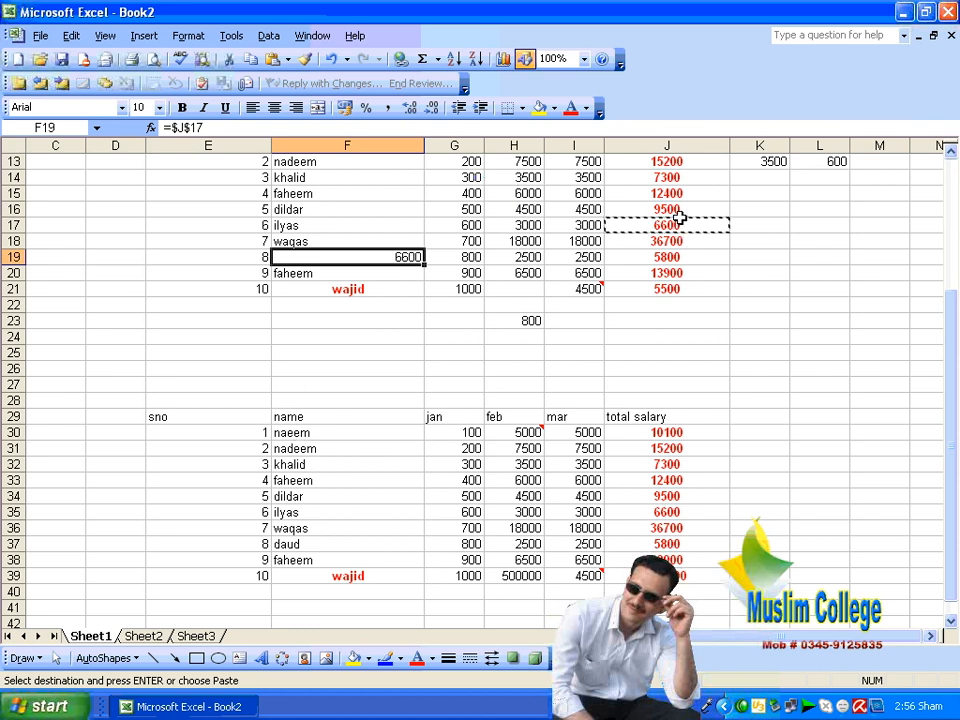
pyautogui.press('Escape')
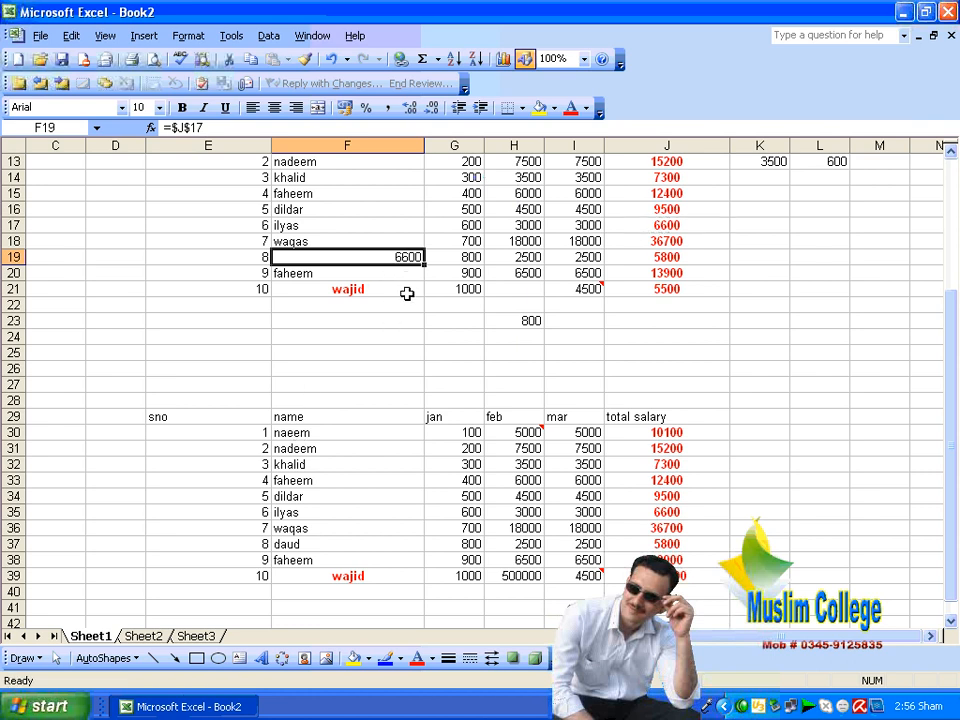
# - Replace the total salary formula in J17 with the value 45555 to test the linked cell
pyautogui.click(407, 289)
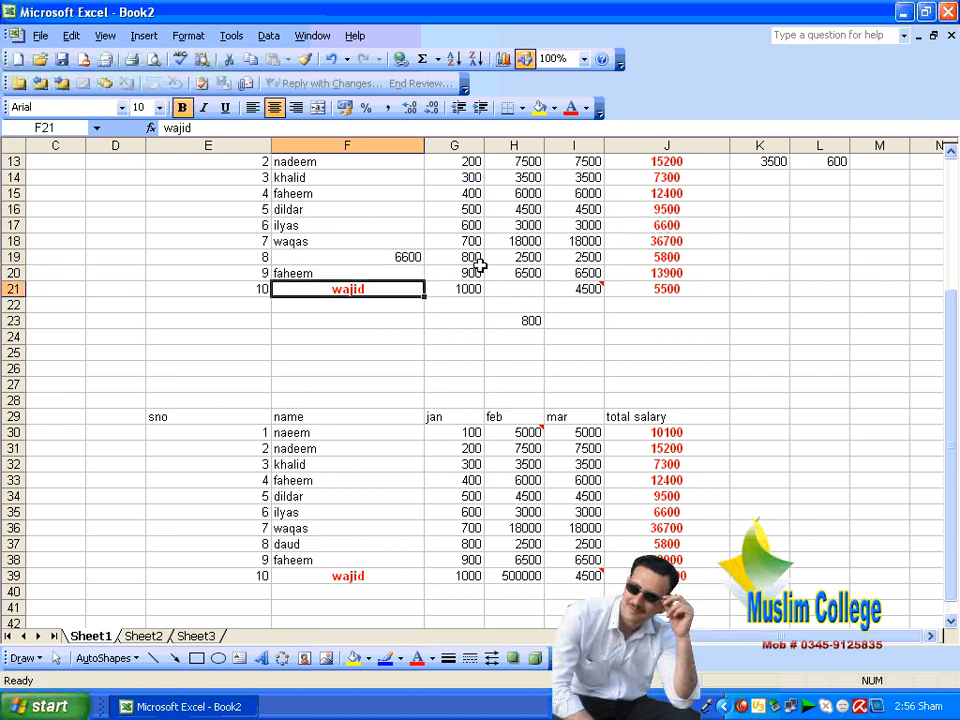
pyautogui.click(649, 226)
pyautogui.write('4555')
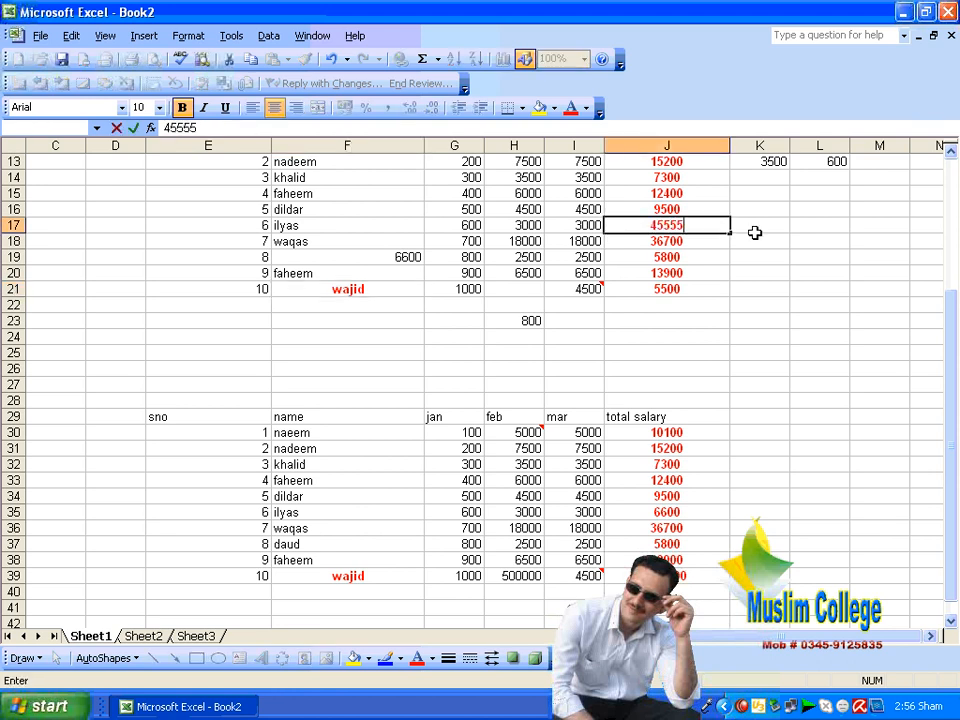
pyautogui.write('5')
pyautogui.press('Return')
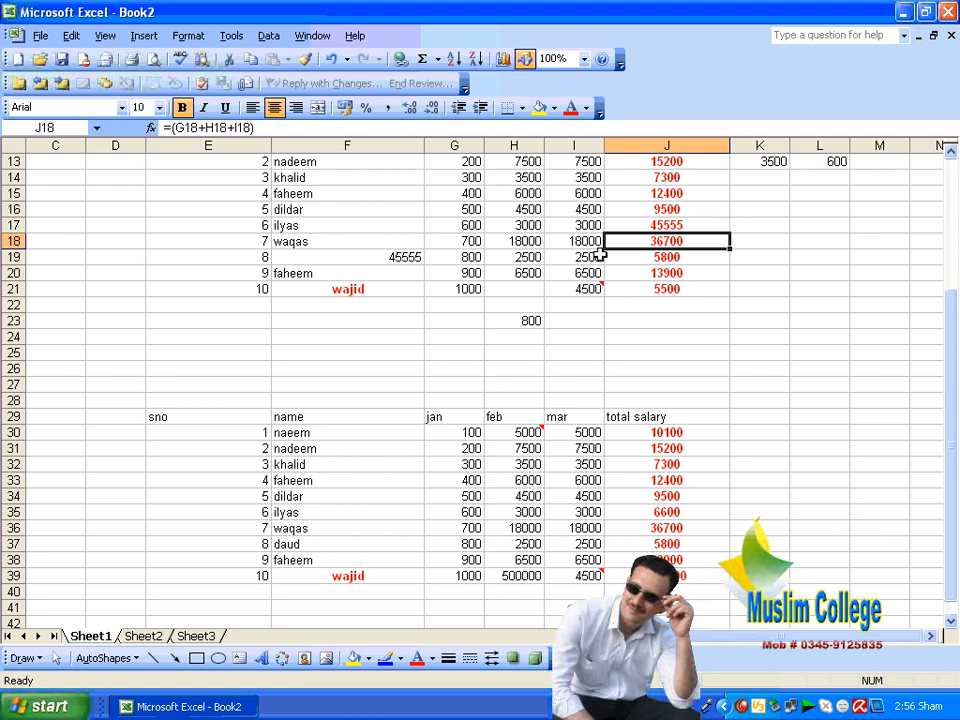
# - Copy the total salary in J18, review the Paste Special options for G21, and close them without pasting
pyautogui.rightClick(652, 247)
pyautogui.click(690, 279)
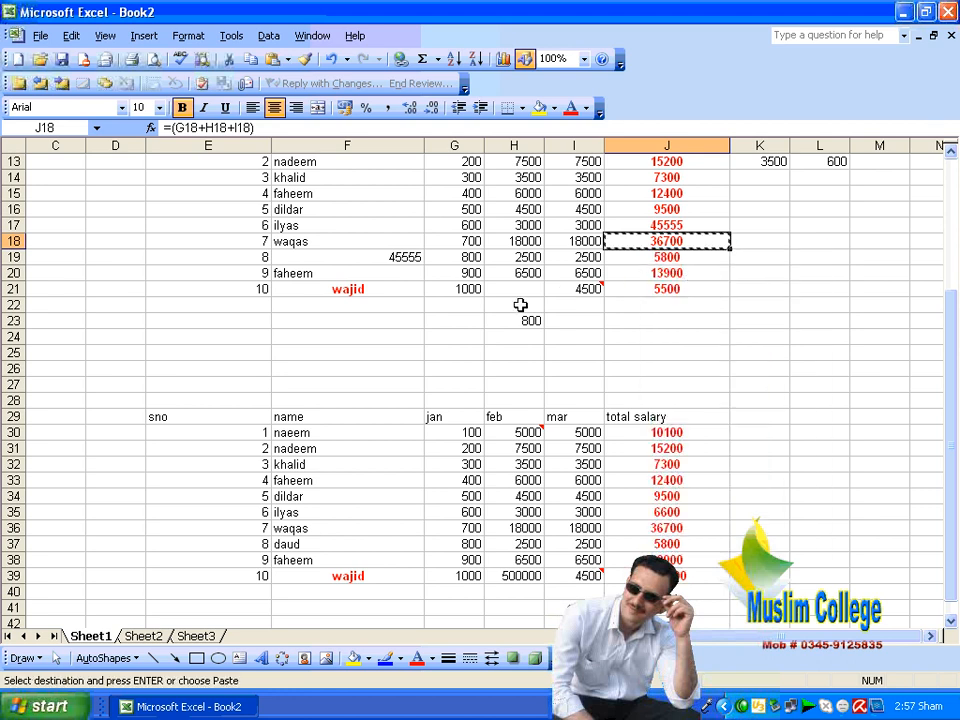
pyautogui.rightClick(466, 289)
pyautogui.click(557, 367)
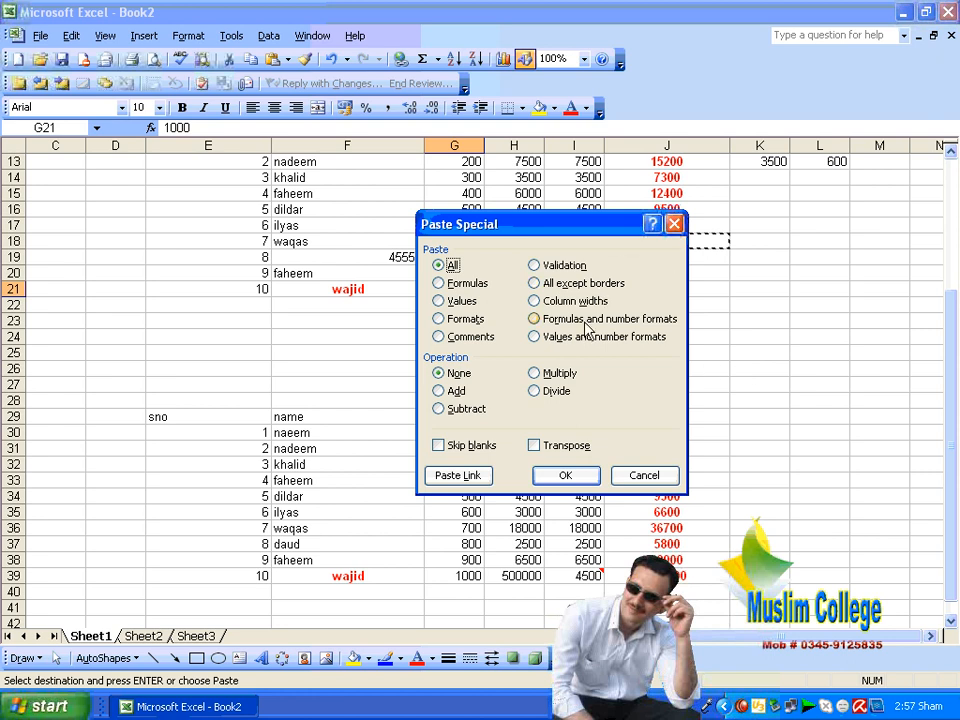
pyautogui.click(674, 223)
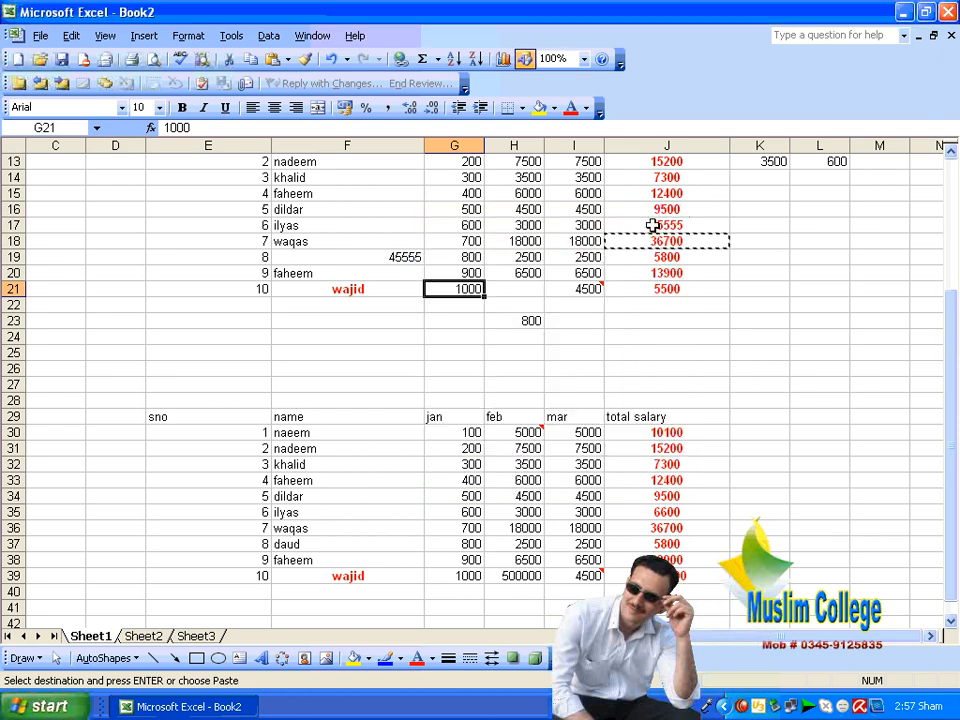
# - Review the number format categories in Format Cells for G21 and cancel without applying any
pyautogui.click(186, 36)
pyautogui.click(231, 62)
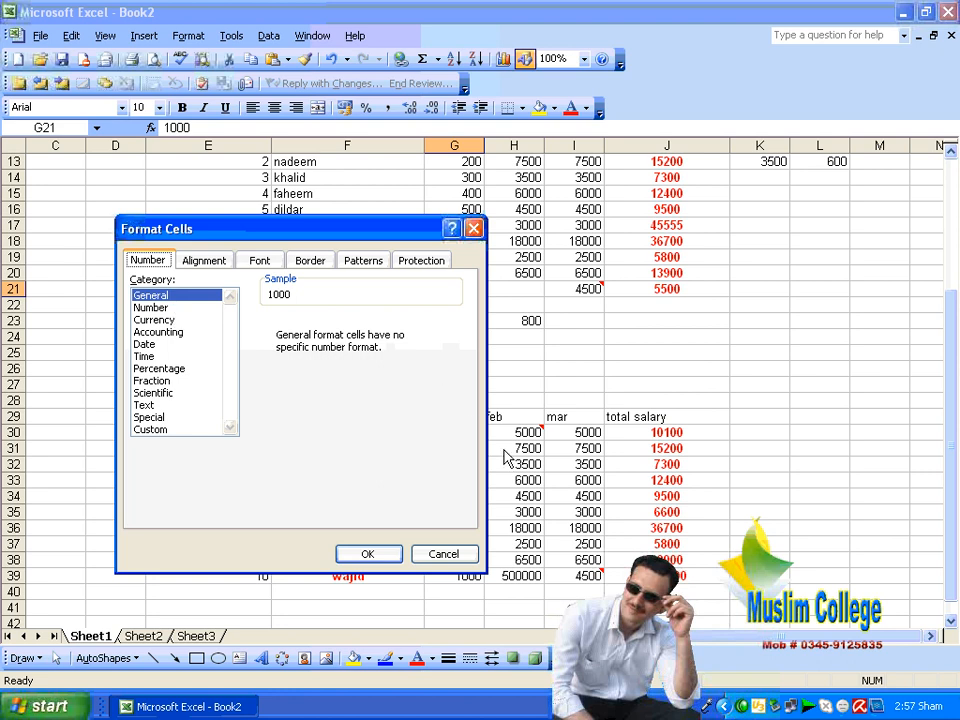
pyautogui.click(445, 550)
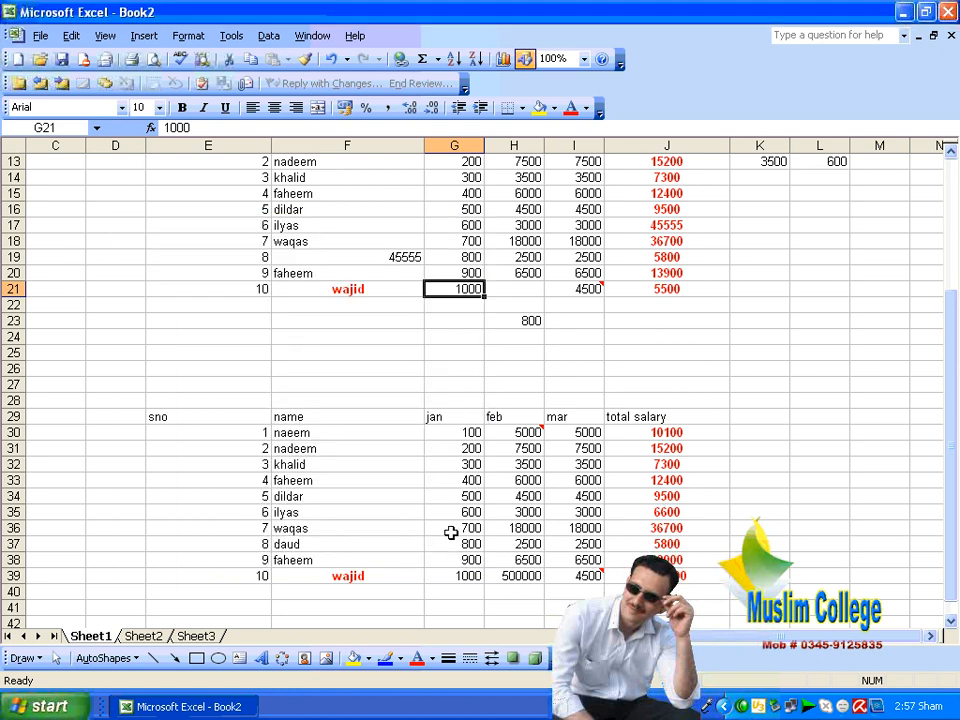